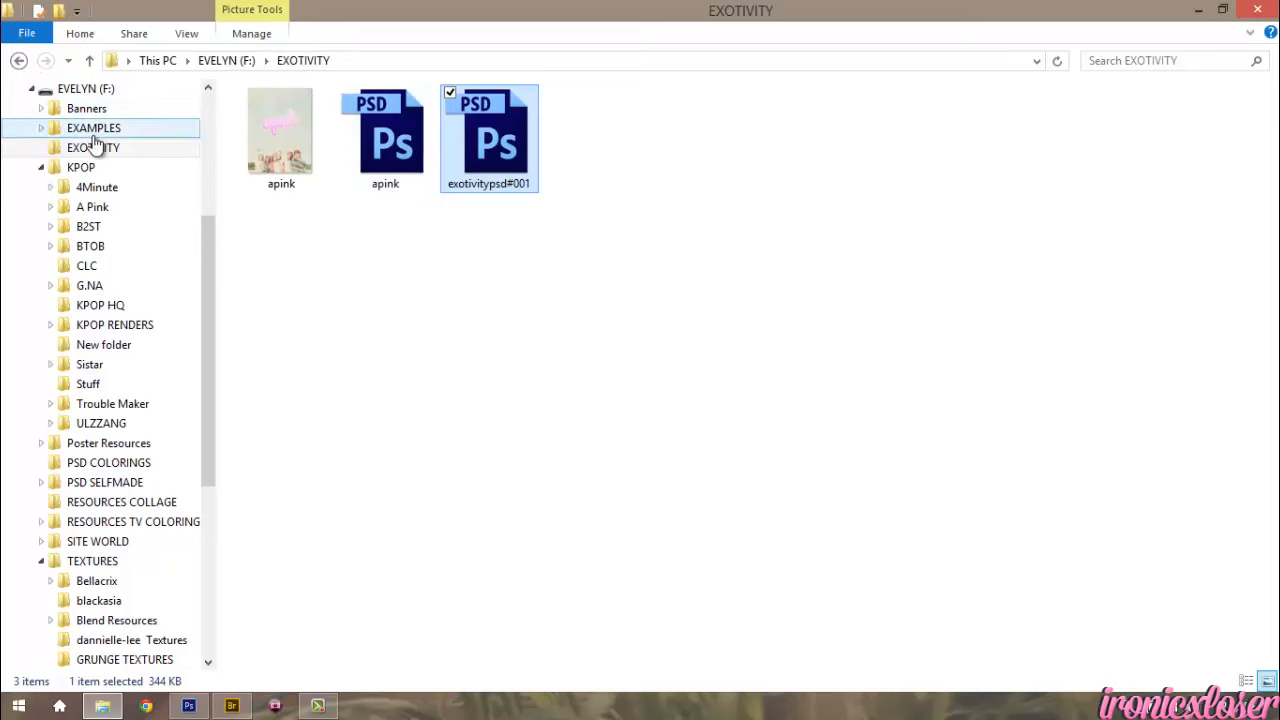
- View the apink poster image in the EXOTIVITY folder, then close the viewer
drag(206, 270, 225, 102)
double_click(298, 168)
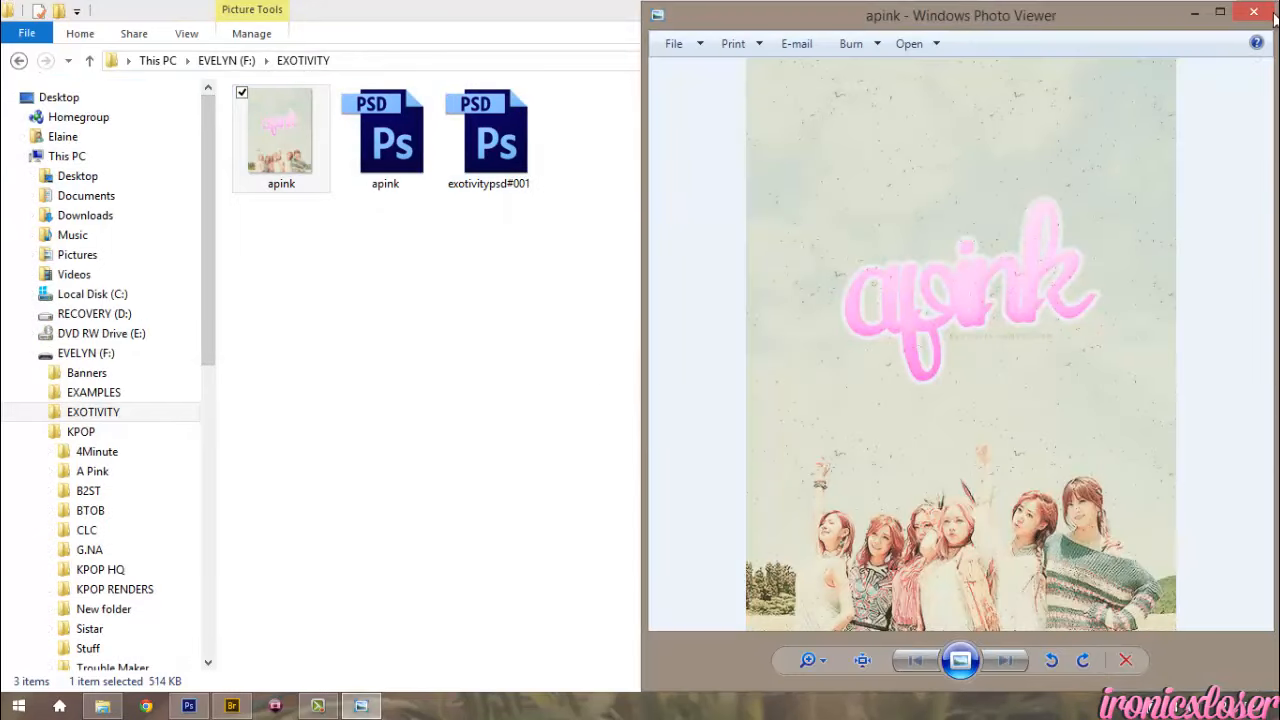
click(1256, 13)
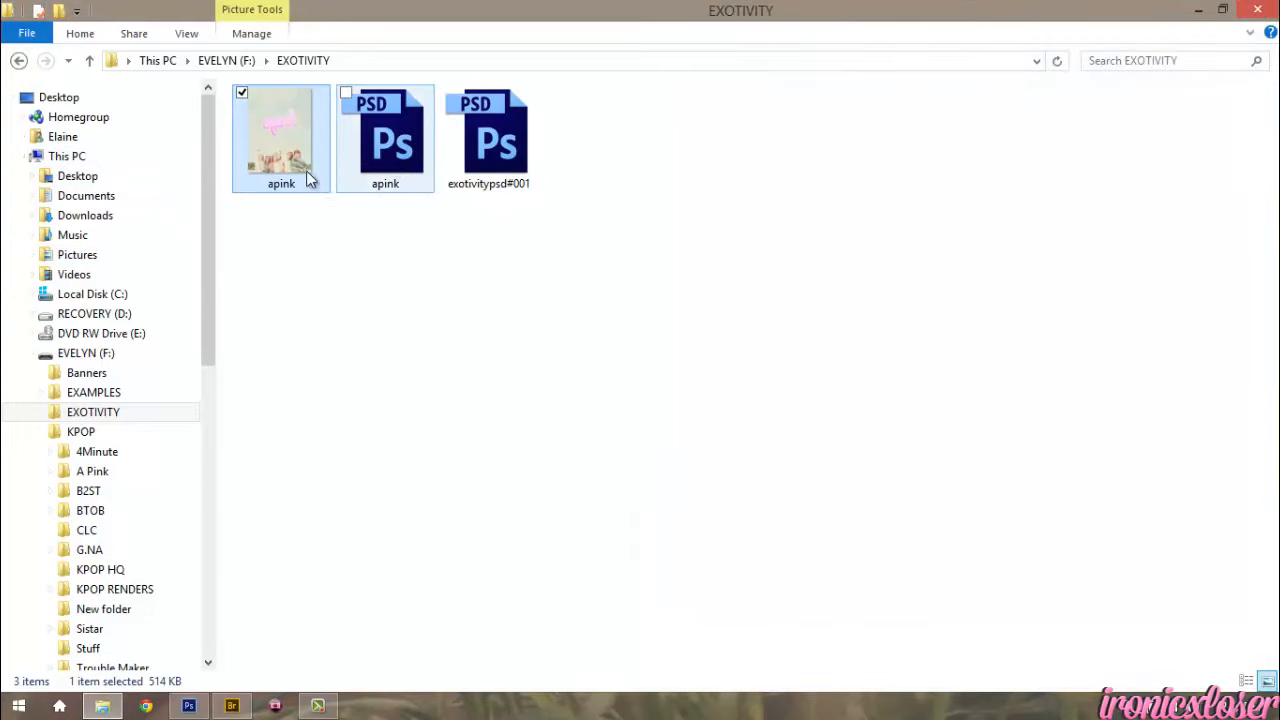
- Open the Sisterhood folder inside the desktop's Poster Tutorials folder and show its files as extra large icons
click(78, 176)
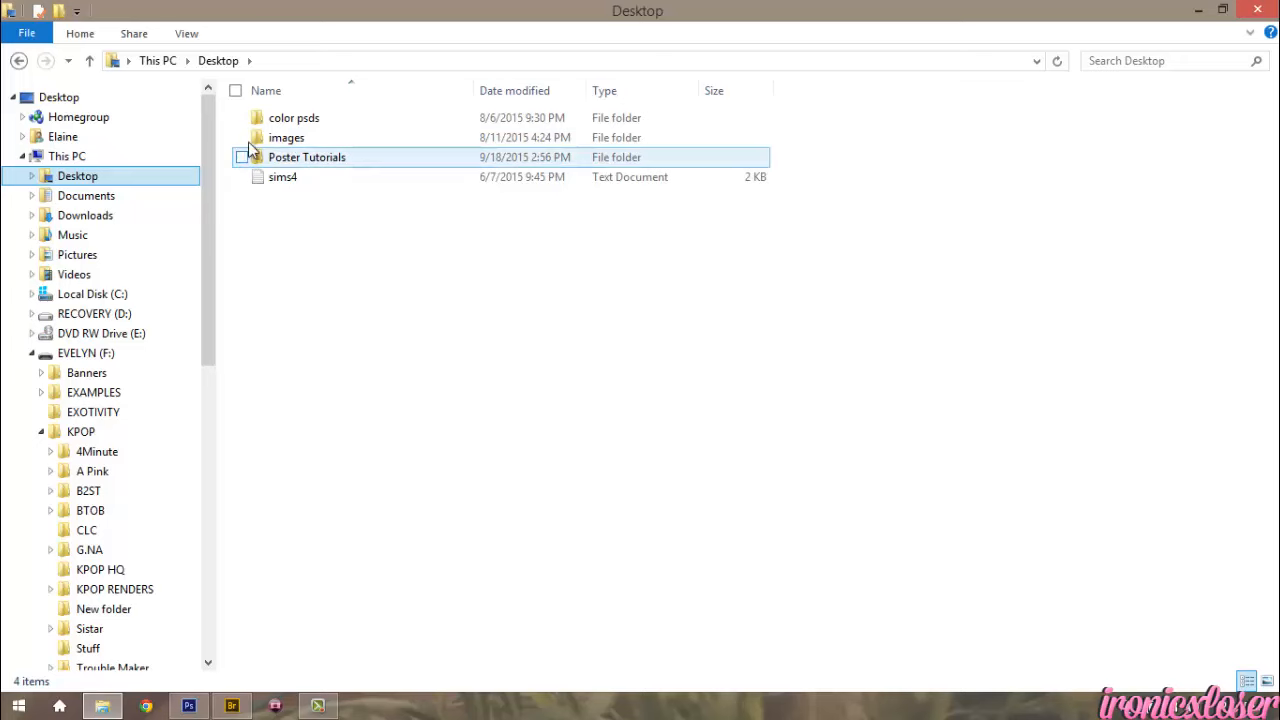
double_click(293, 165)
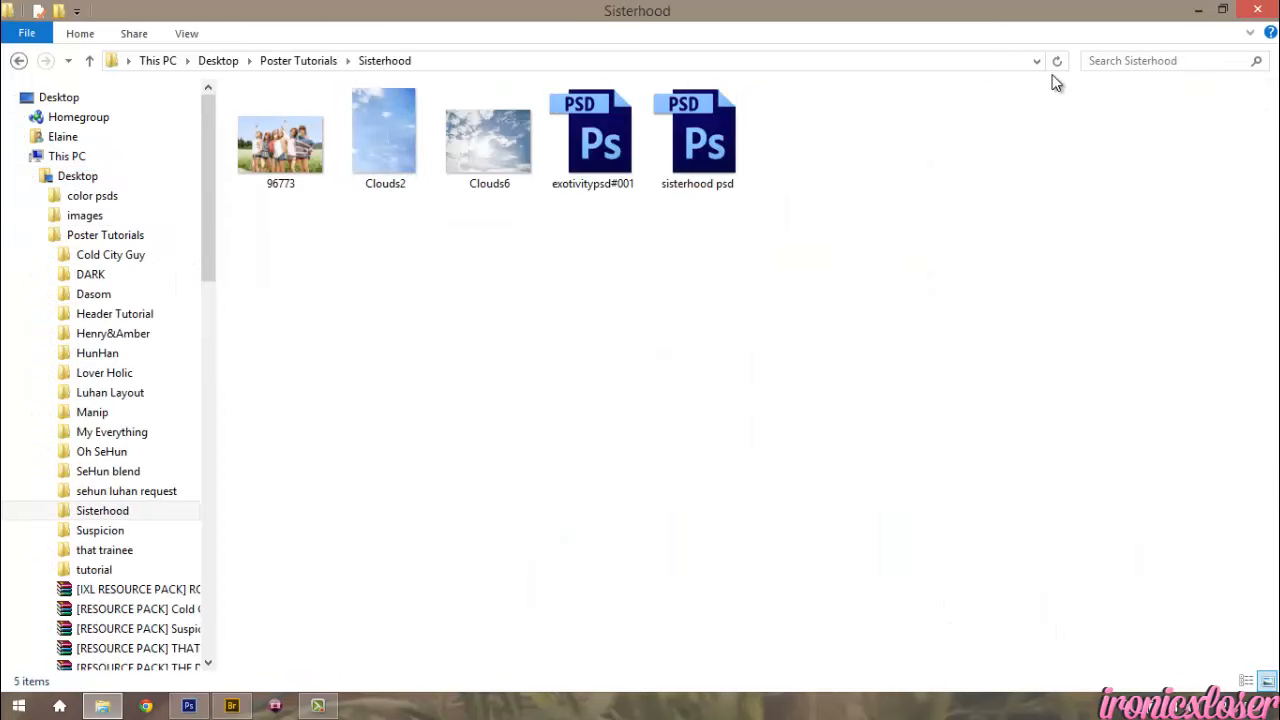
click(185, 36)
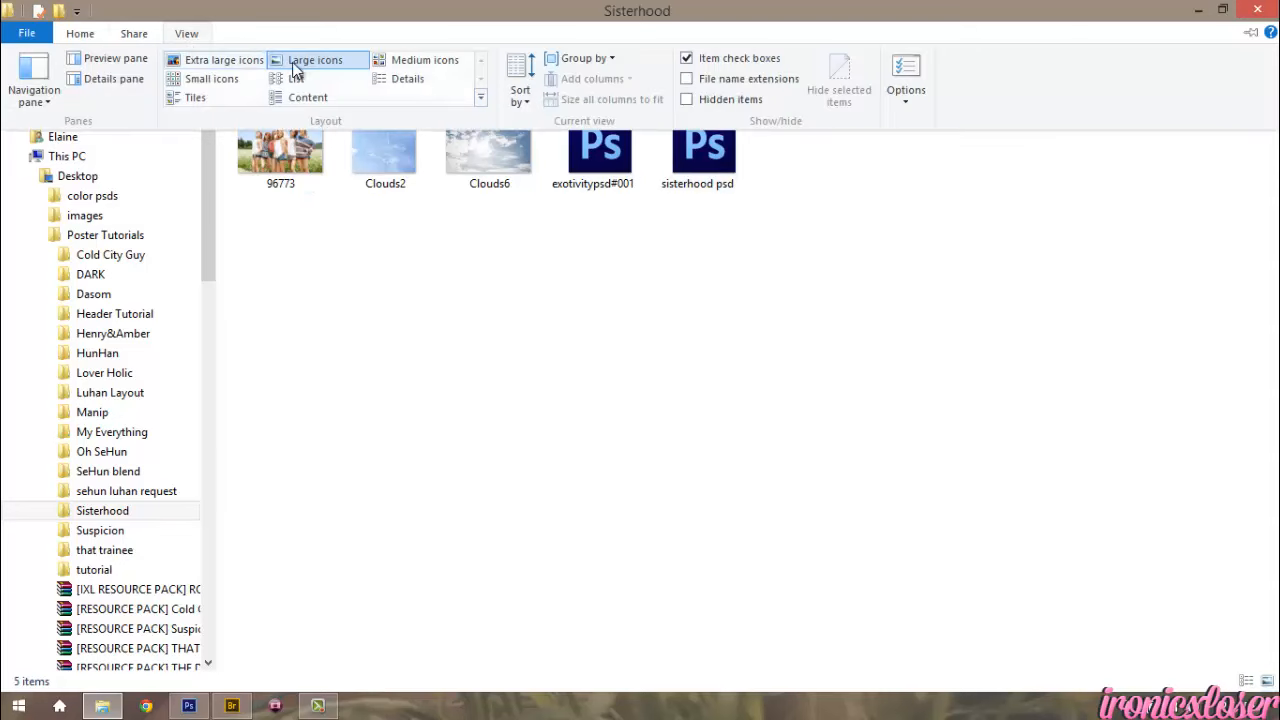
click(214, 60)
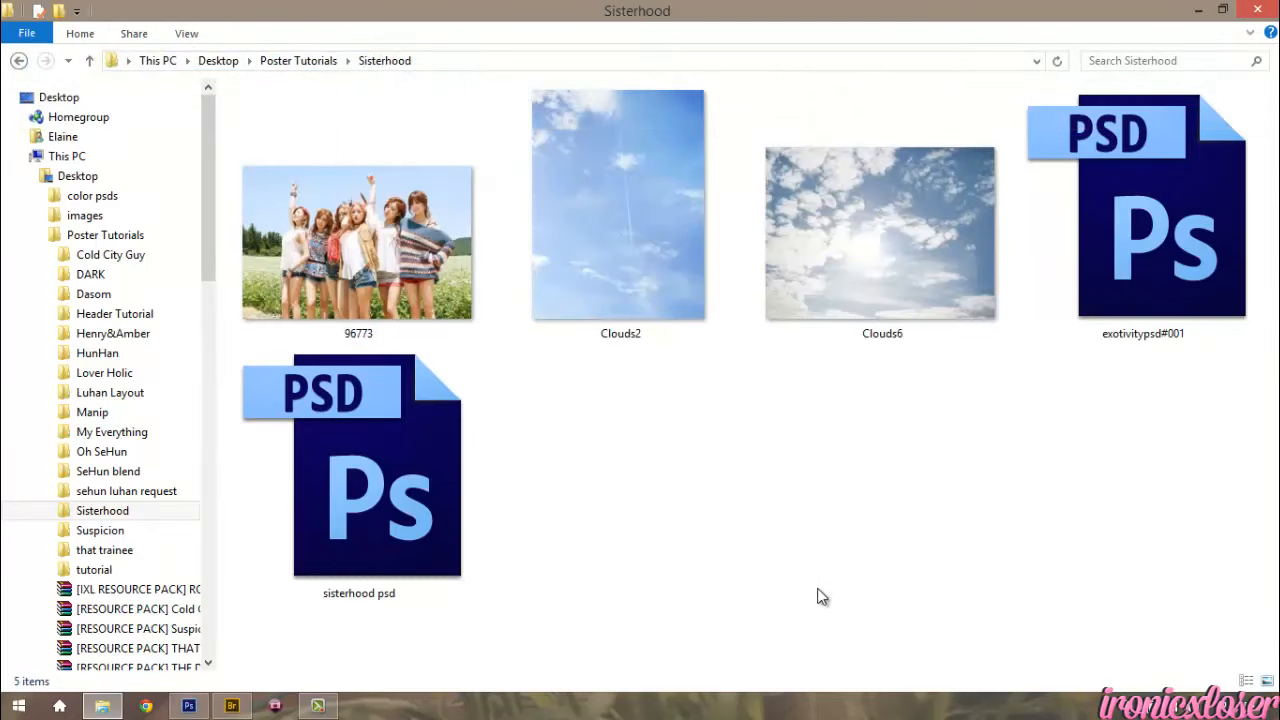
- Look over the poster resources: photo 96773, Clouds2, Clouds6, exotivitypsd#001 and the sisterhood psd
click(388, 248)
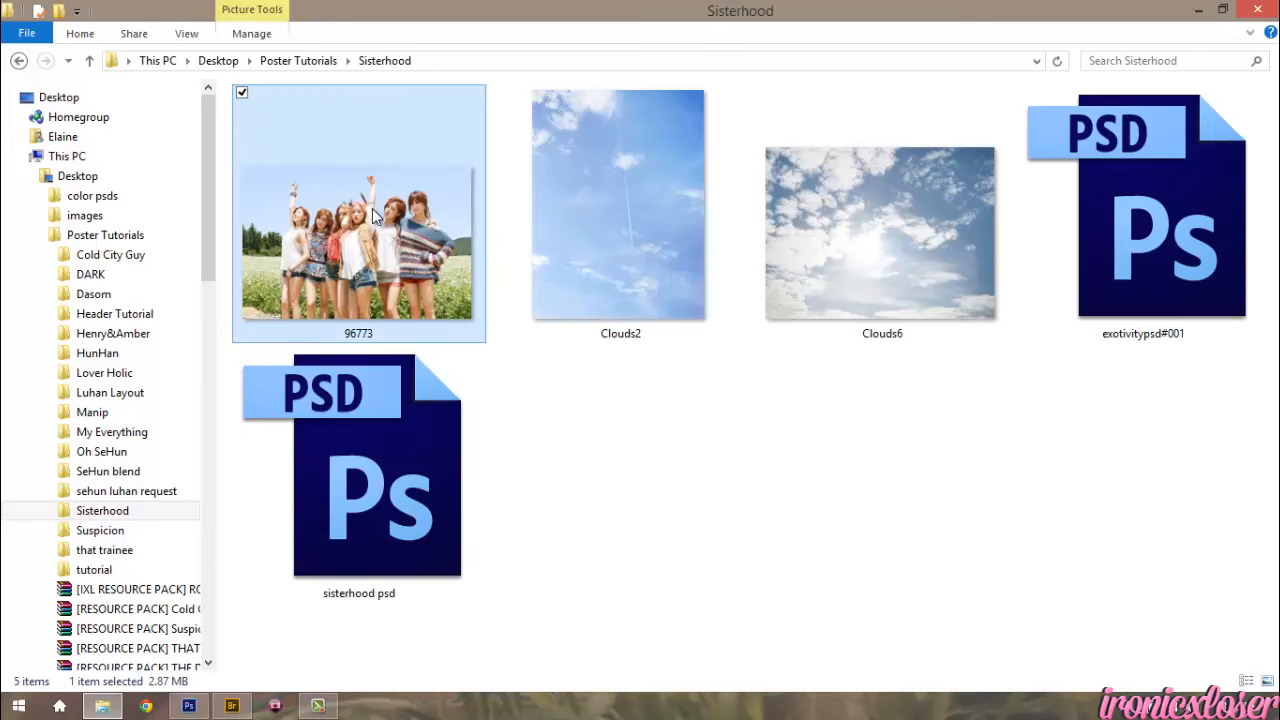
click(580, 237)
click(896, 215)
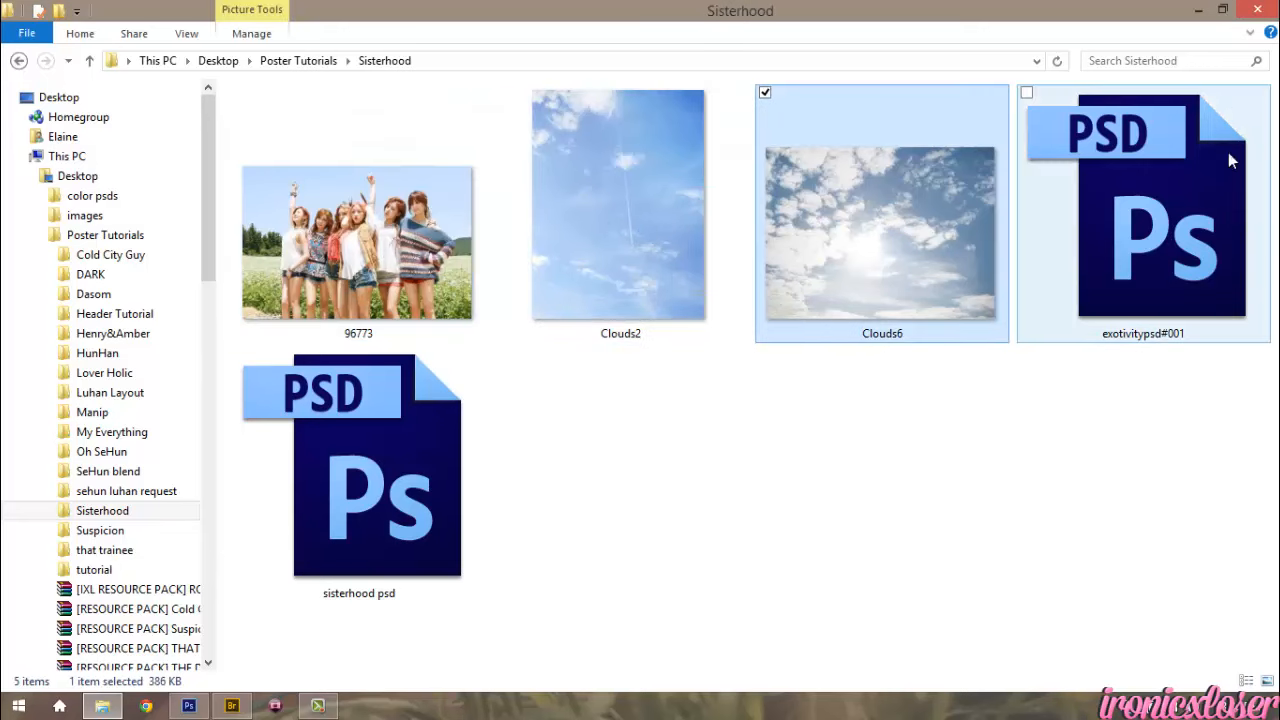
click(1167, 223)
click(400, 460)
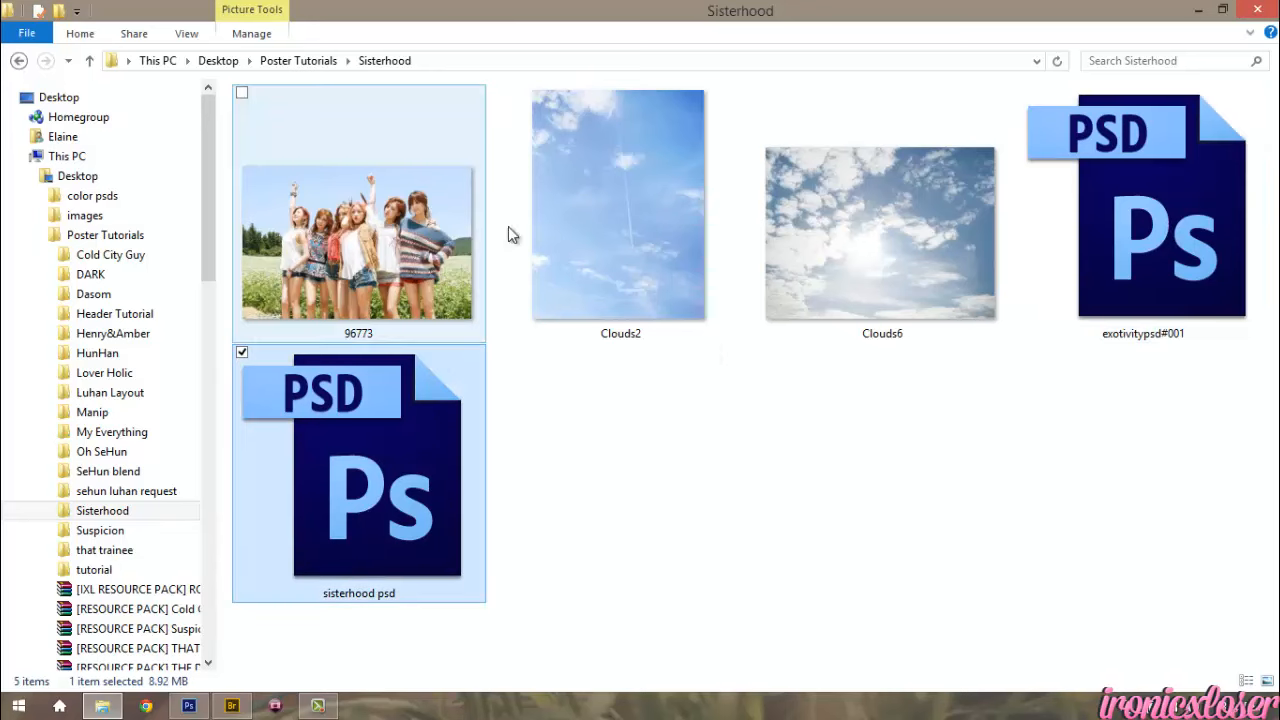
- Switch to Photoshop and create a white 512 x 800 pixel RGB document at 72 pixels/inch named Sisterhood
click(191, 706)
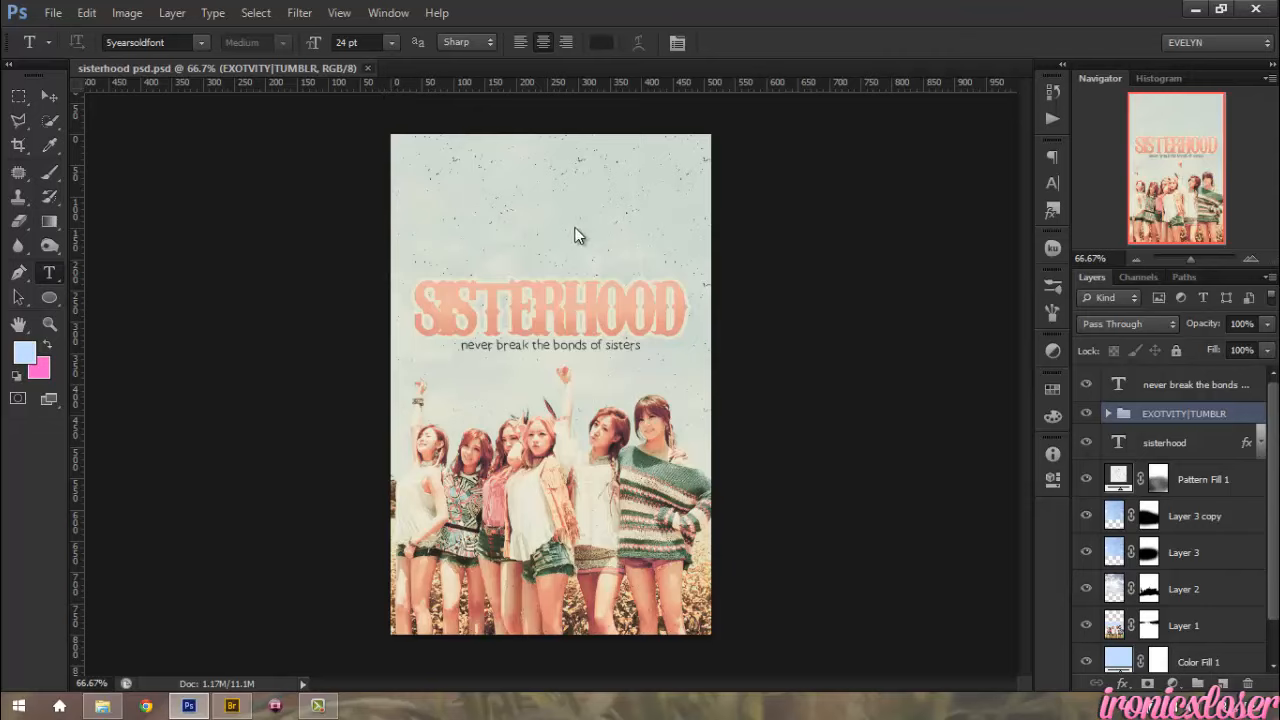
click(53, 13)
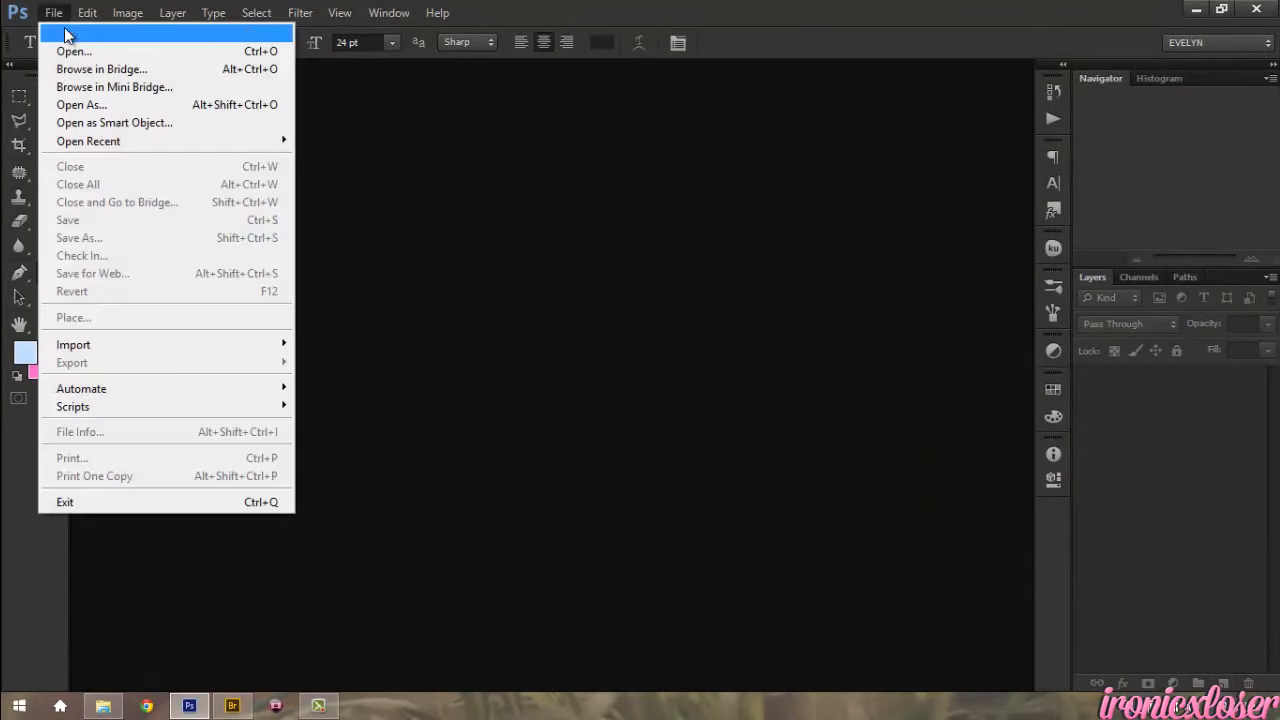
click(67, 33)
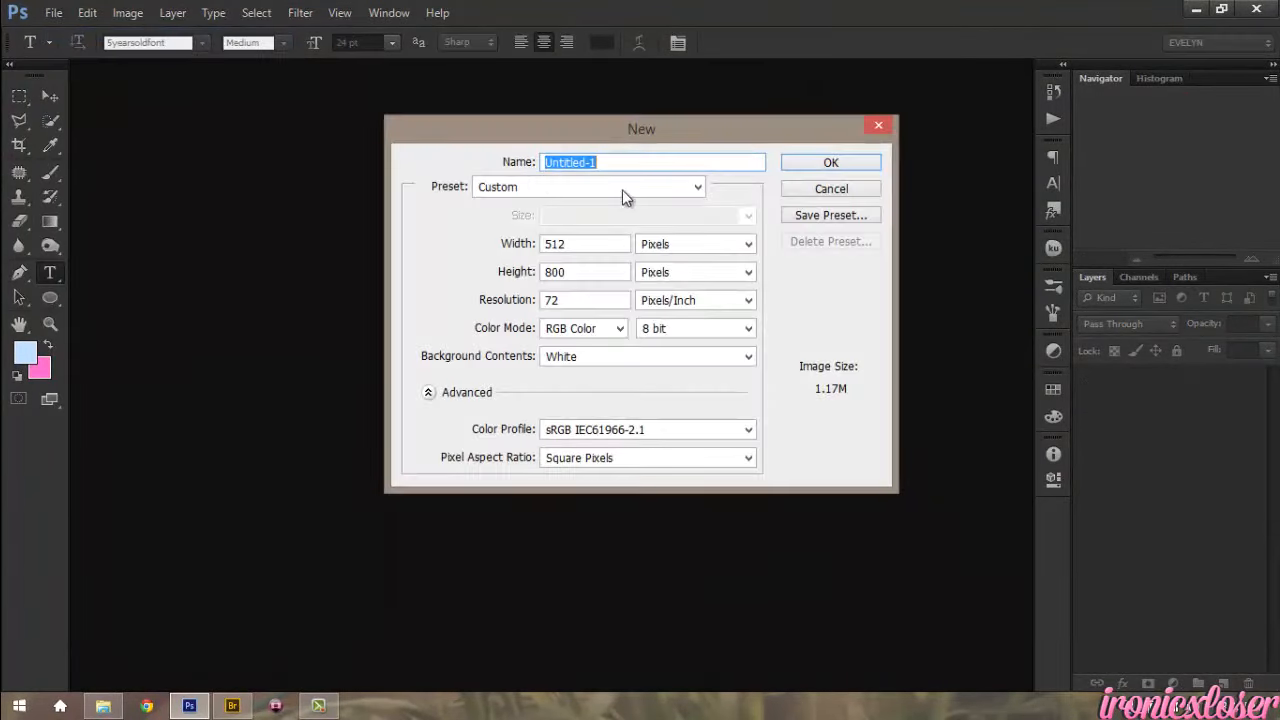
drag(596, 245, 483, 249)
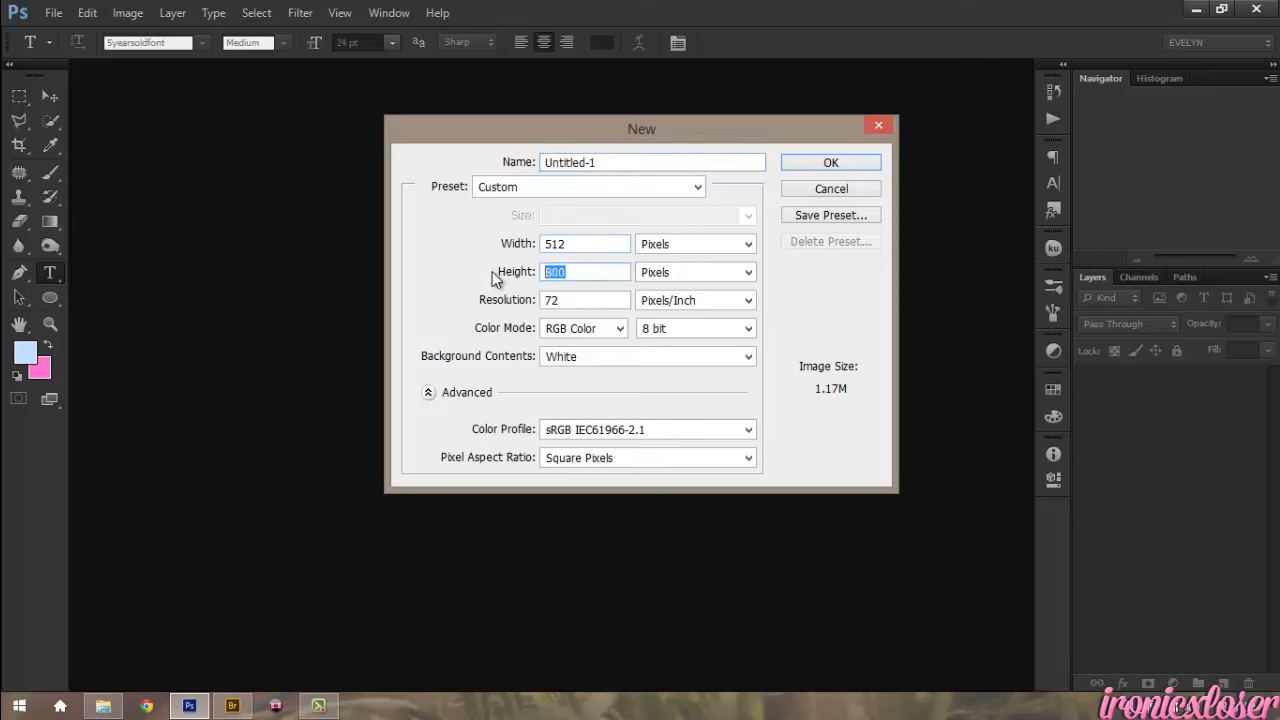
drag(608, 161, 485, 153)
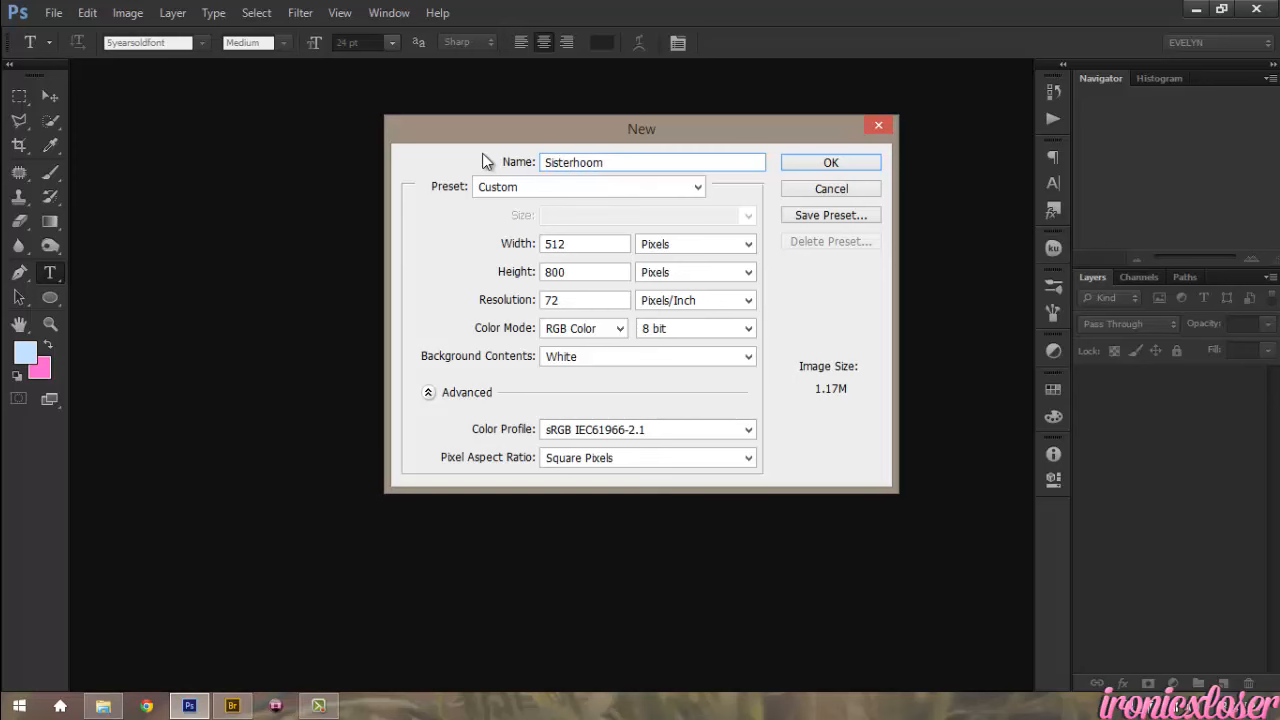
key(Return)
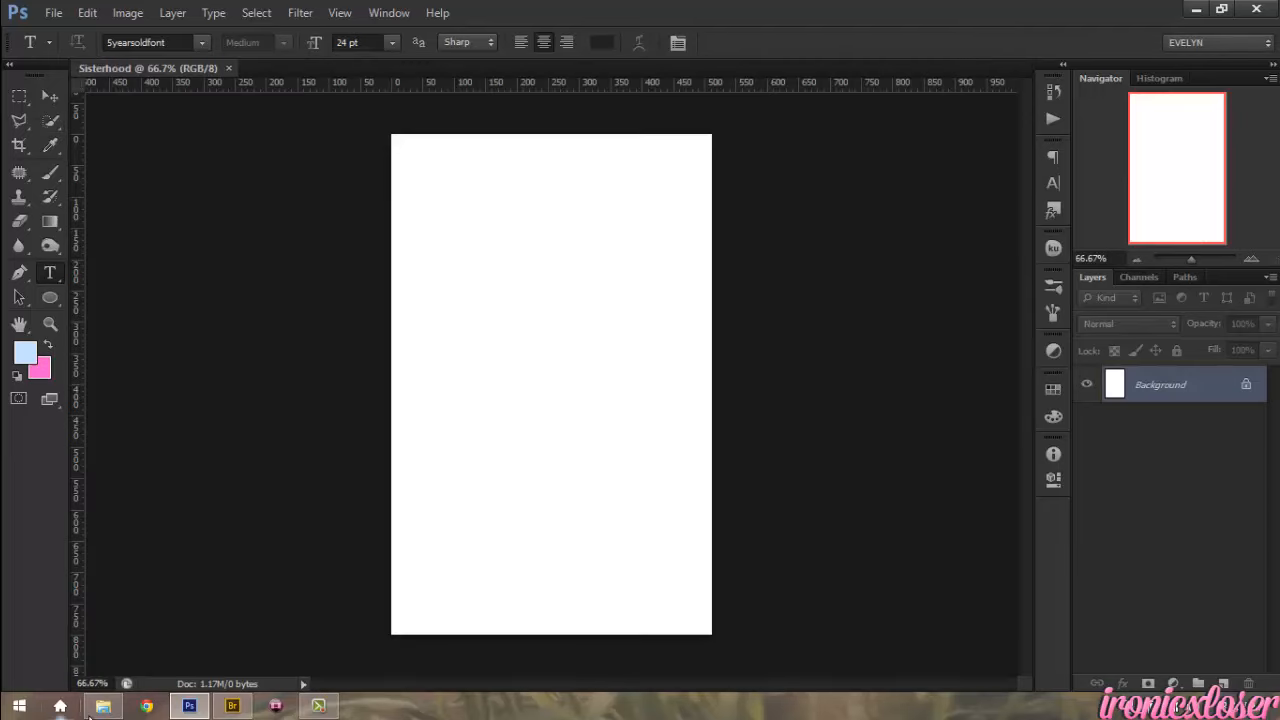
- Place the group photo 96773 from the Sisterhood folder into the new document
click(103, 706)
click(405, 220)
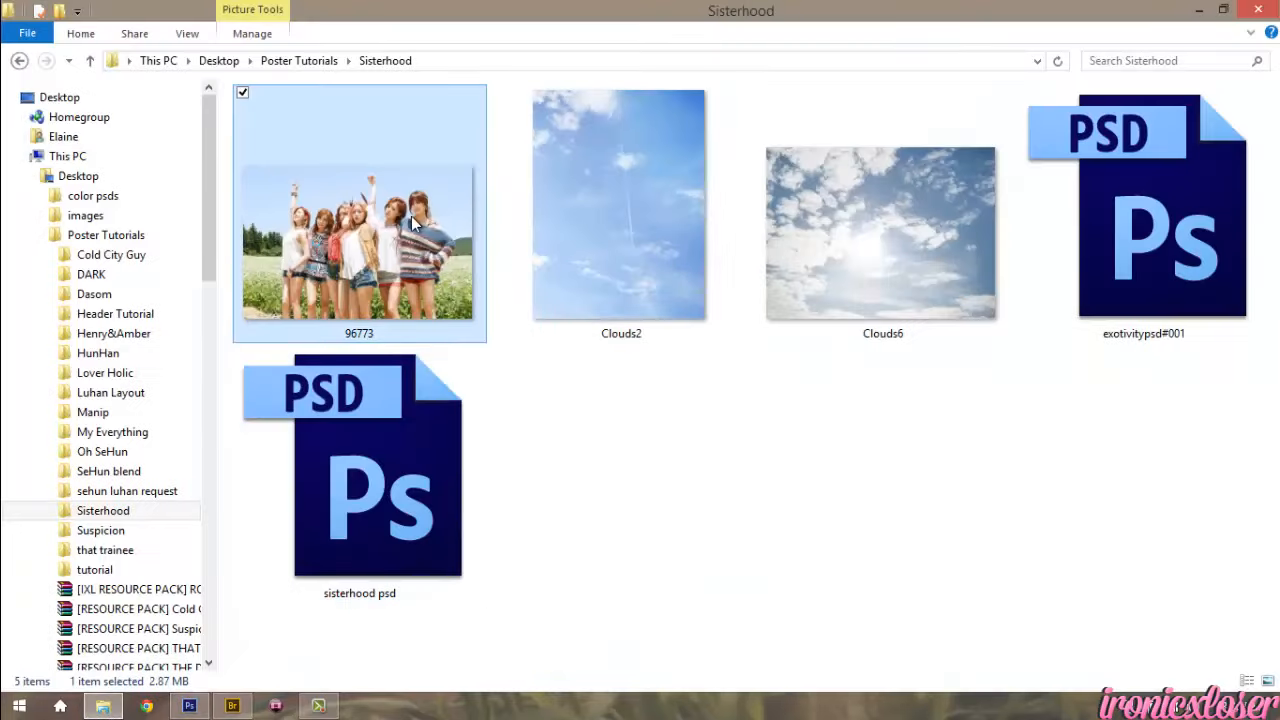
drag(413, 222, 571, 398)
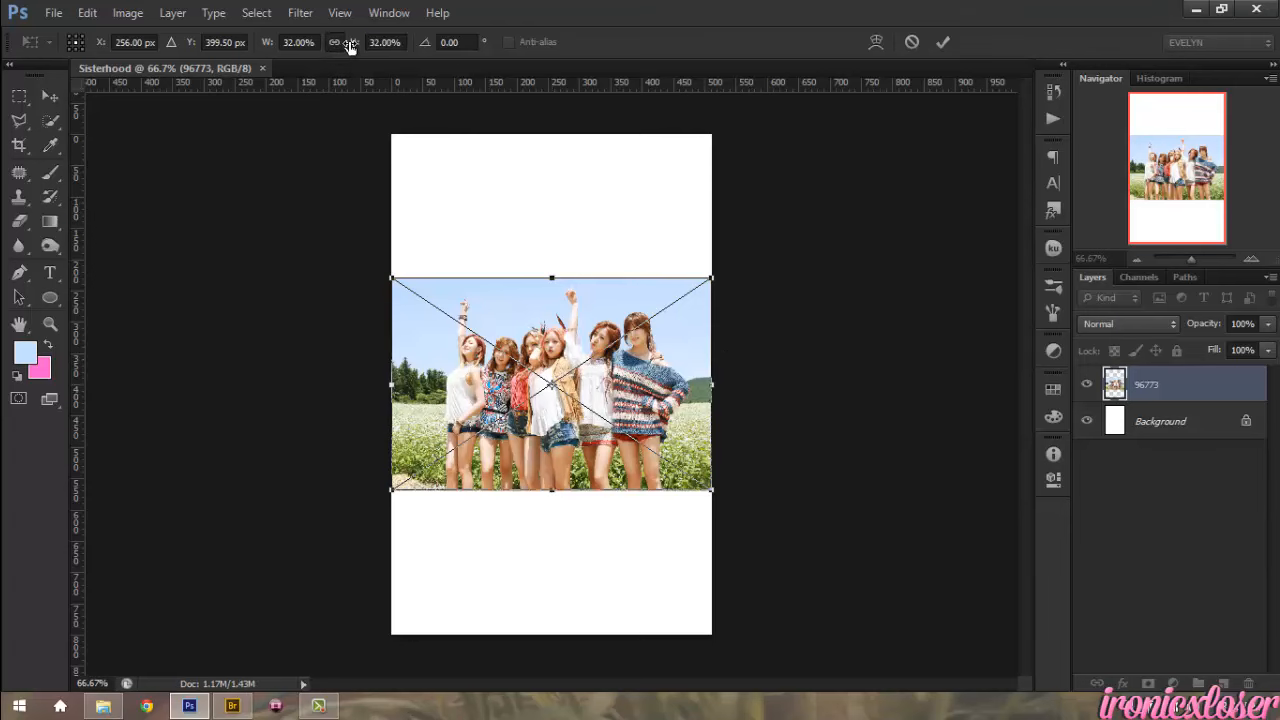
- Scale the placed photo proportionally to about 42.25% and align it with the lower edge of the canvas
drag(350, 45, 354, 75)
drag(571, 481, 572, 520)
drag(777, 573, 750, 554)
drag(582, 533, 585, 611)
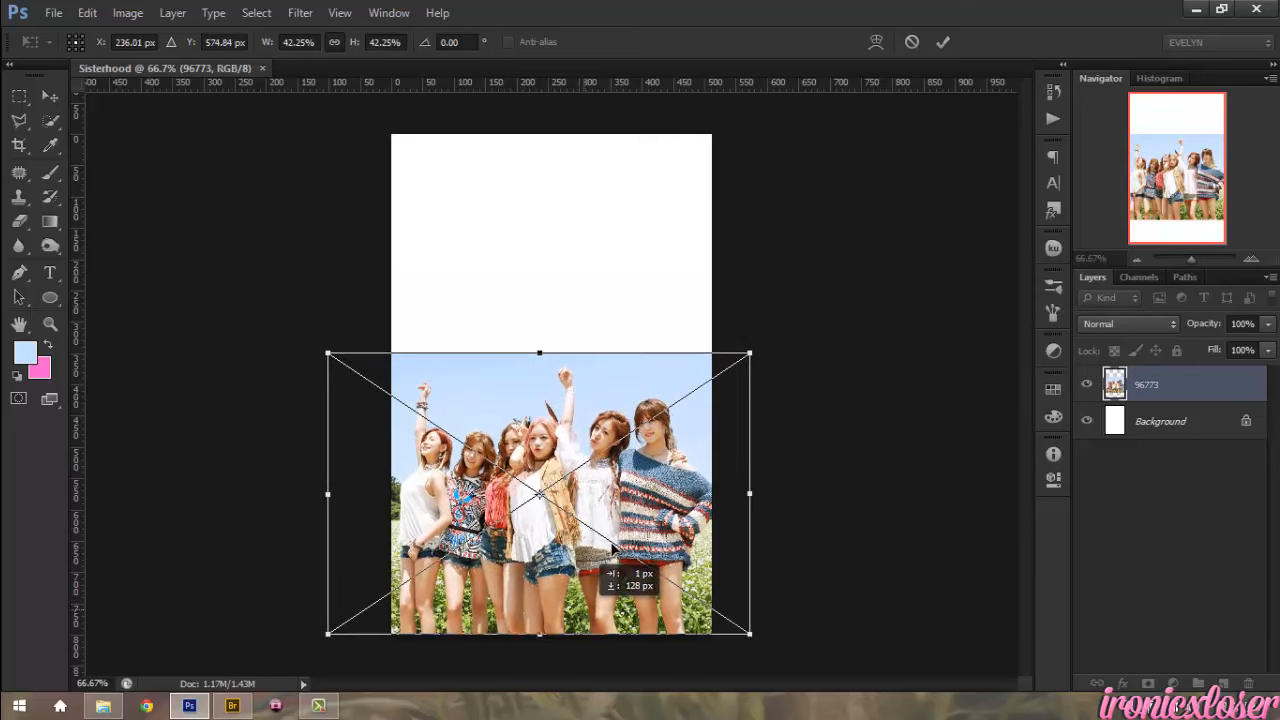
key(t)
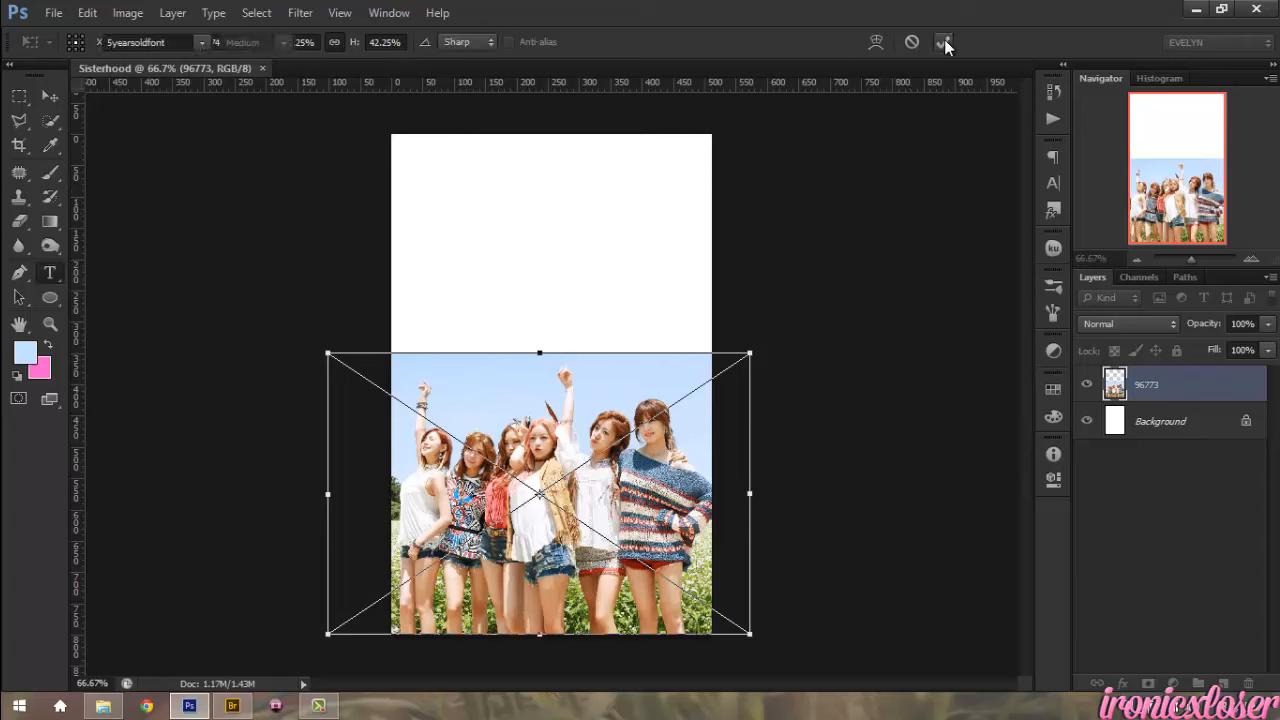
click(944, 41)
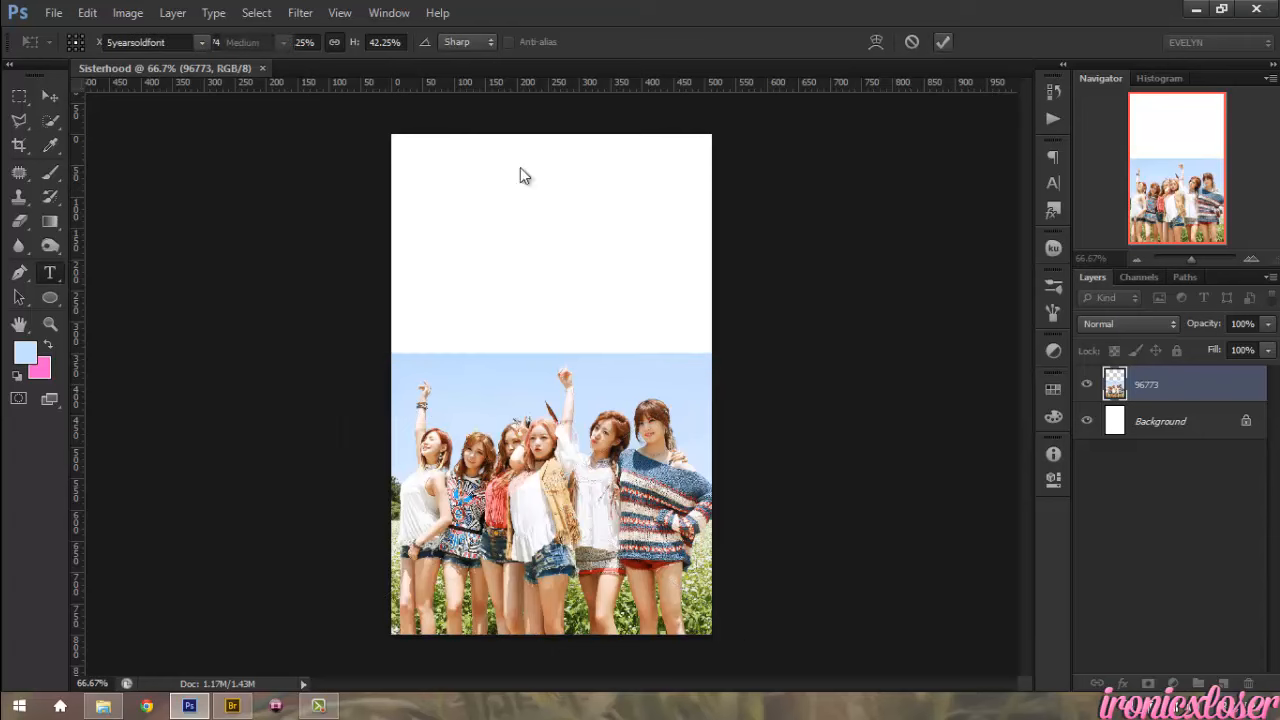
- Sample the light blue sky along the photo's upper edge as the foreground colour with the Eyedropper
click(50, 96)
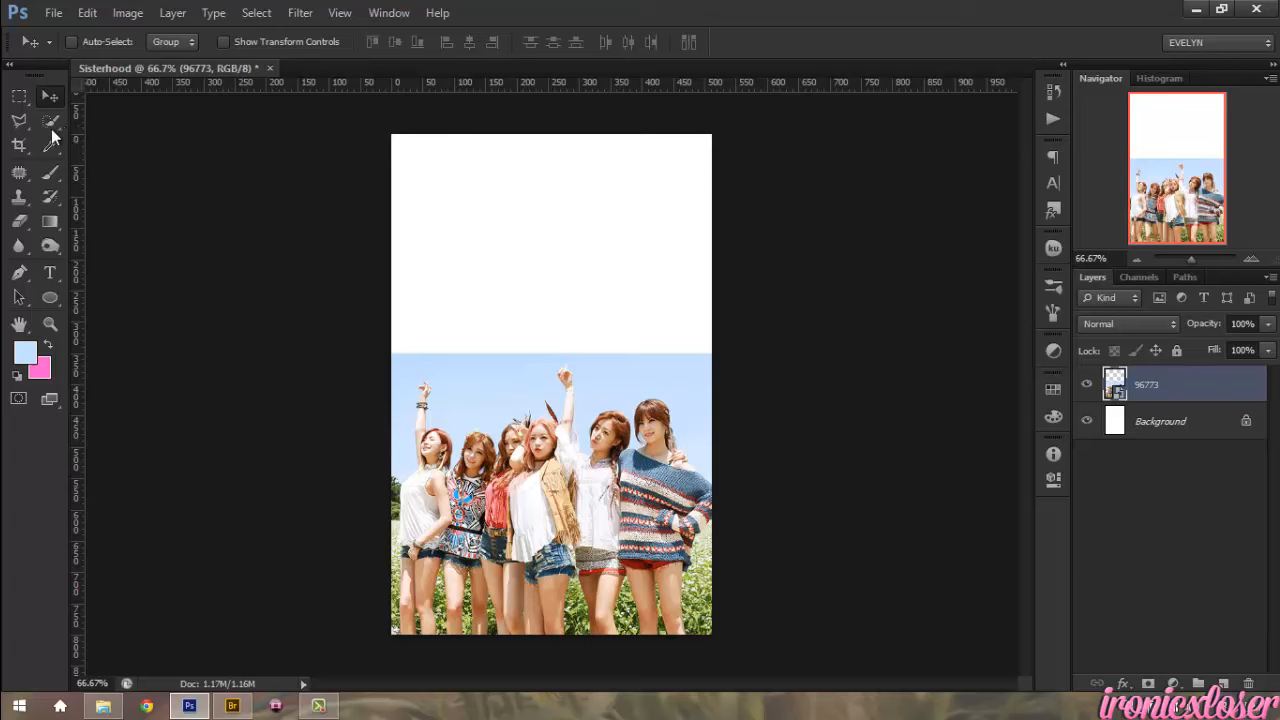
click(50, 145)
drag(486, 357, 459, 360)
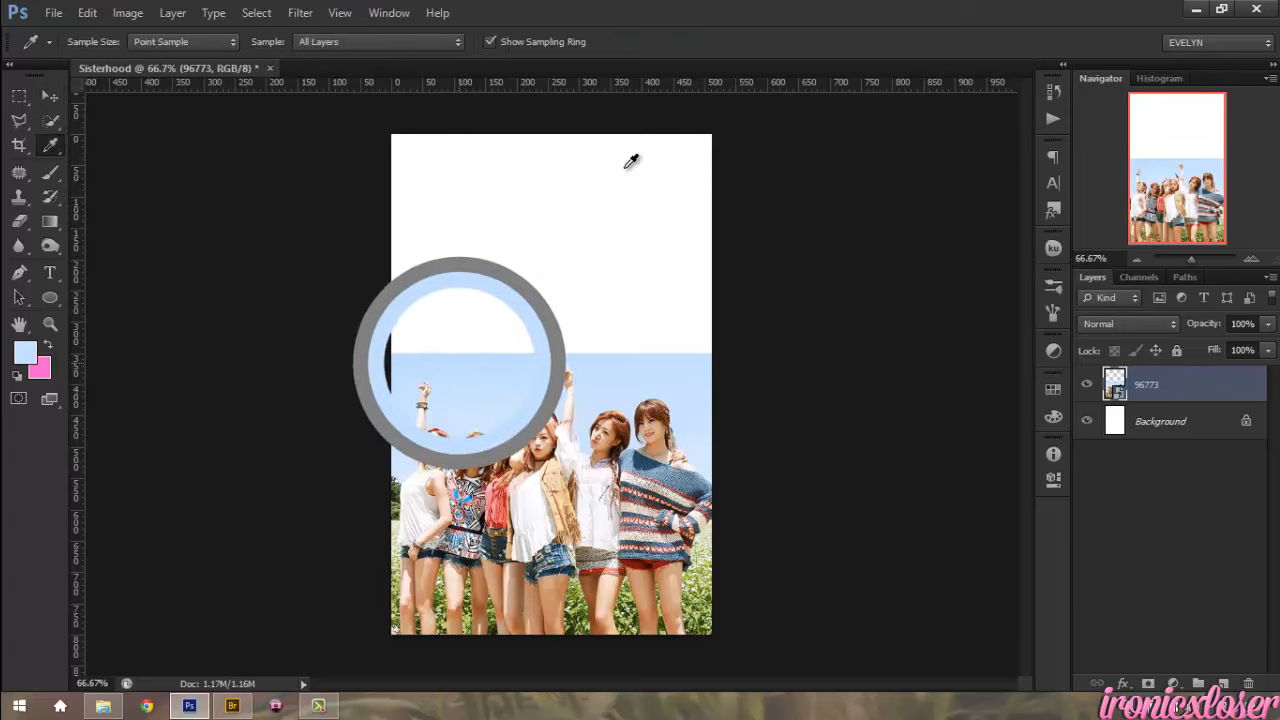
- Add a Solid Color fill layer in light blue c4deff above the Background, hiding the photo layer while doing so
click(1177, 436)
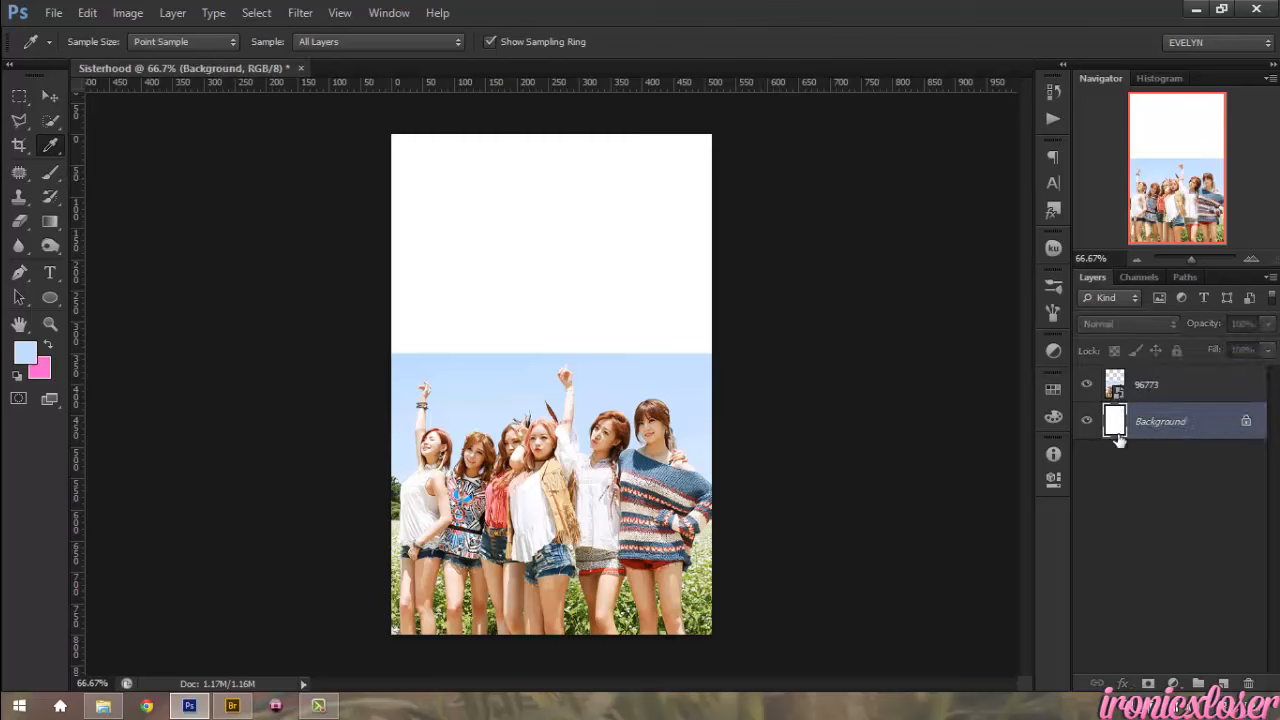
click(1087, 385)
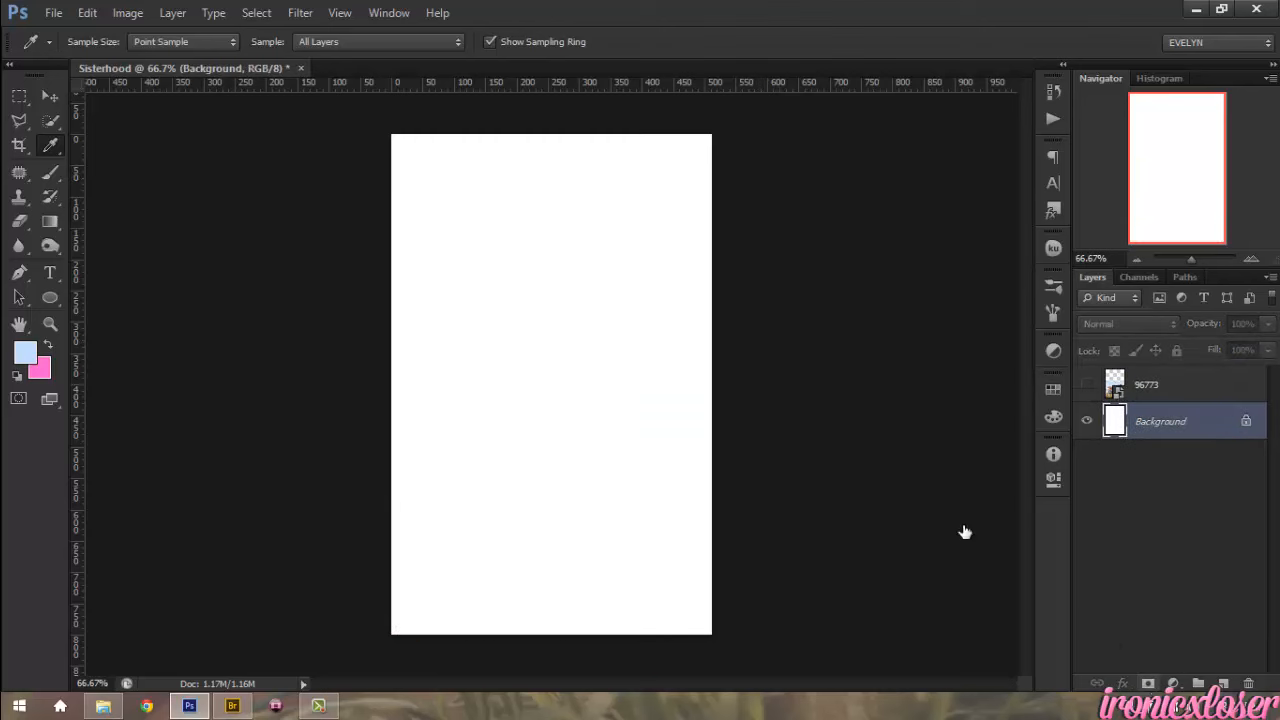
click(166, 14)
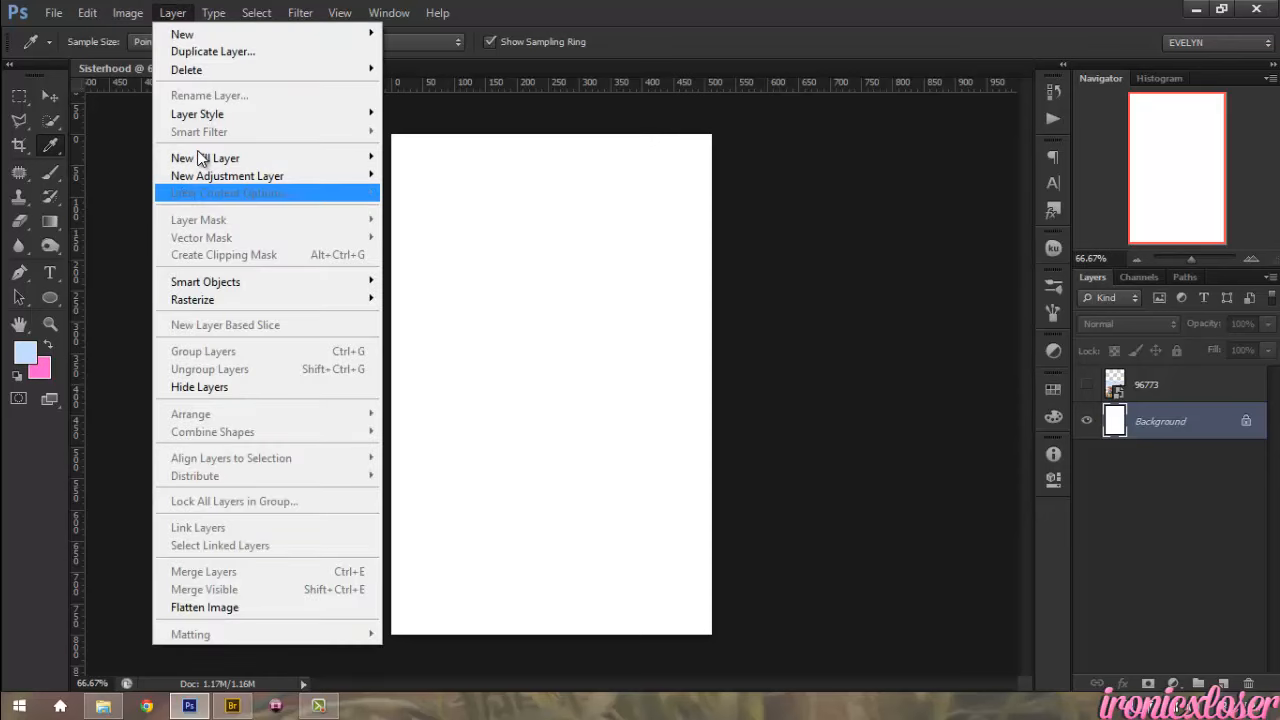
mouse_move(205, 158)
click(81, 160)
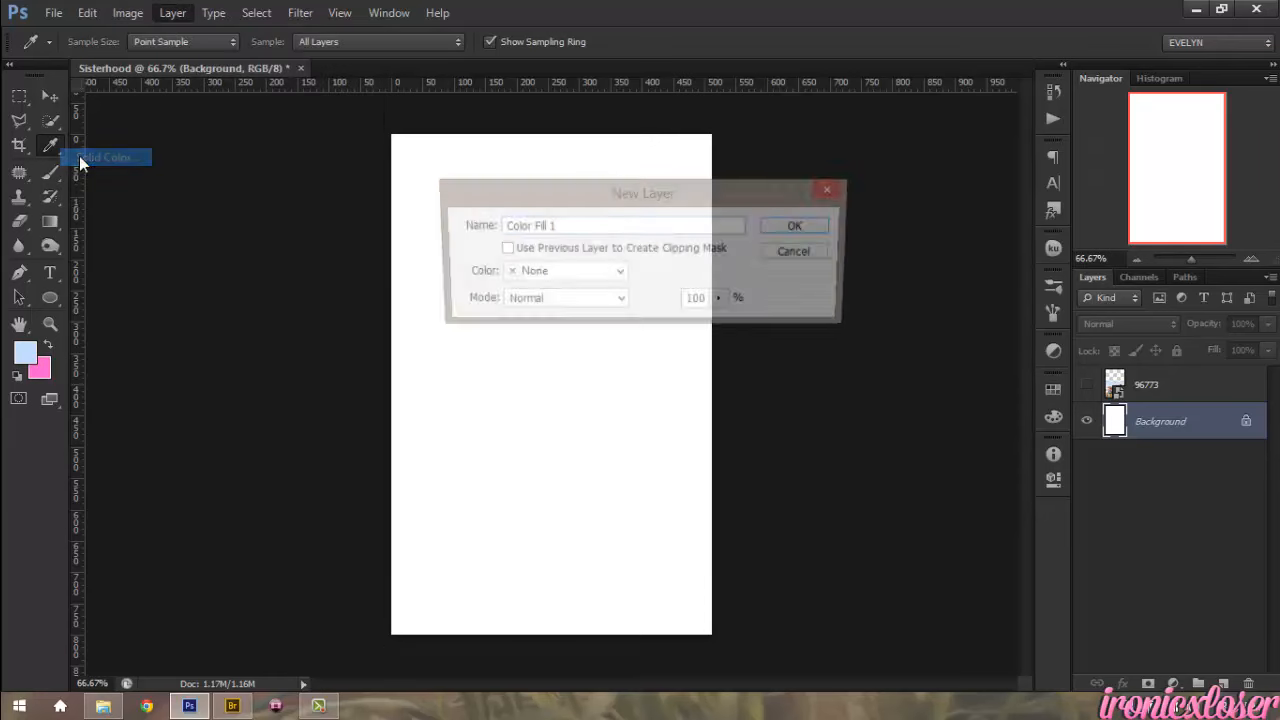
click(785, 234)
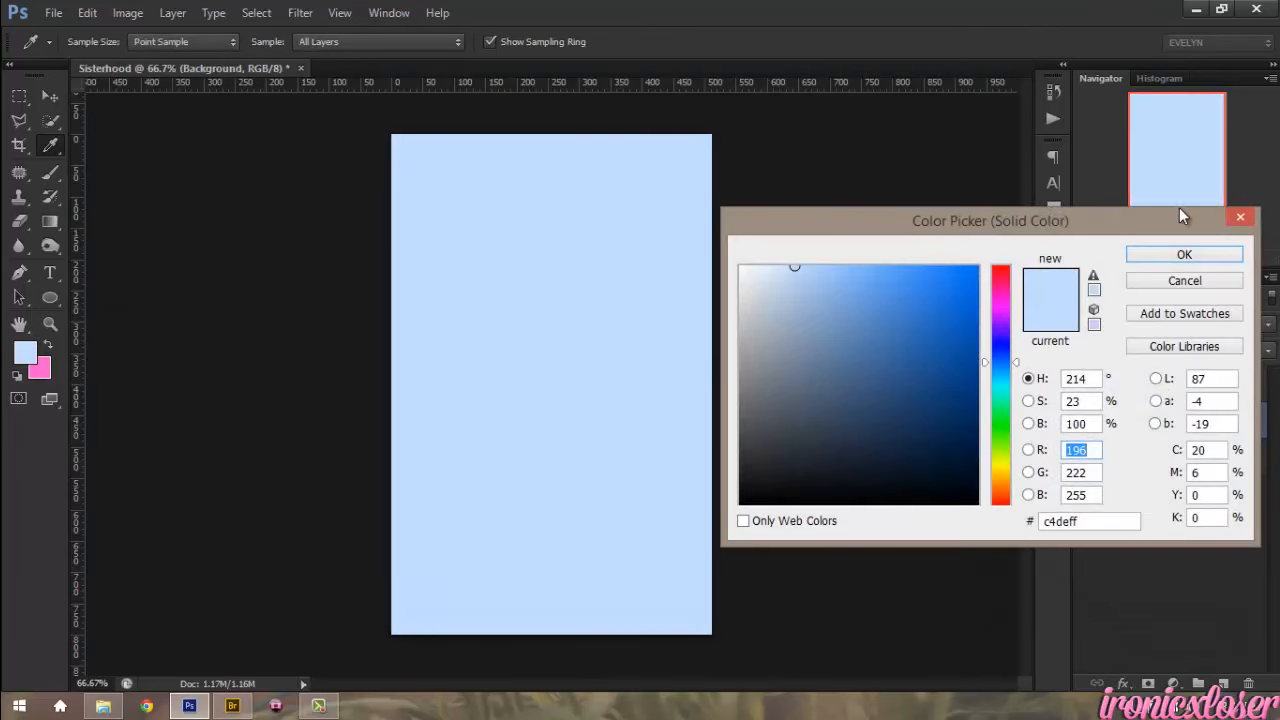
click(1146, 255)
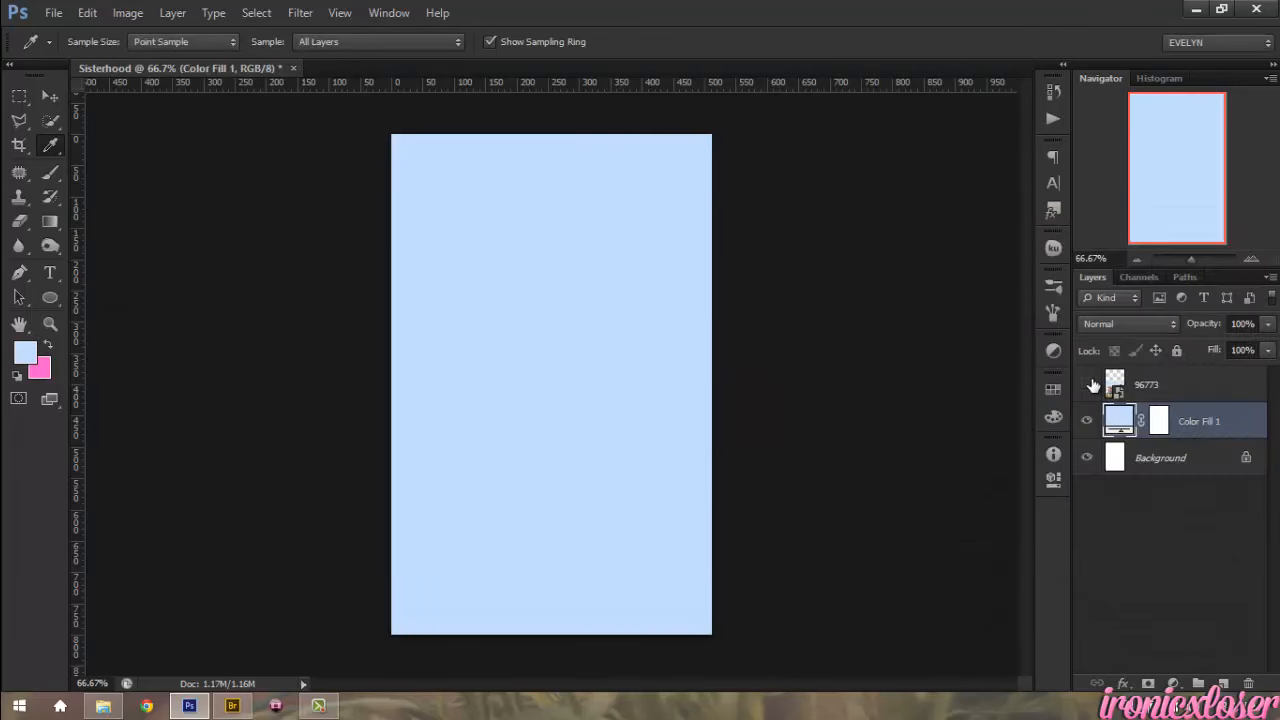
click(1087, 384)
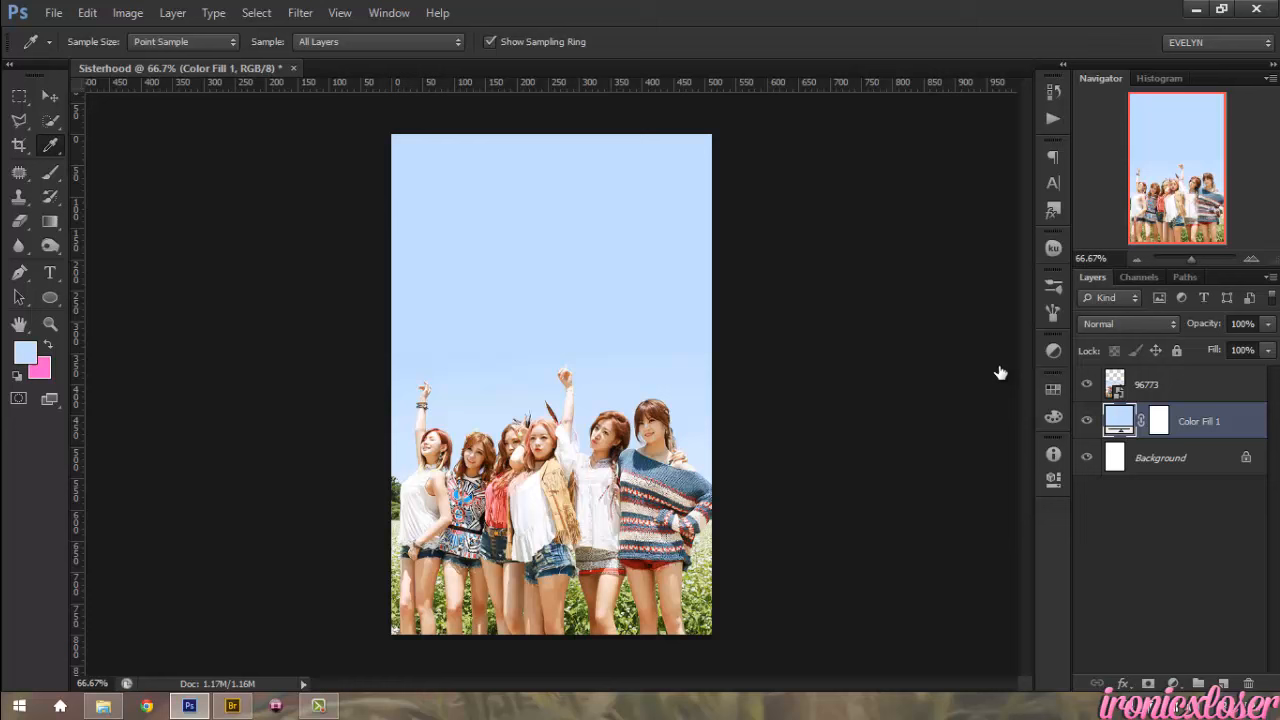
- Add a layer mask to the 96773 photo layer, with the sky edge enlarged to 200%
click(49, 324)
click(520, 351)
click(505, 356)
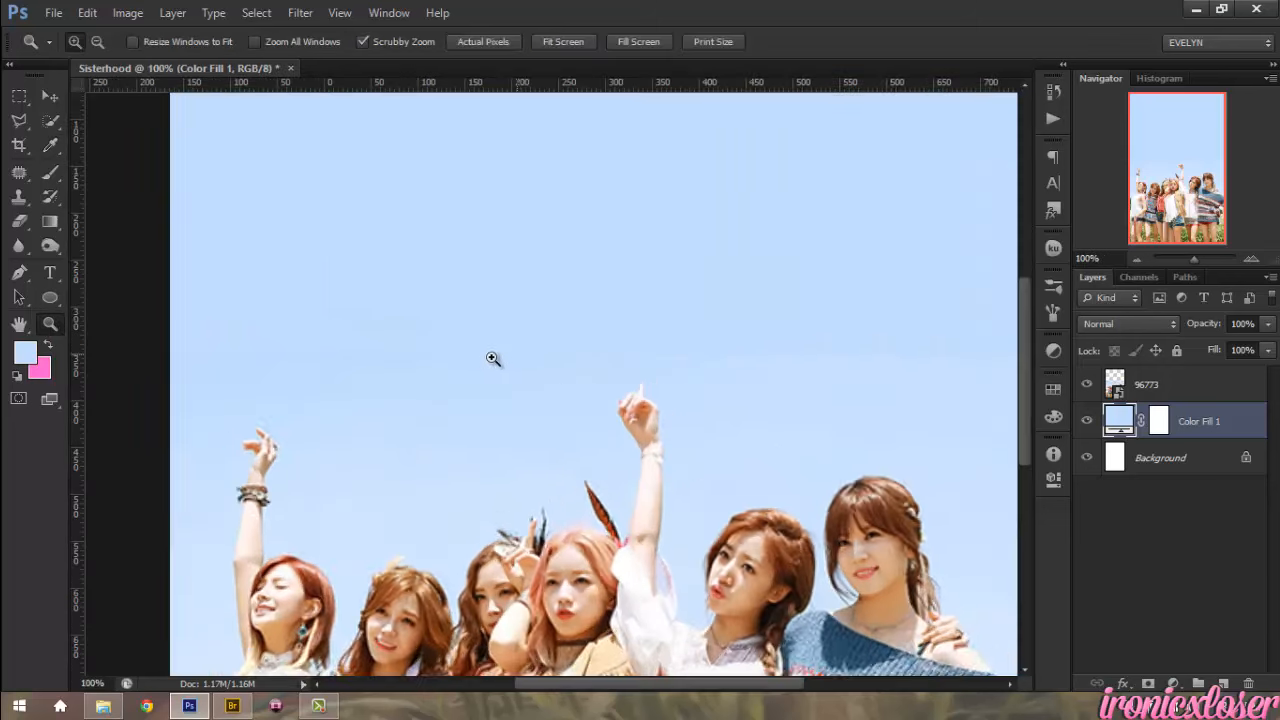
scroll(333, 340, down, 2)
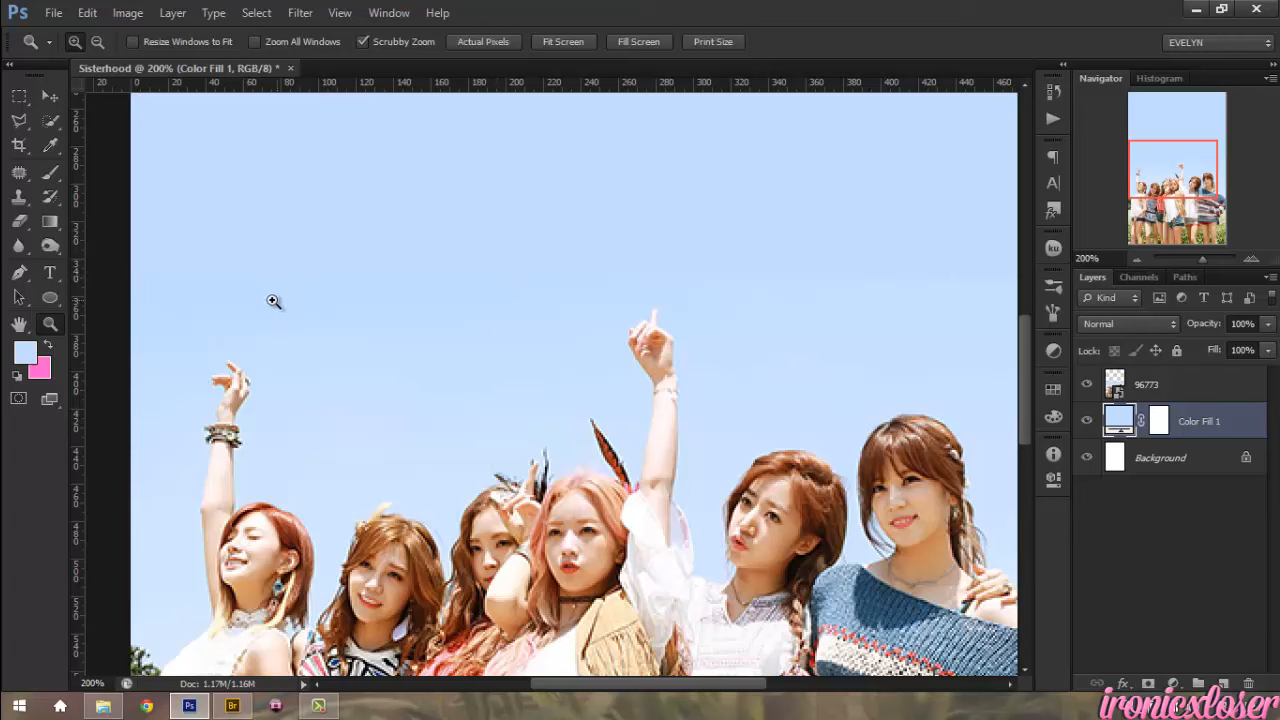
click(1199, 381)
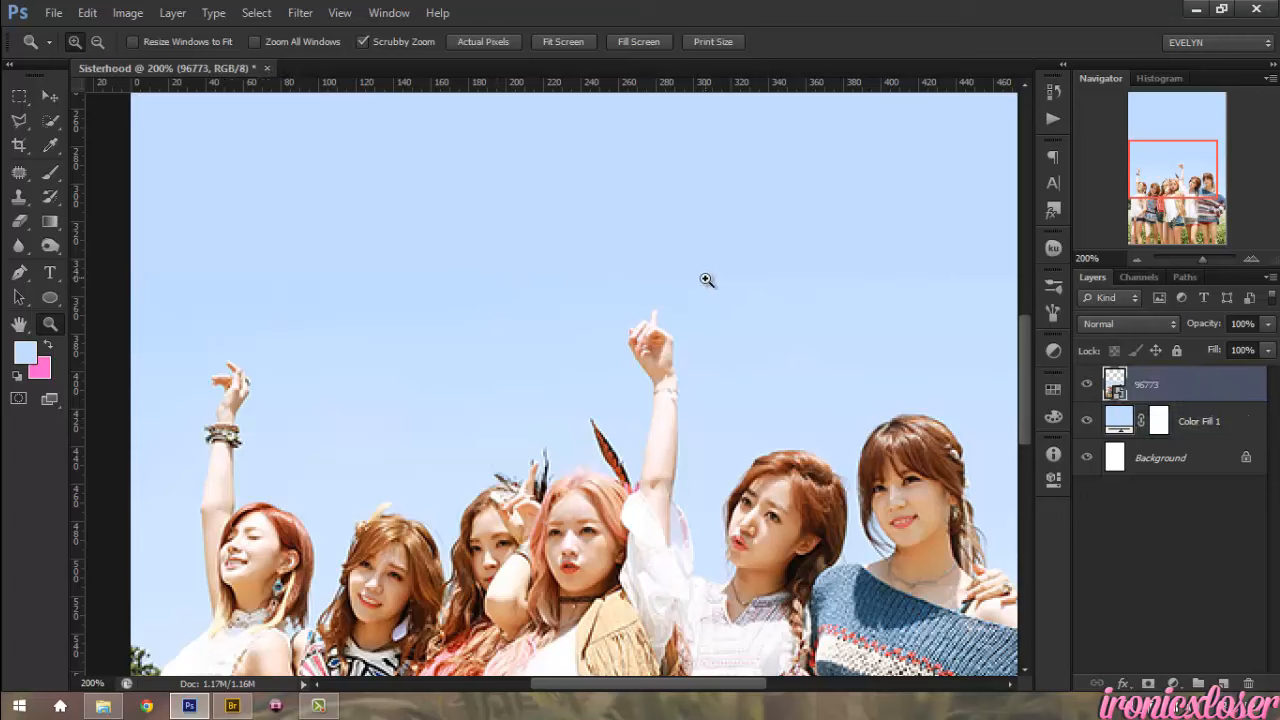
click(1147, 684)
- Paint black on the 96773 layer mask with a soft 93 px brush to fade out the photo's upper sky edge
click(55, 172)
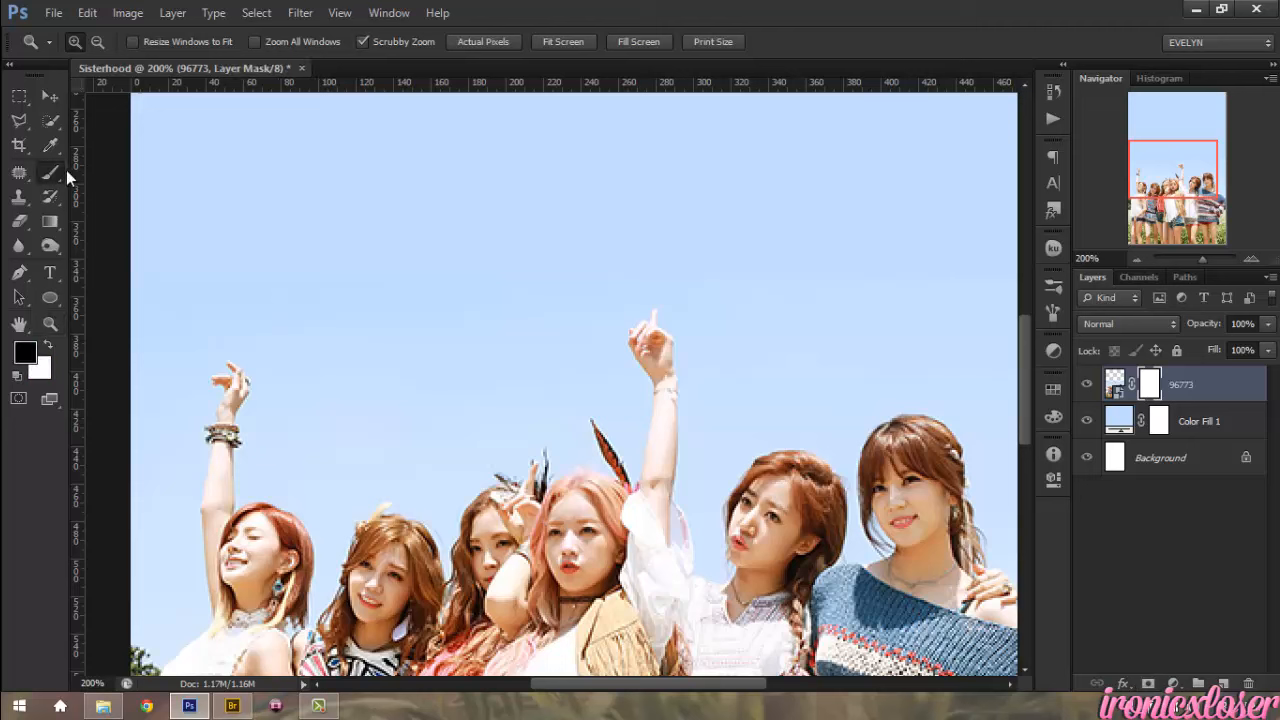
right_click(440, 277)
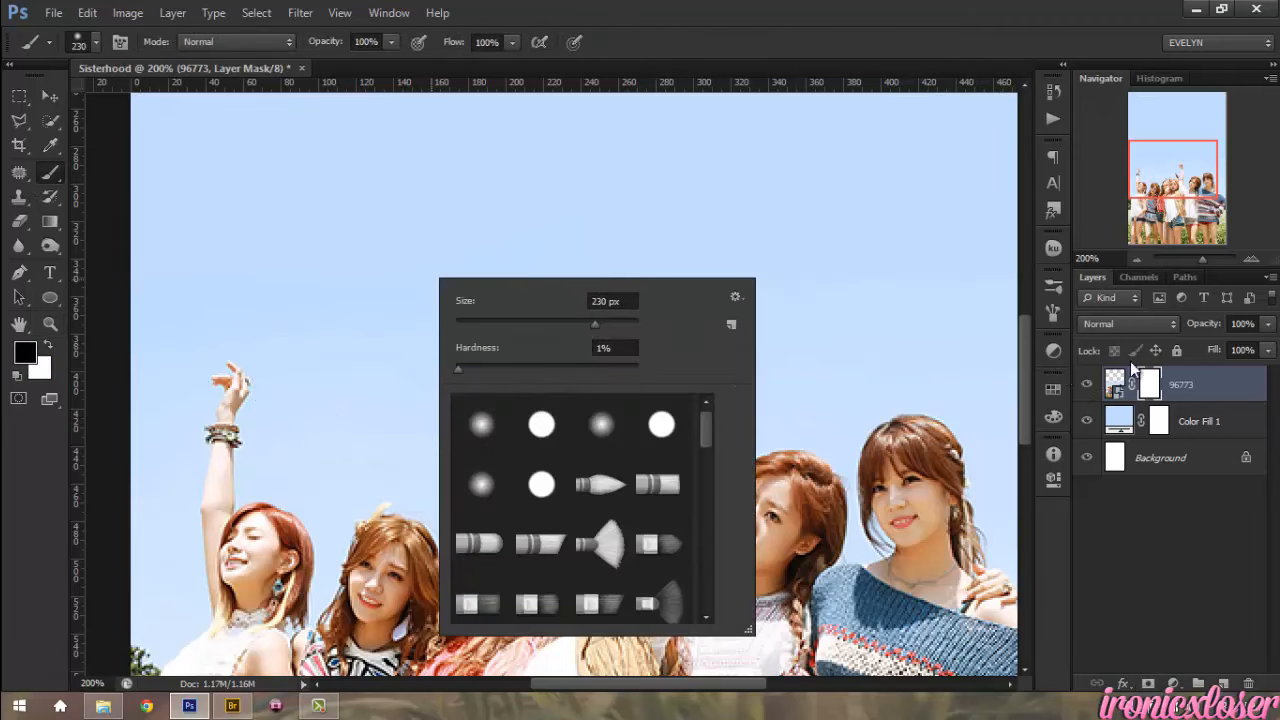
click(1150, 384)
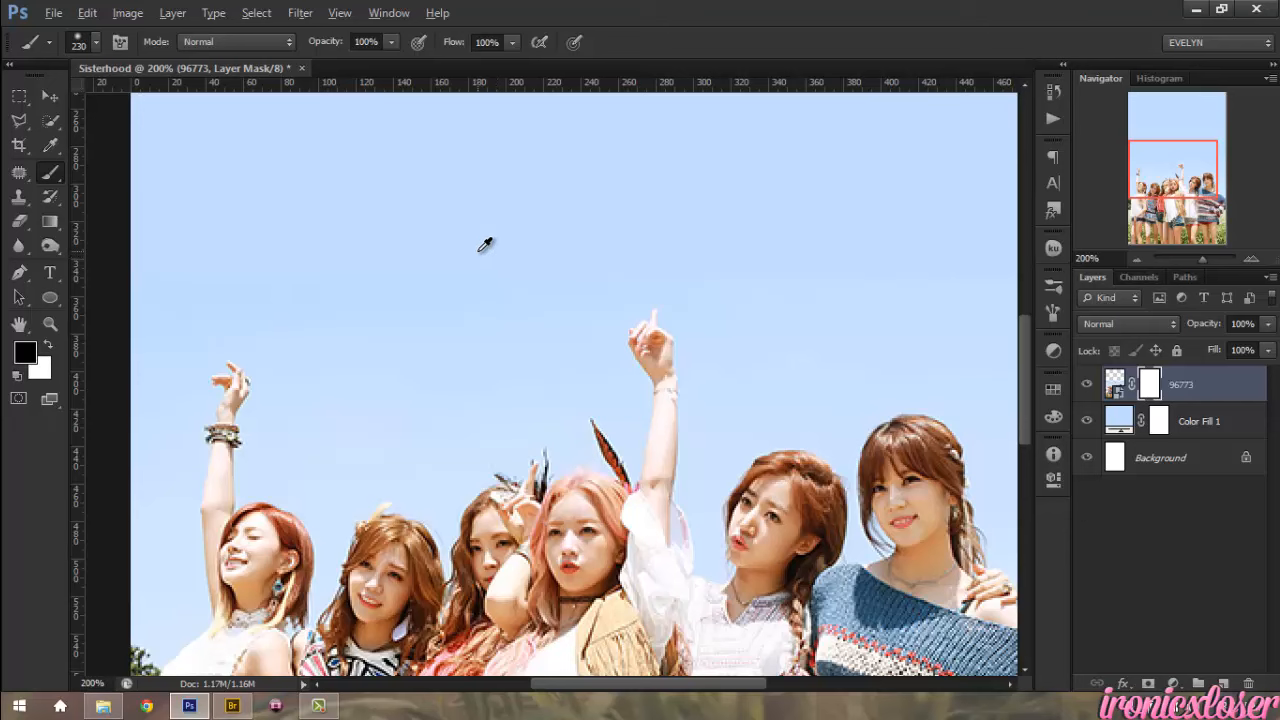
drag(425, 248, 272, 315)
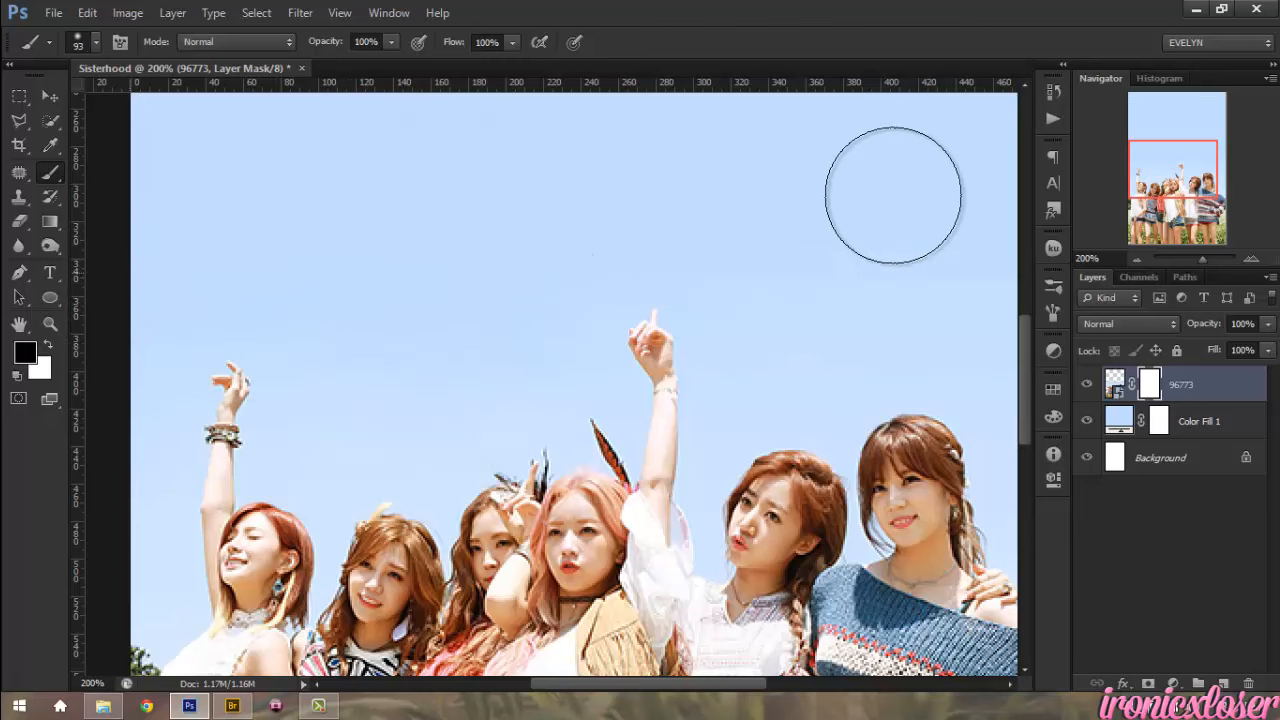
drag(893, 322, 800, 322)
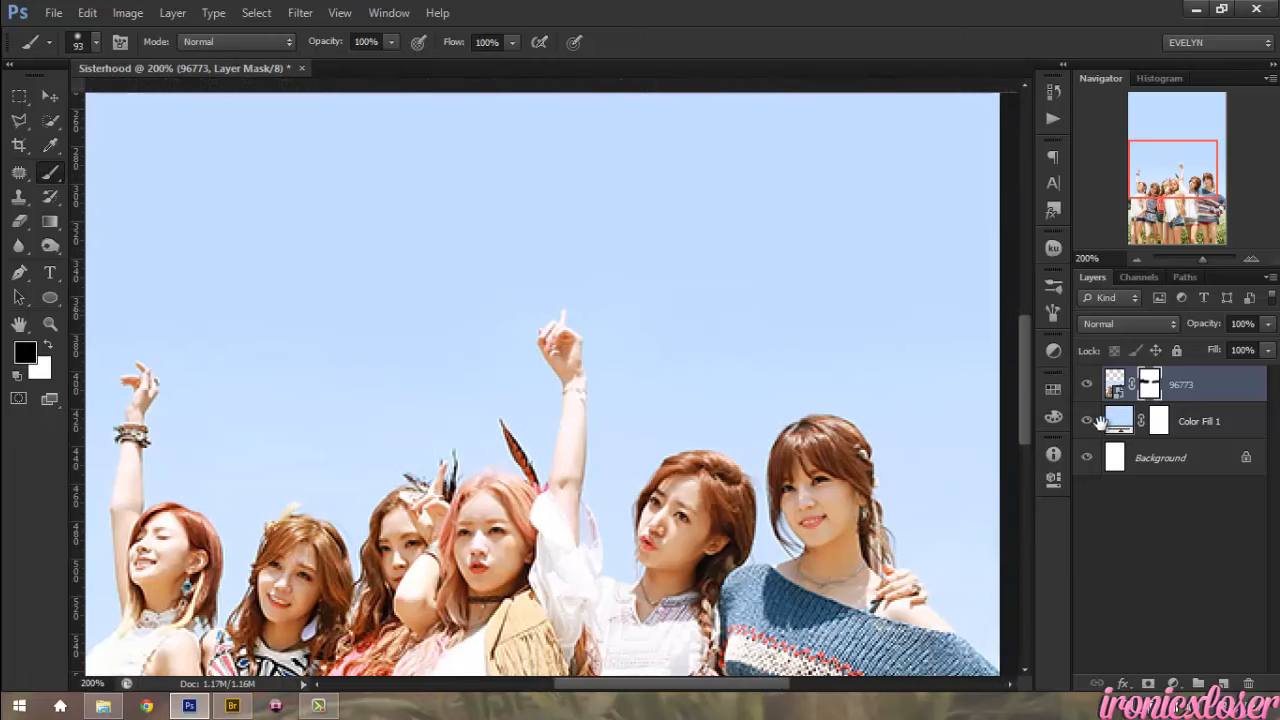
- Mask away the remaining sky above the group out to both sides, temporarily hiding the Color Fill 1 and Background layers
drag(1087, 421, 1086, 462)
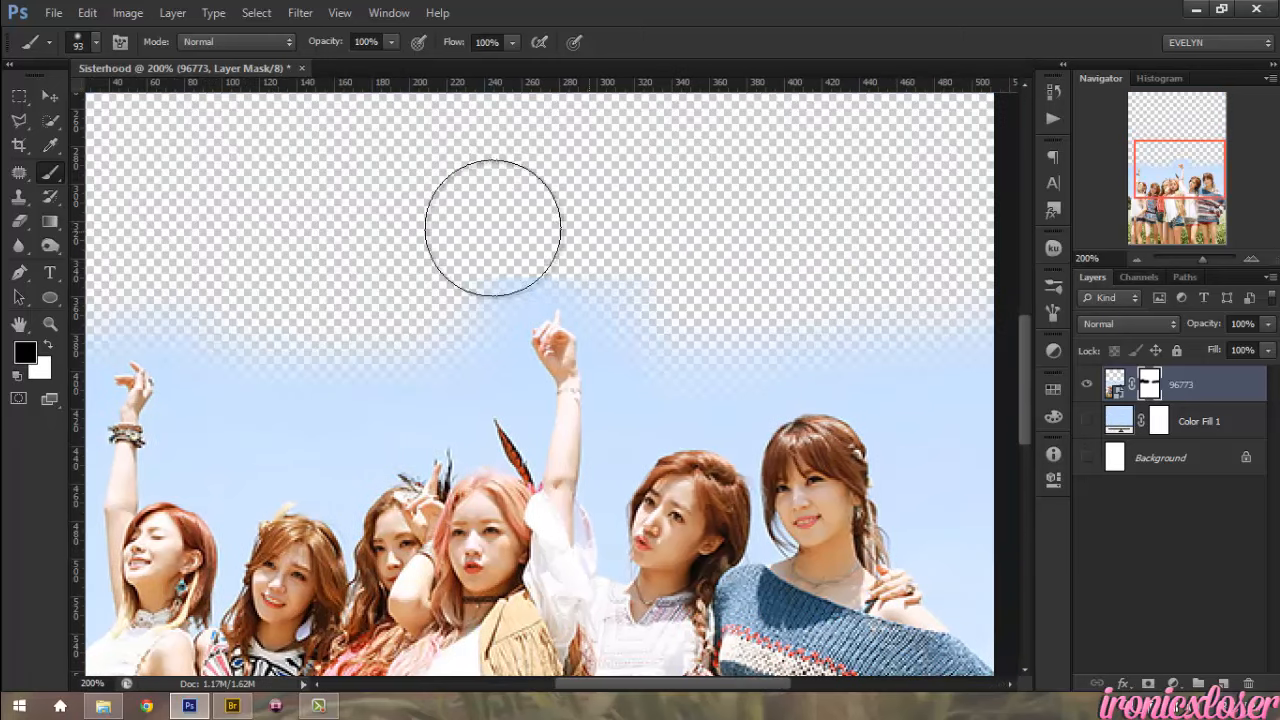
drag(923, 322, 441, 277)
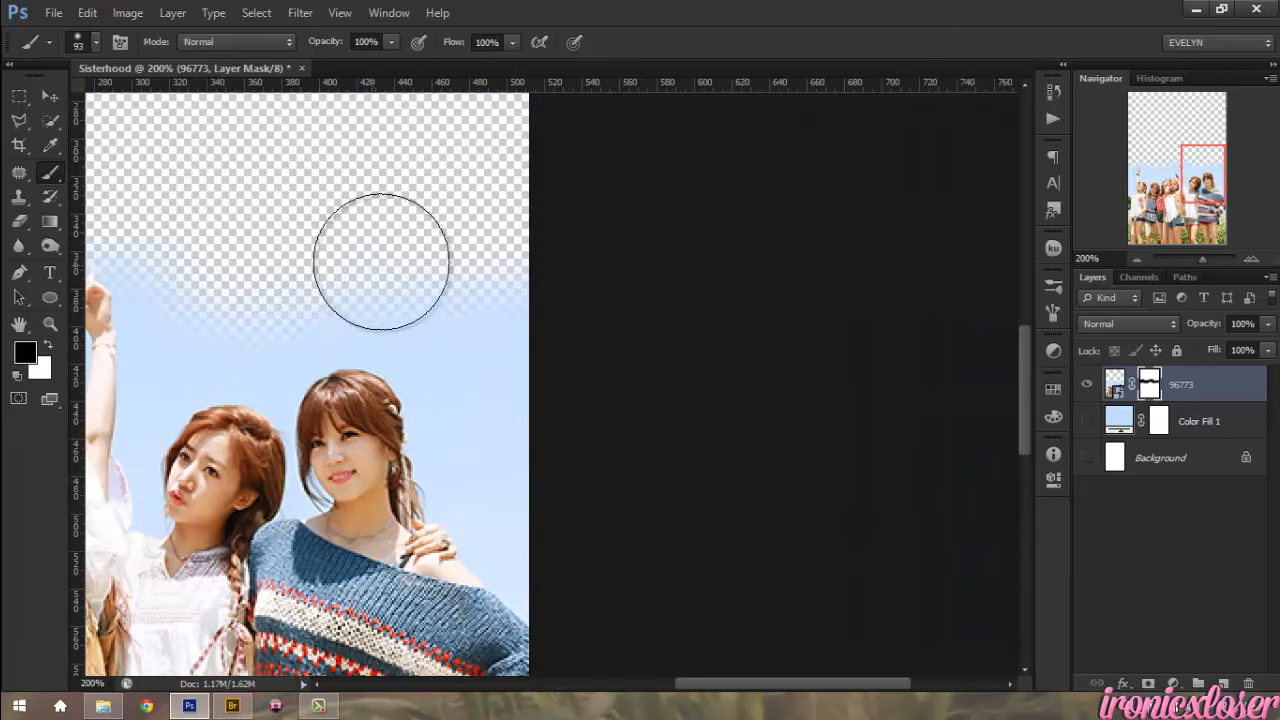
drag(249, 223, 1173, 230)
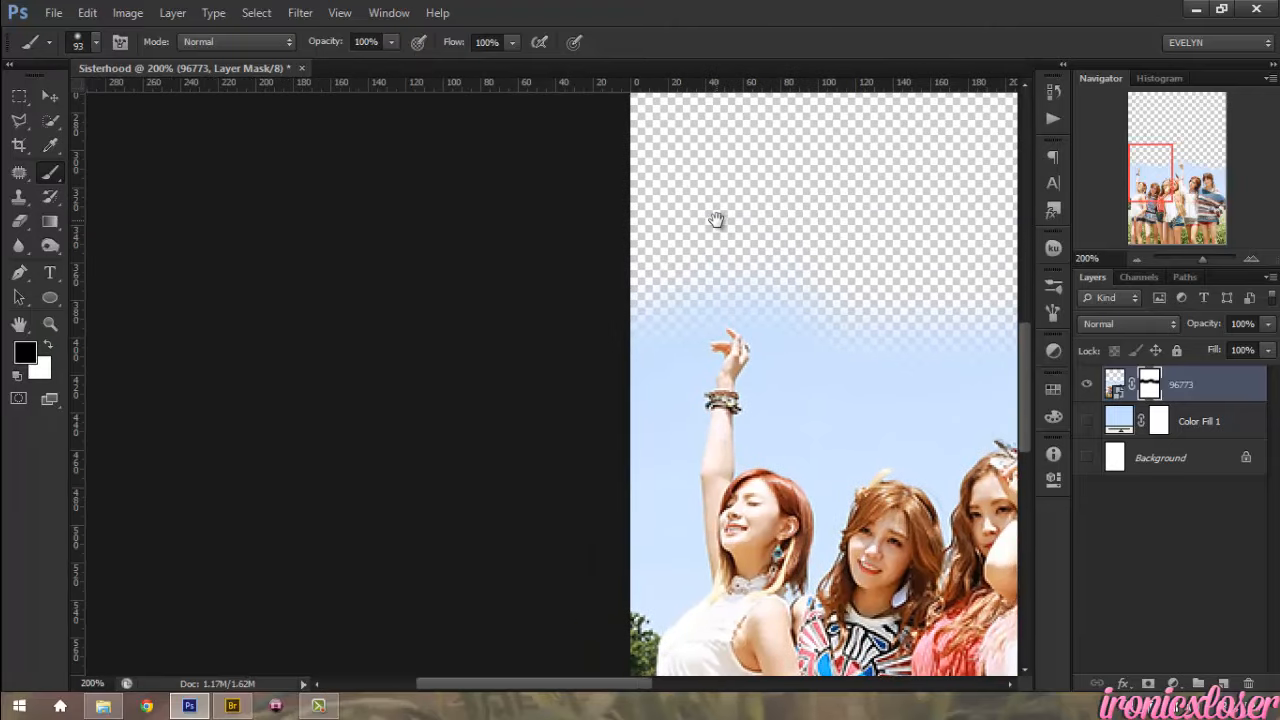
key(ctrl+r)
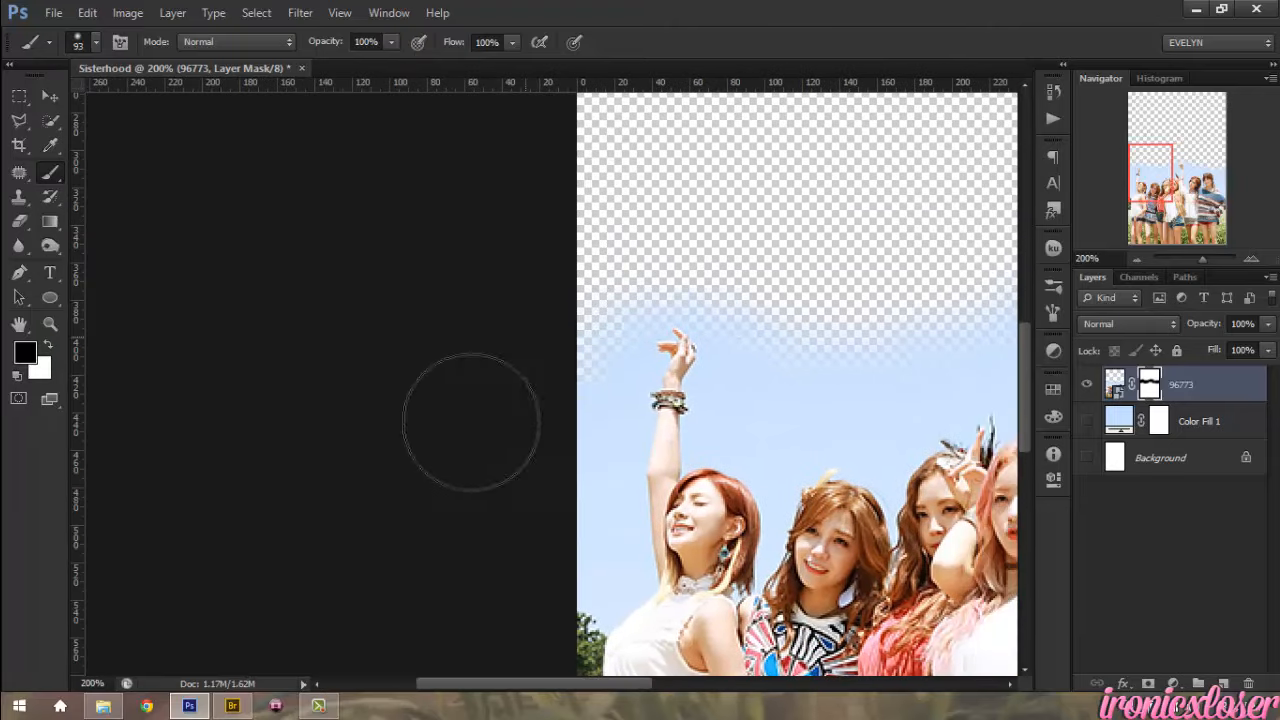
drag(803, 391, 246, 337)
drag(984, 218, 816, 238)
drag(805, 288, 907, 343)
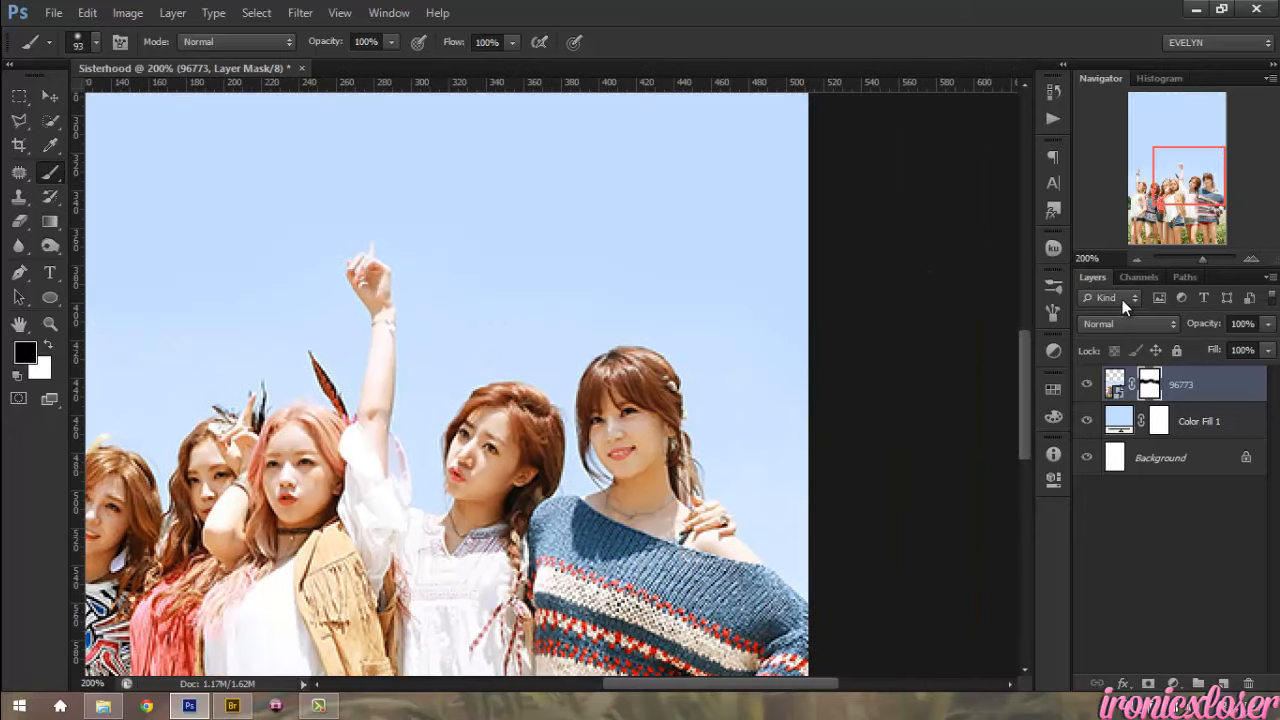
click(1135, 260)
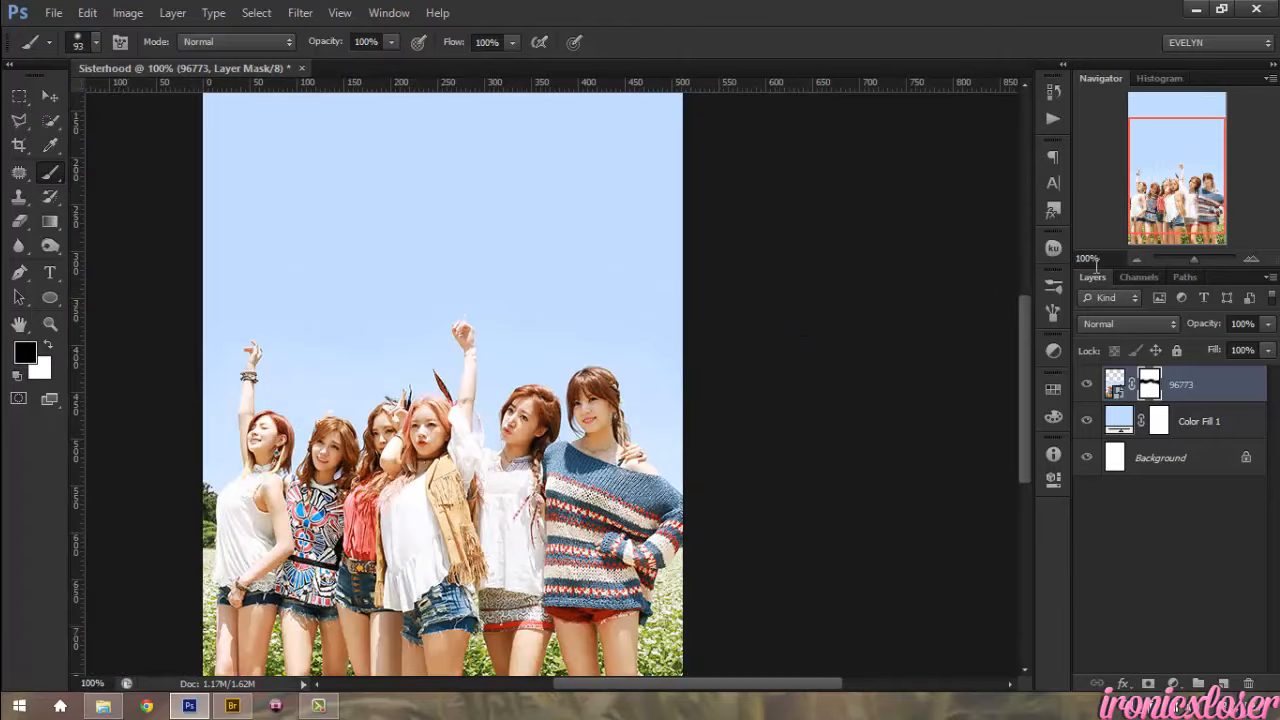
click(1136, 258)
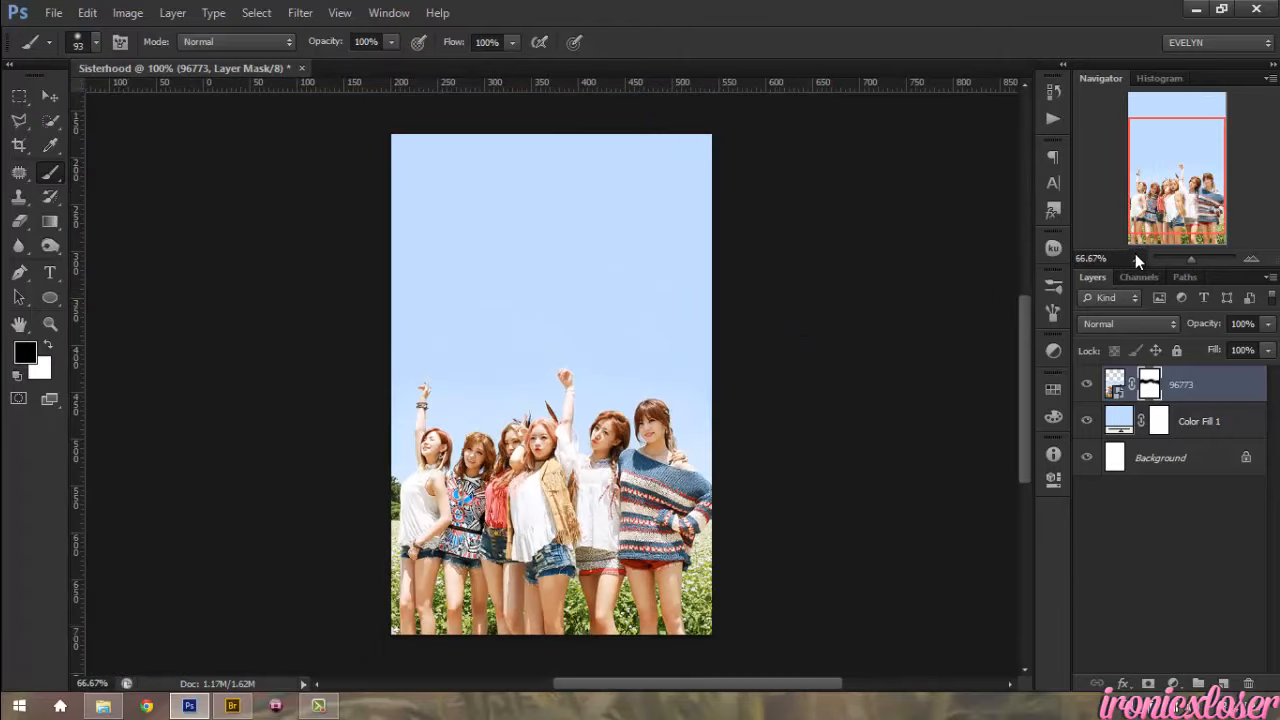
- Open Clouds6 from the Sisterhood folder and copy it into the Sisterhood poster as a layer over the photo and sky
click(103, 706)
click(855, 255)
drag(948, 232, 640, 74)
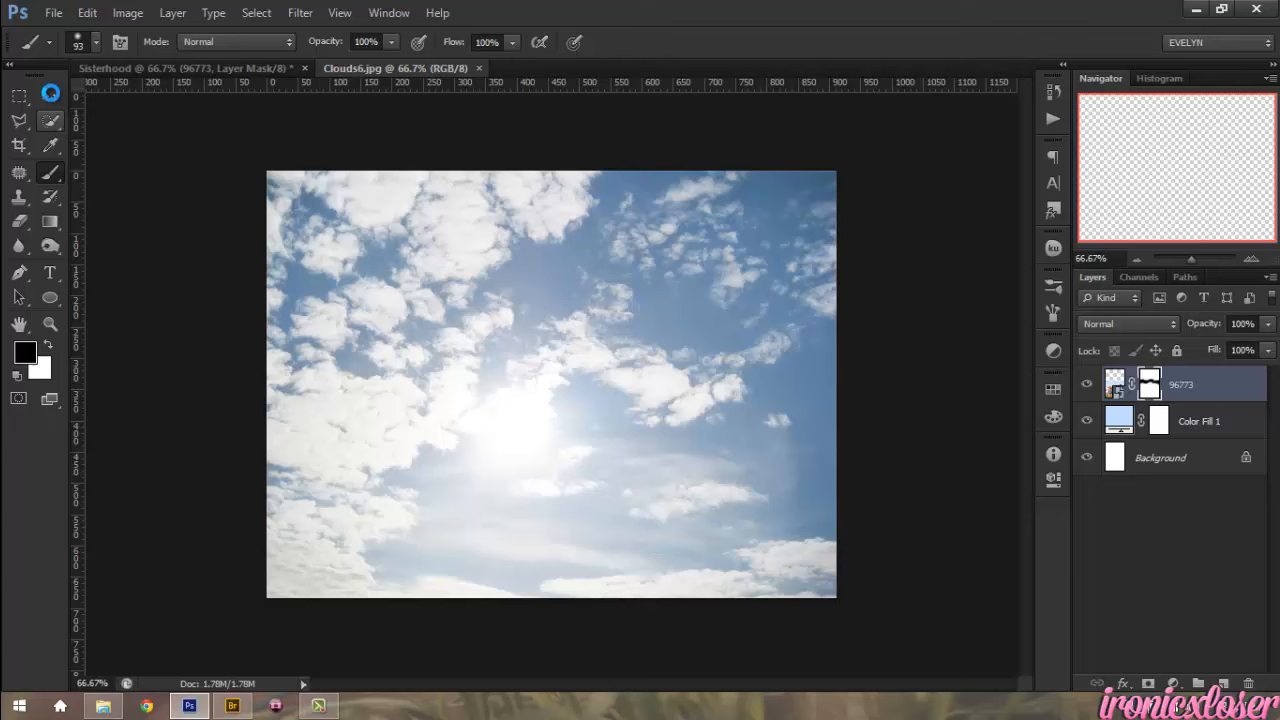
click(55, 93)
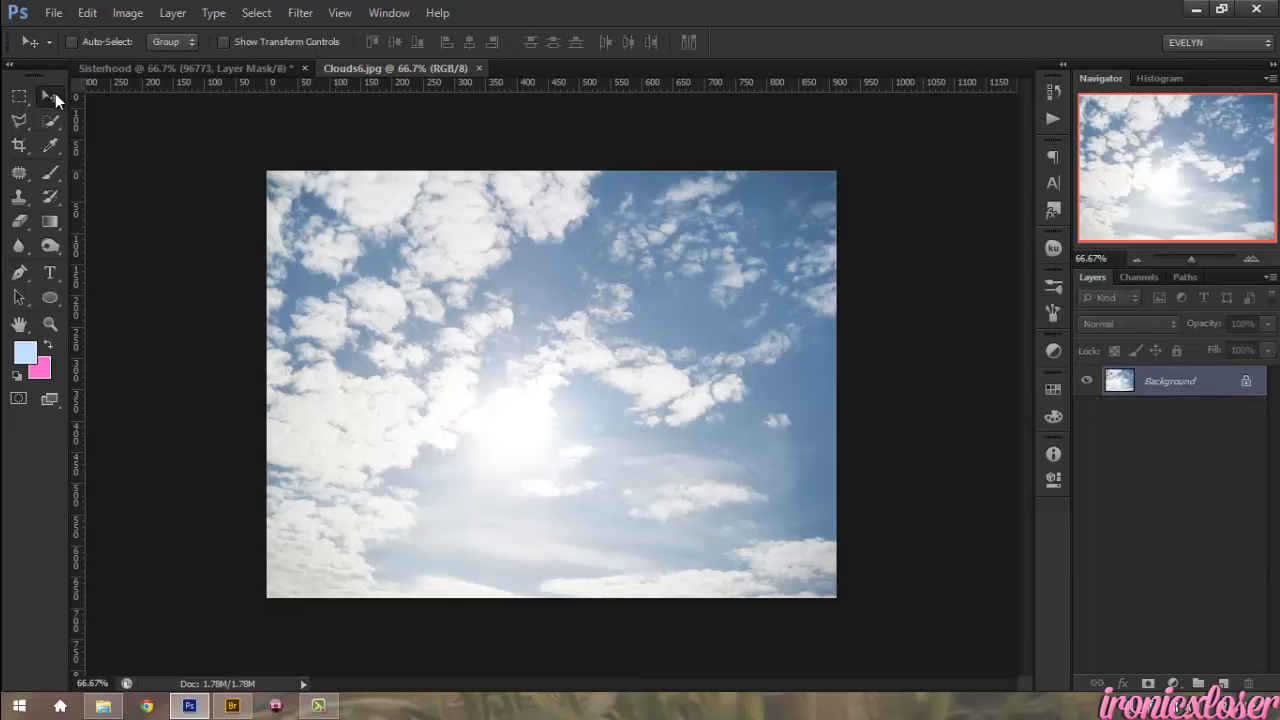
click(256, 70)
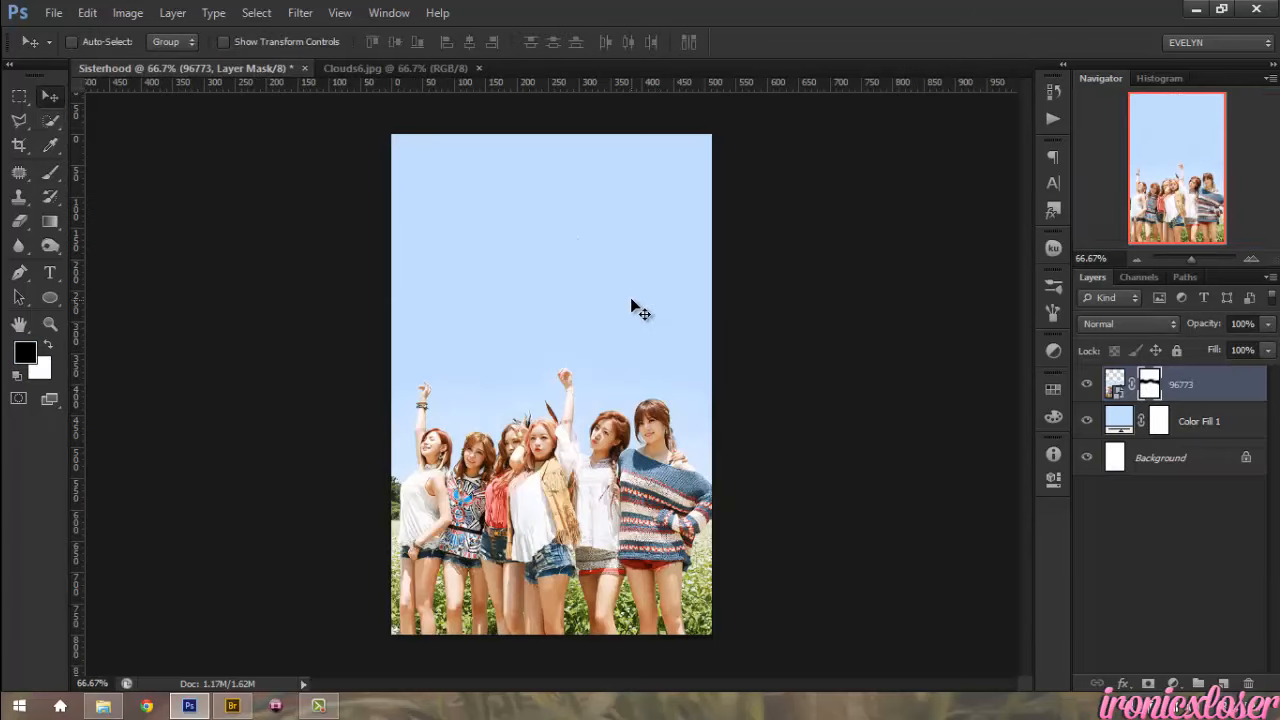
click(395, 68)
drag(499, 244, 540, 249)
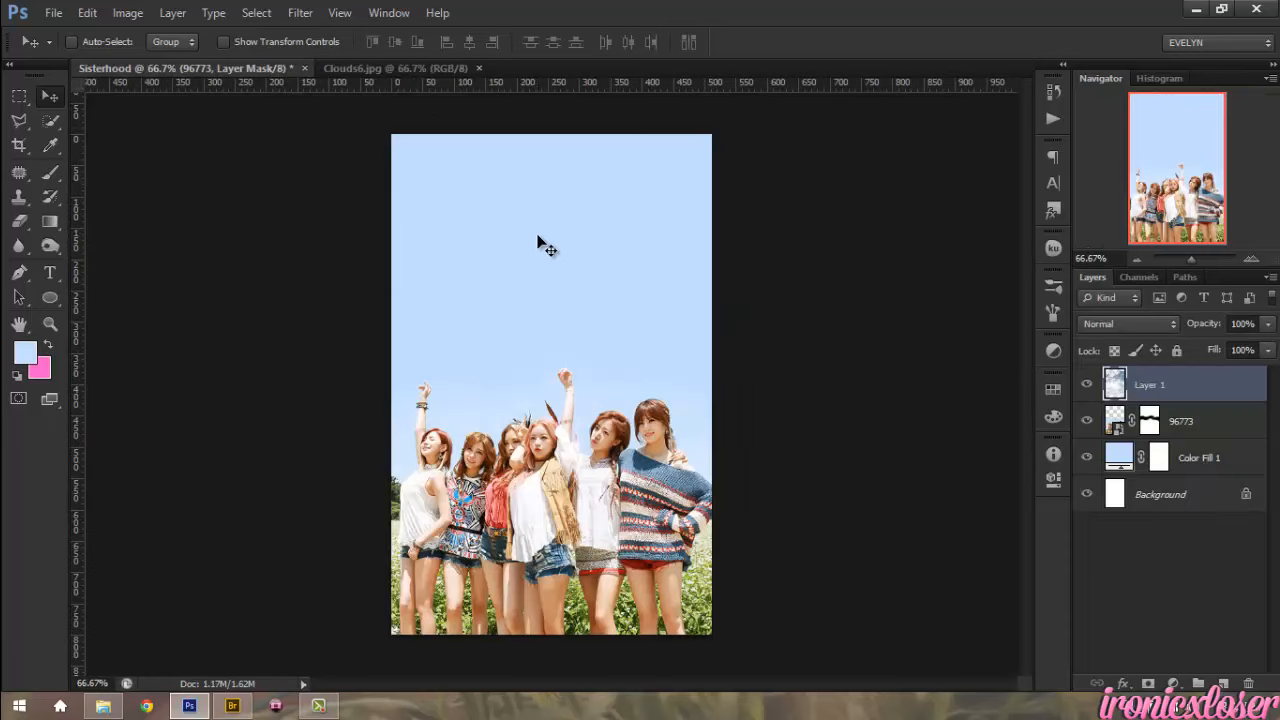
drag(617, 303, 621, 274)
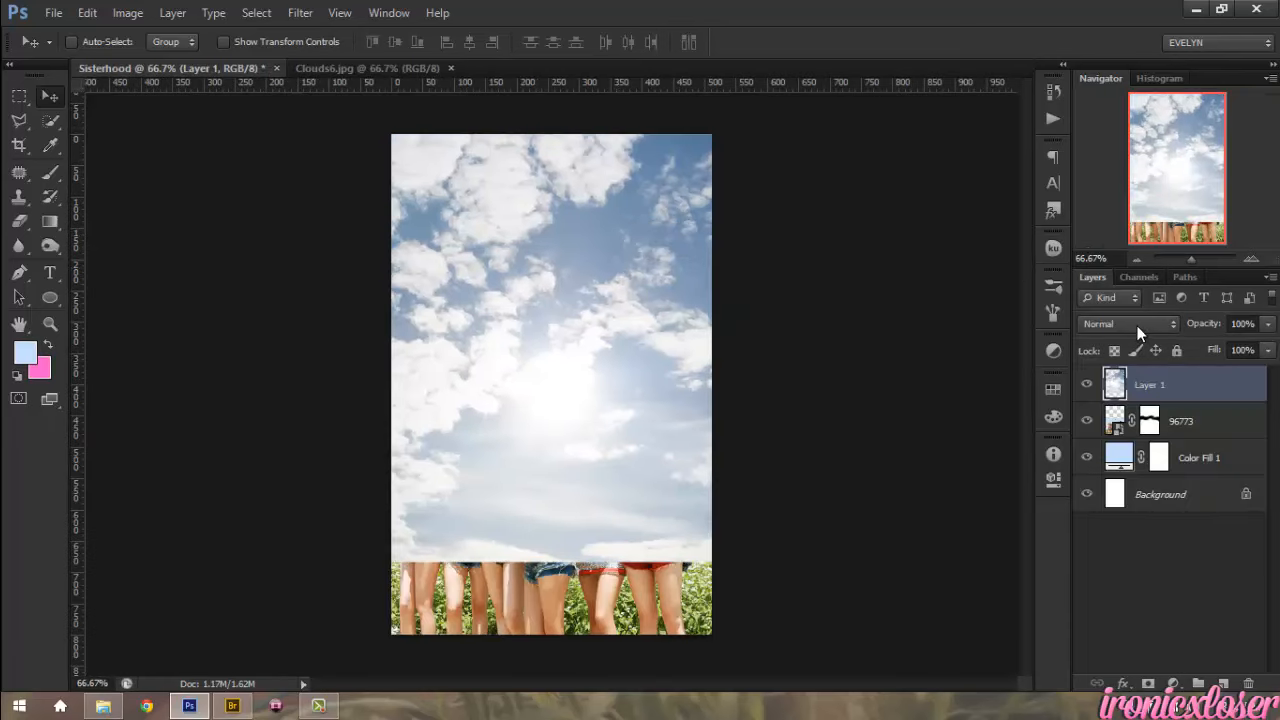
- Set the cloud layer to Lighten at 46% opacity and move it up into the poster's sky area
click(1128, 323)
click(1095, 143)
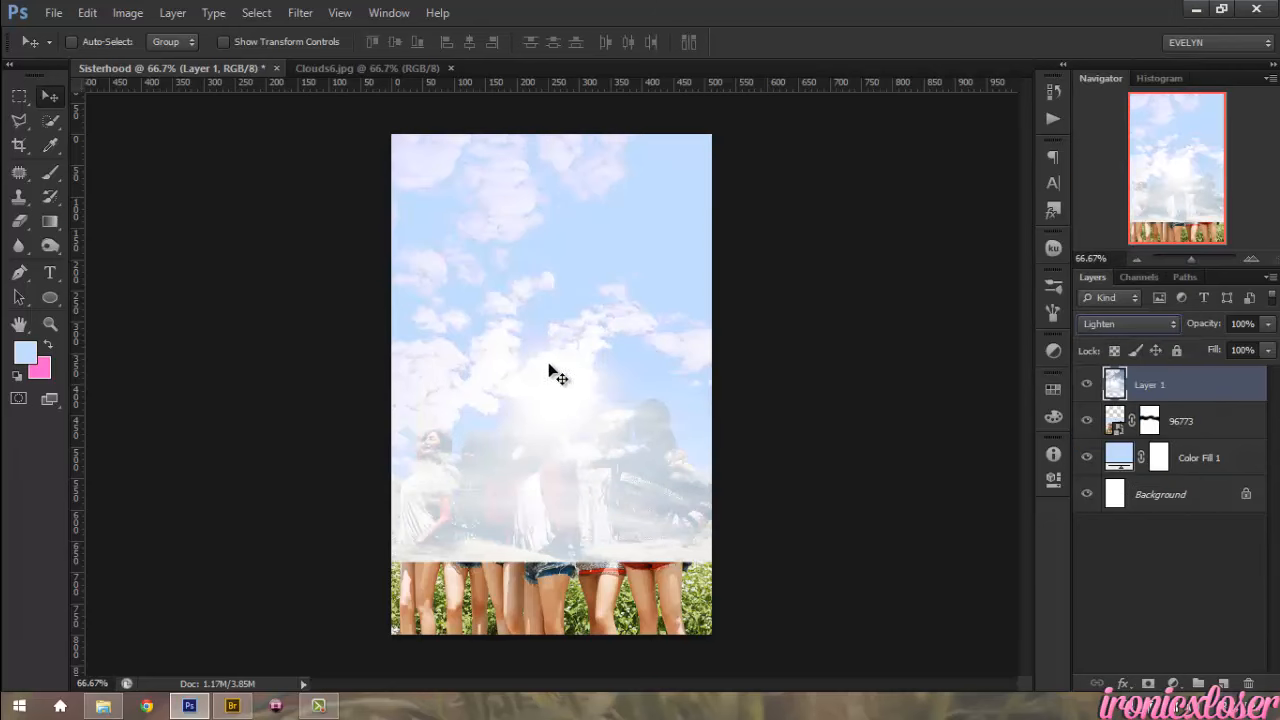
drag(555, 408, 538, 335)
click(1269, 325)
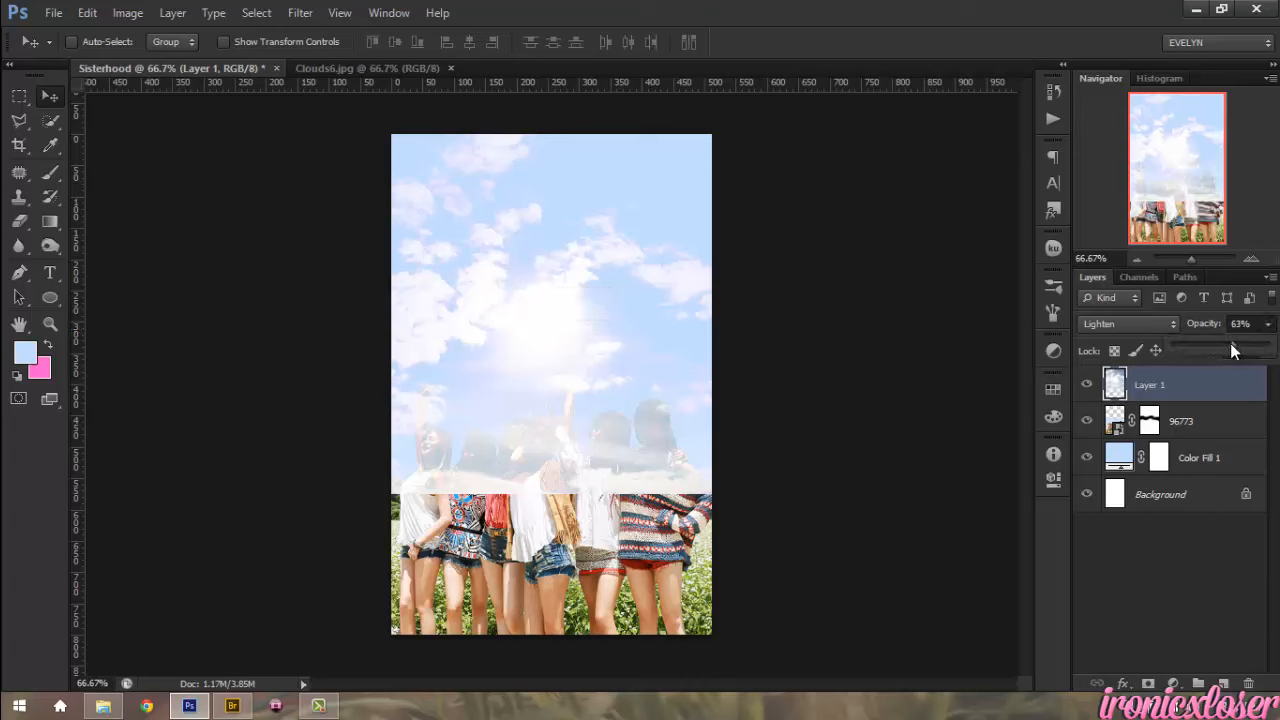
drag(1230, 343, 1216, 343)
drag(582, 389, 600, 358)
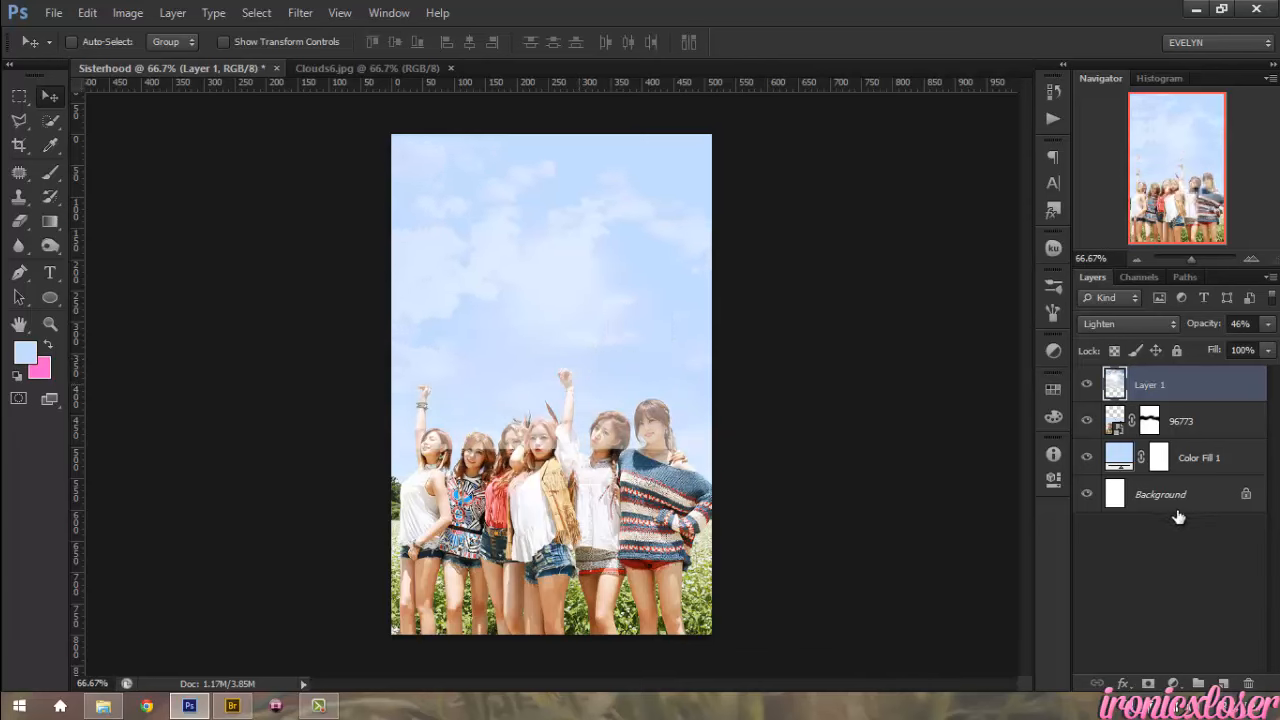
- Add a layer mask to Layer 1 and paint the clouds off the women's faces, hair and clothing with a 93 px black brush
click(1147, 684)
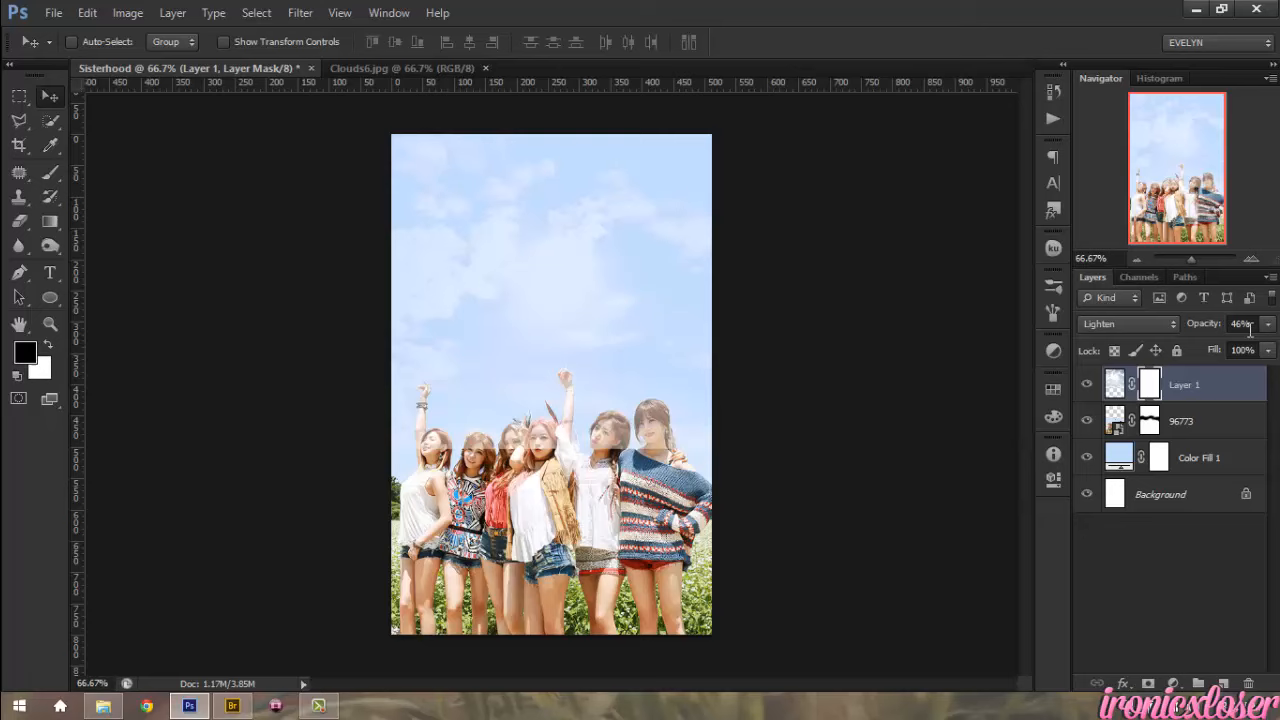
click(1251, 259)
click(1251, 259)
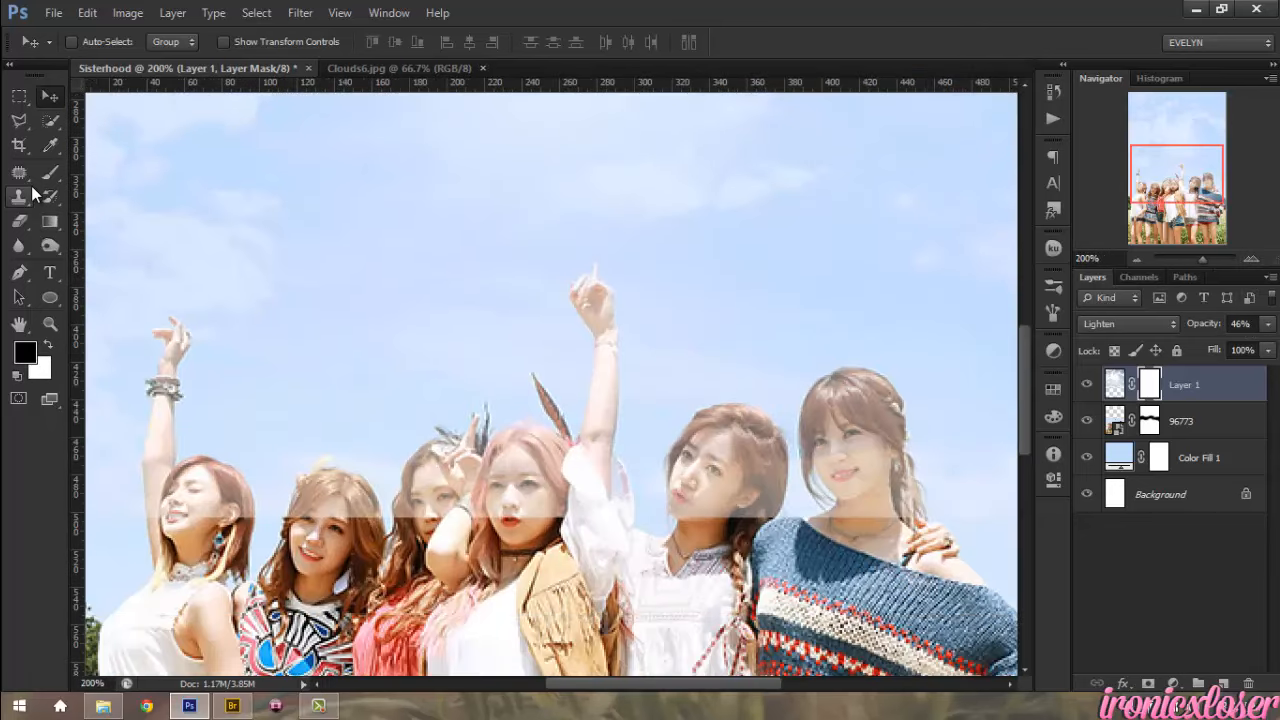
click(50, 172)
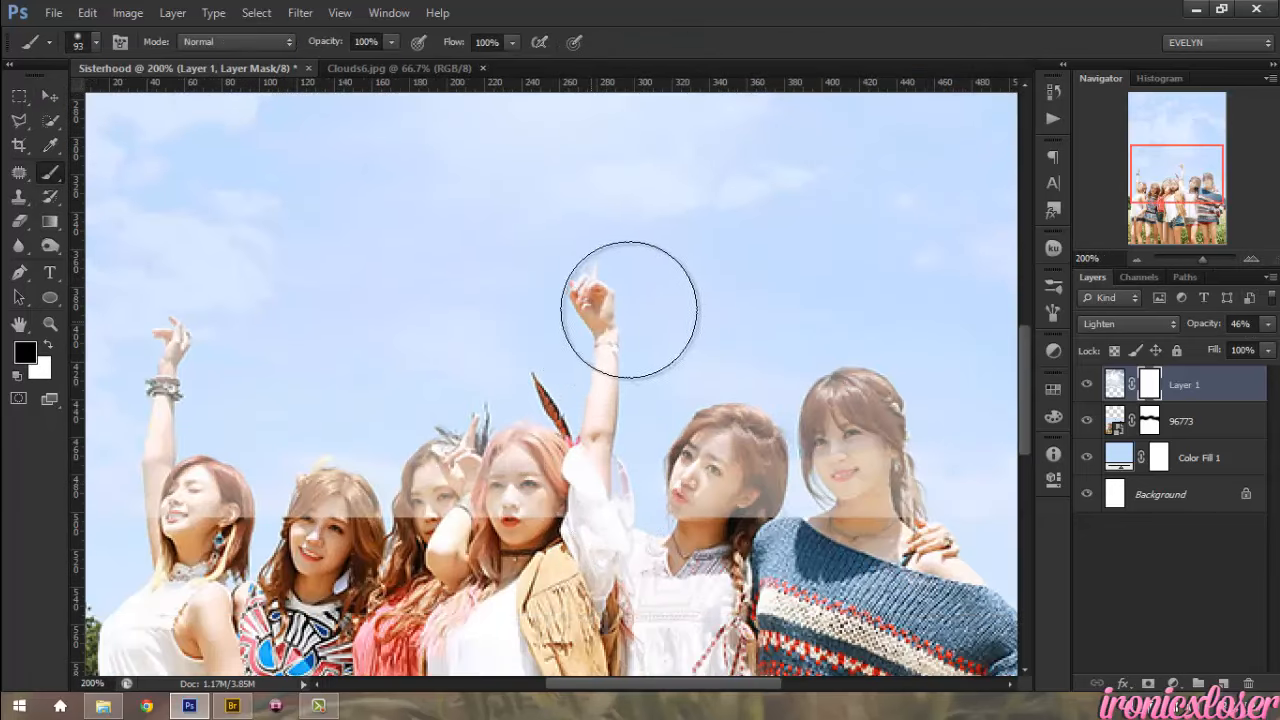
mouse_move(629, 310)
mouse_down()
mouse_move(670, 463)
mouse_move(825, 437)
mouse_move(767, 492)
mouse_move(1006, 423)
mouse_up()
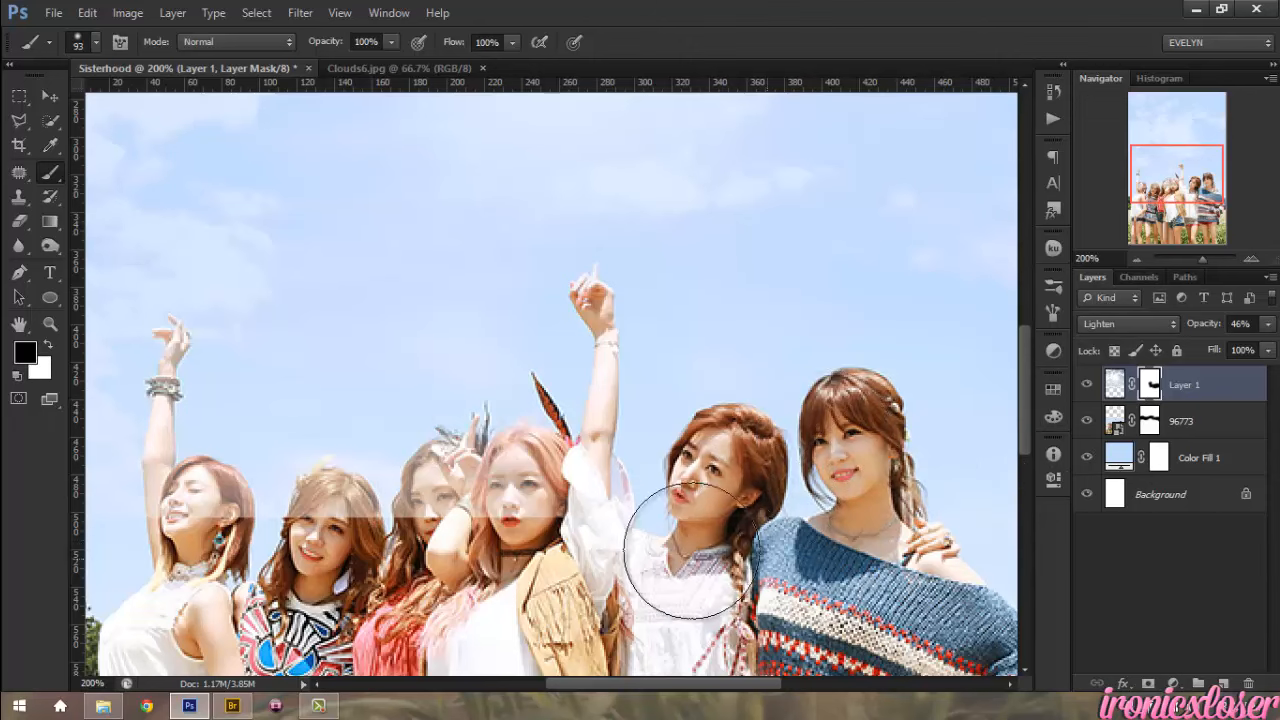
mouse_move(688, 550)
mouse_down()
mouse_move(573, 530)
mouse_move(433, 535)
mouse_move(239, 551)
mouse_move(171, 571)
mouse_up()
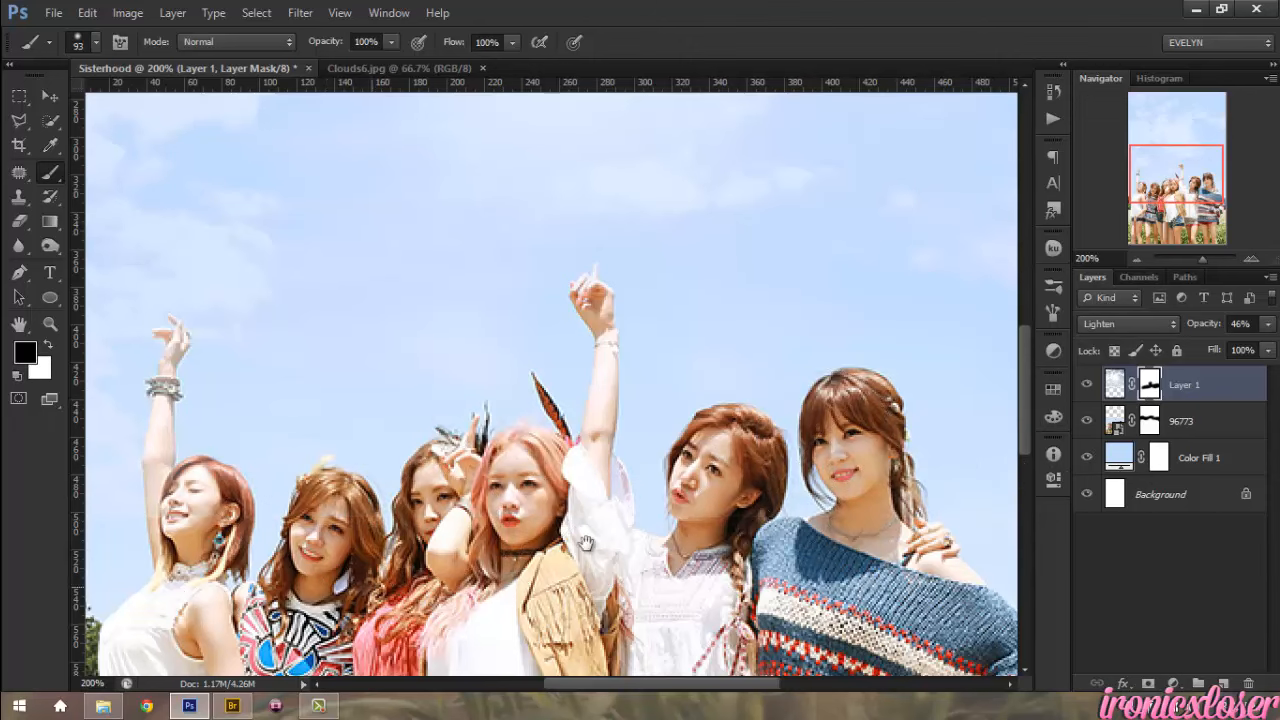
- Refine the Layer 1 mask with a 13 px brush, clearing the clouds from the raised arm and bracelets of the woman at the group's left end
drag(586, 542, 931, 467)
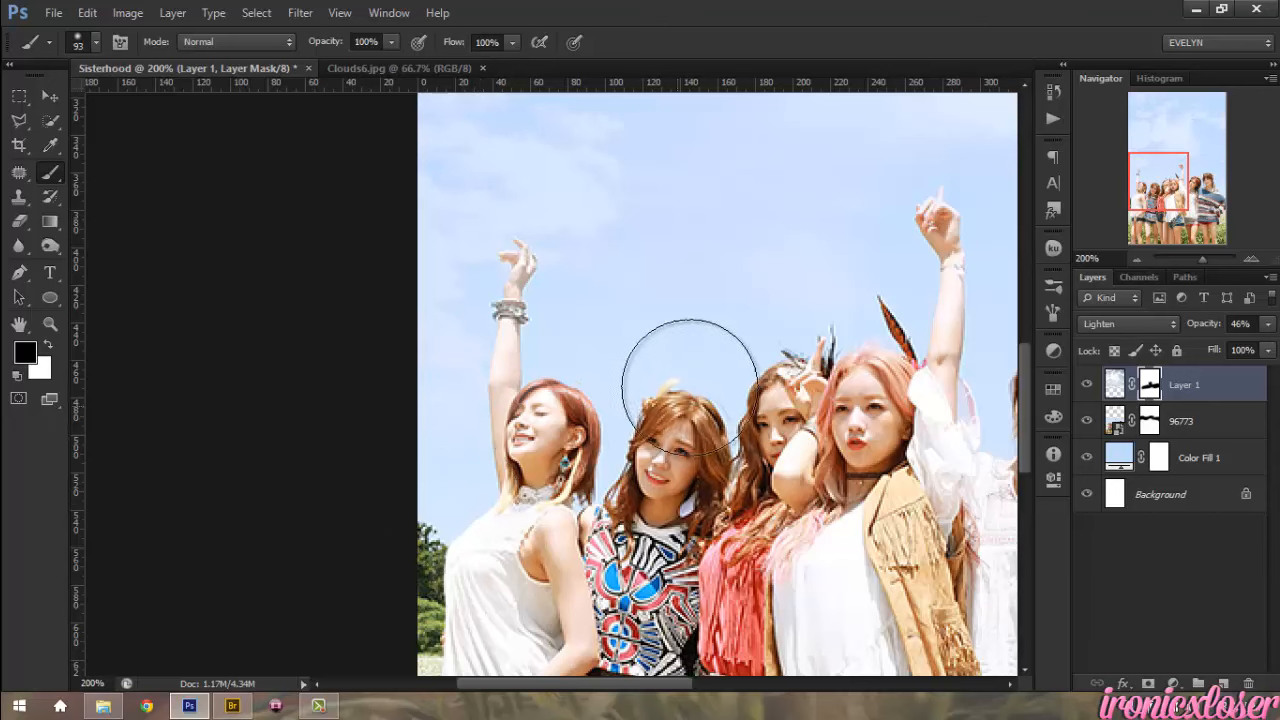
mouse_move(749, 365)
mouse_down()
mouse_move(663, 385)
mouse_move(686, 394)
mouse_up()
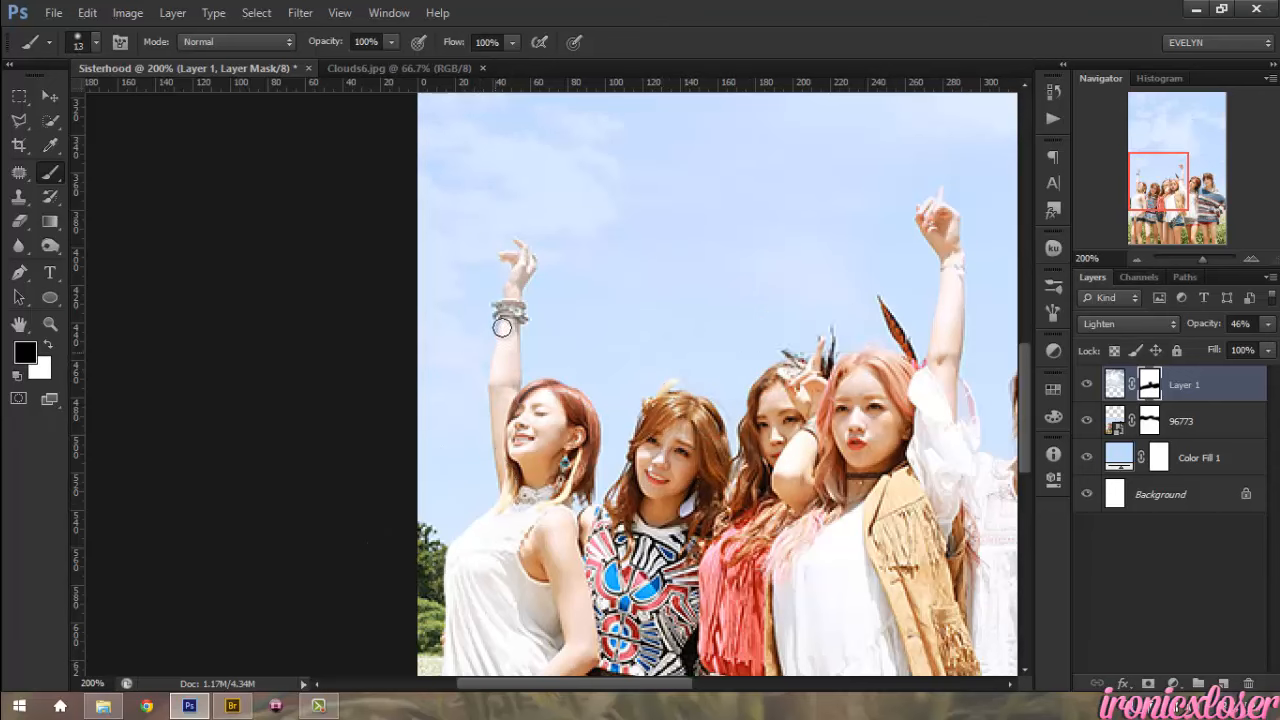
drag(505, 313, 508, 316)
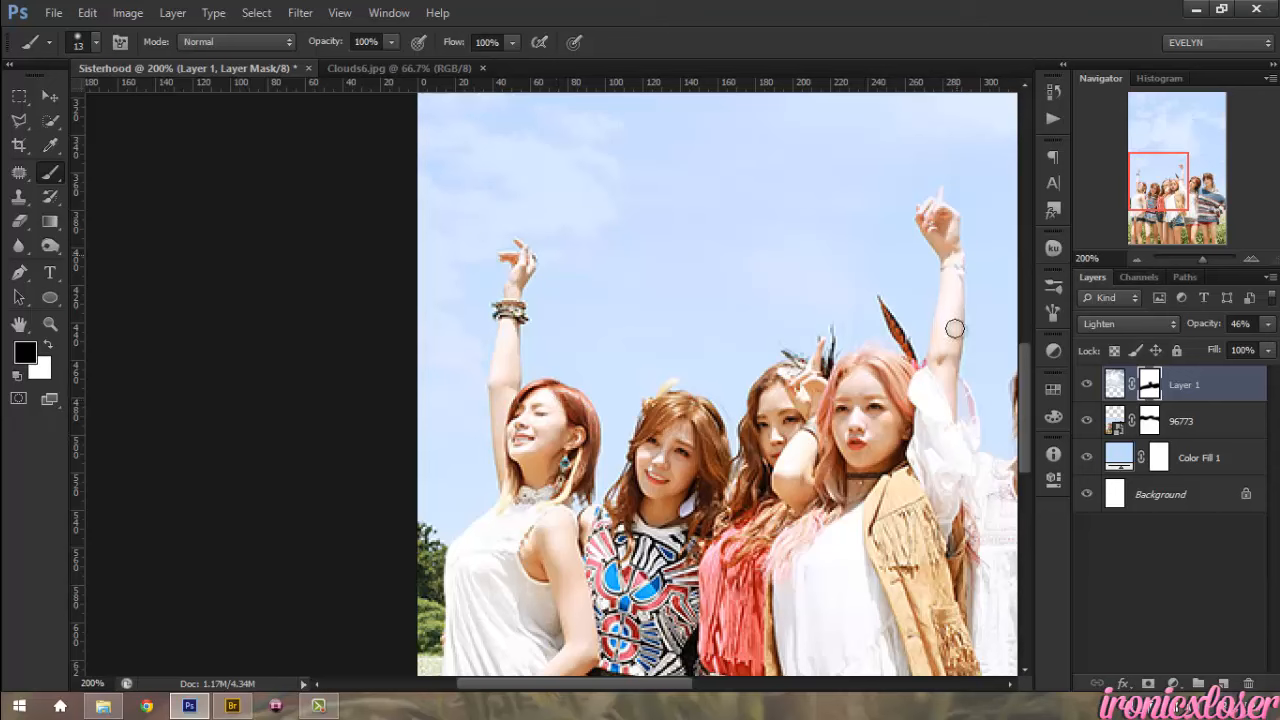
drag(871, 434, 540, 465)
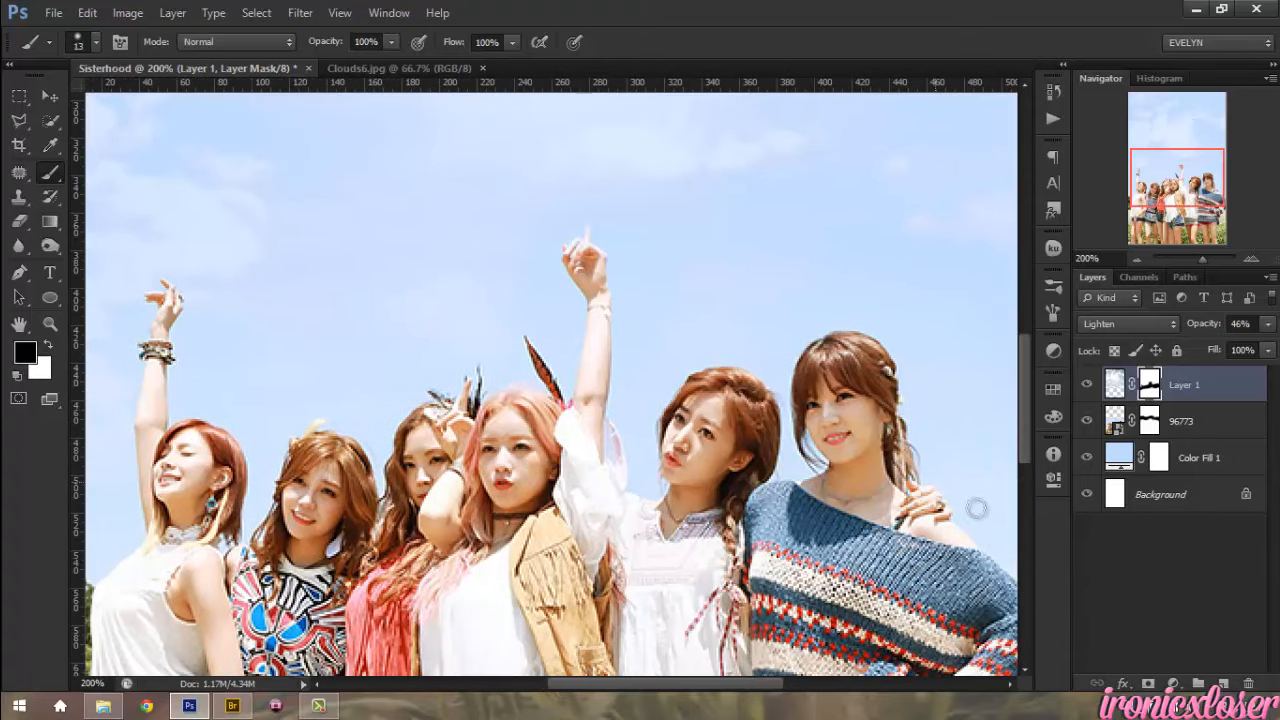
click(1141, 258)
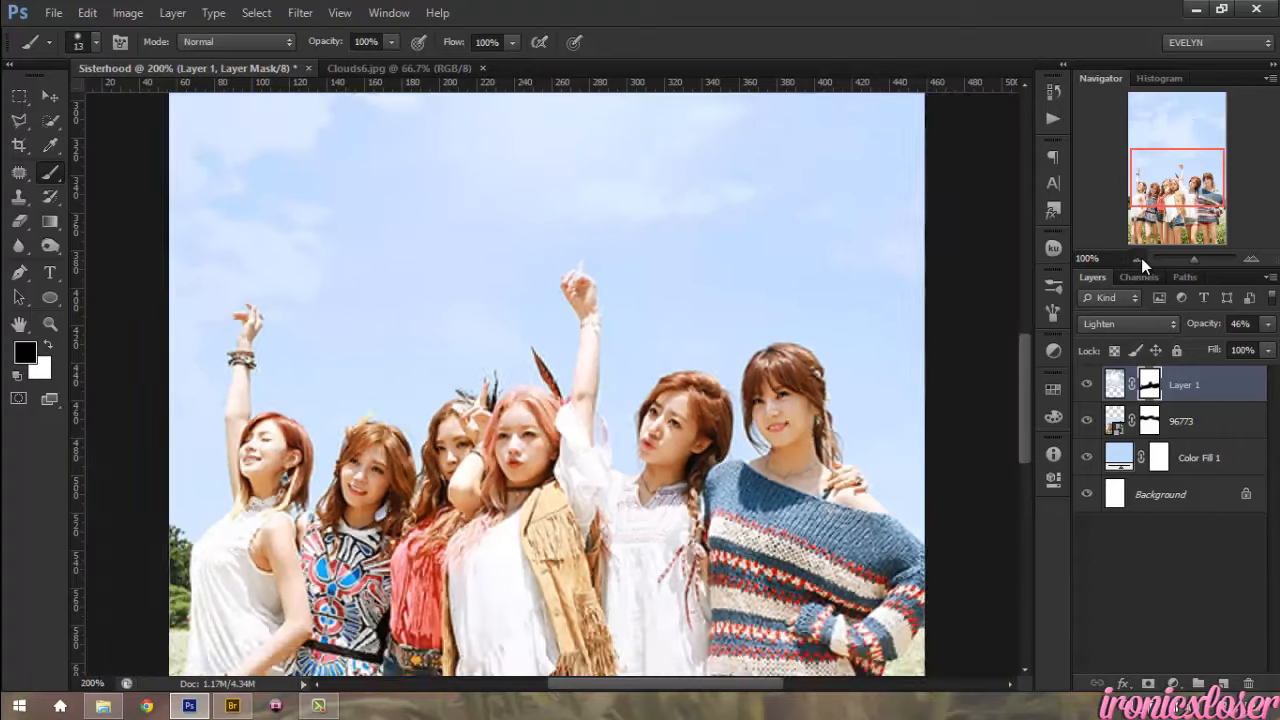
click(1141, 258)
- Close the Clouds6.jpg document and set Layer 1's opacity to 50%
click(46, 95)
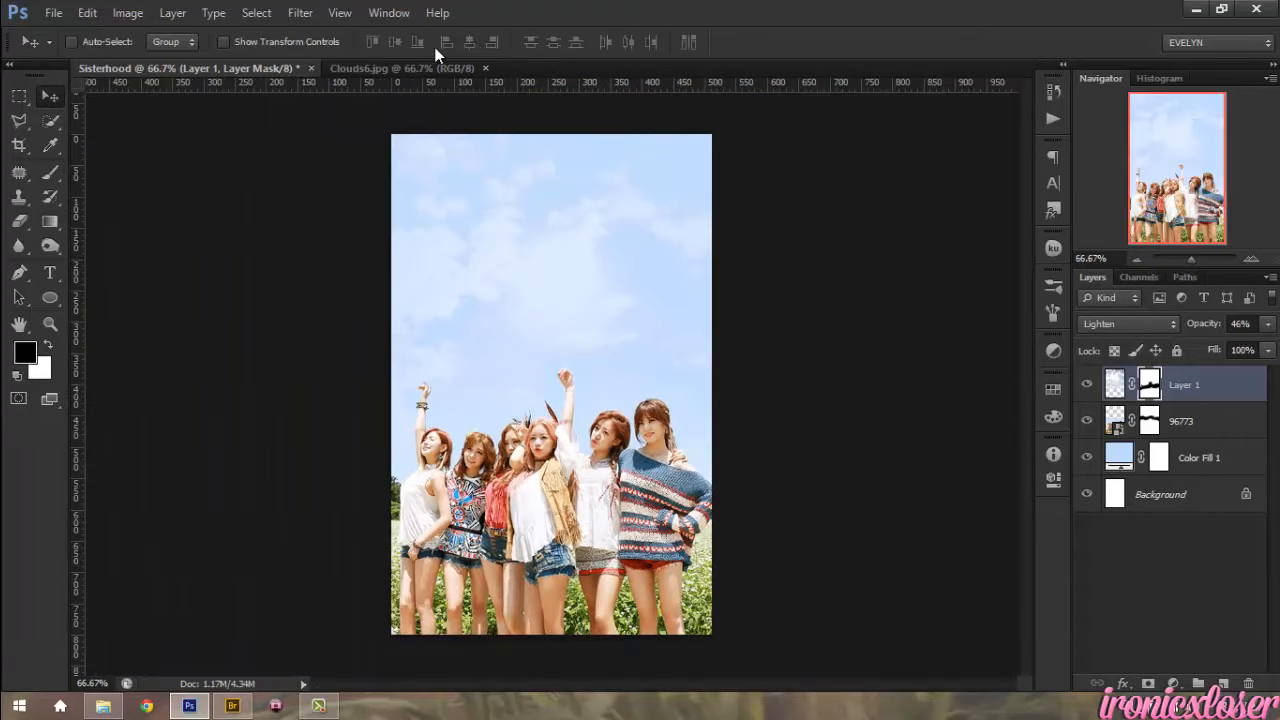
click(481, 68)
drag(1220, 327, 1224, 326)
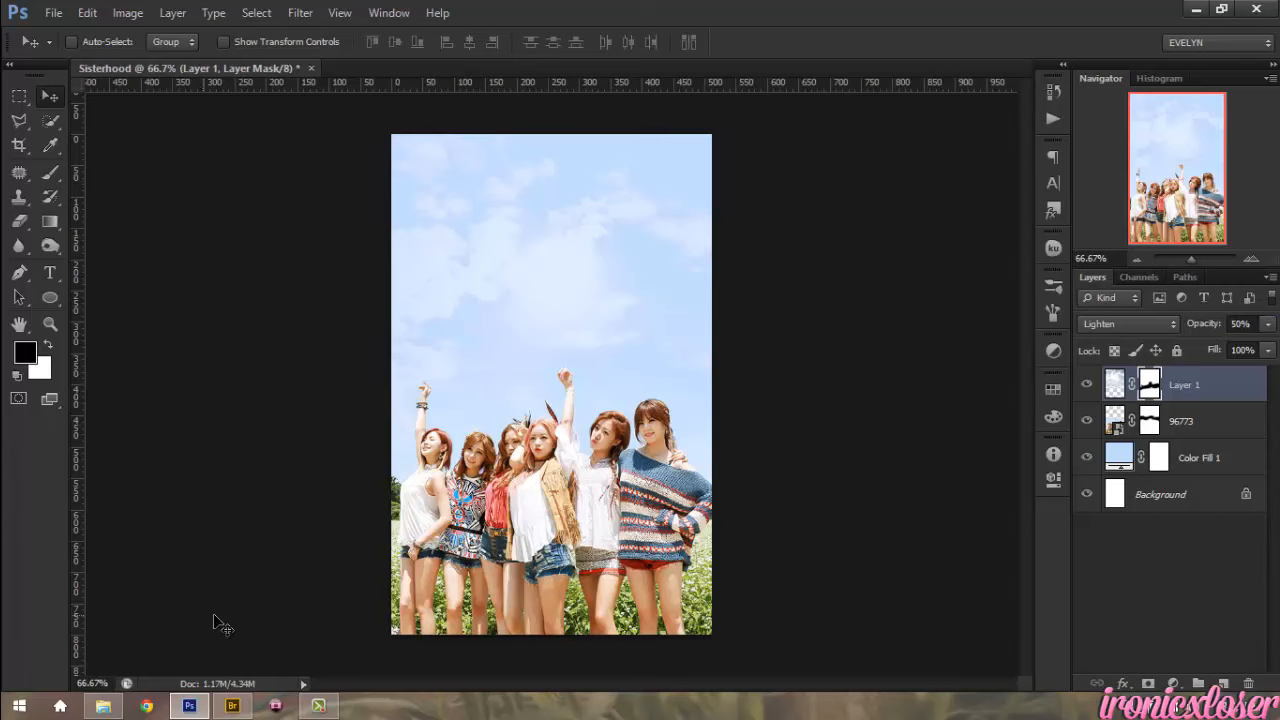
- Open Clouds2 from the Sisterhood folder and copy it into the Sisterhood poster as a layer above Layer 1
click(104, 707)
click(658, 228)
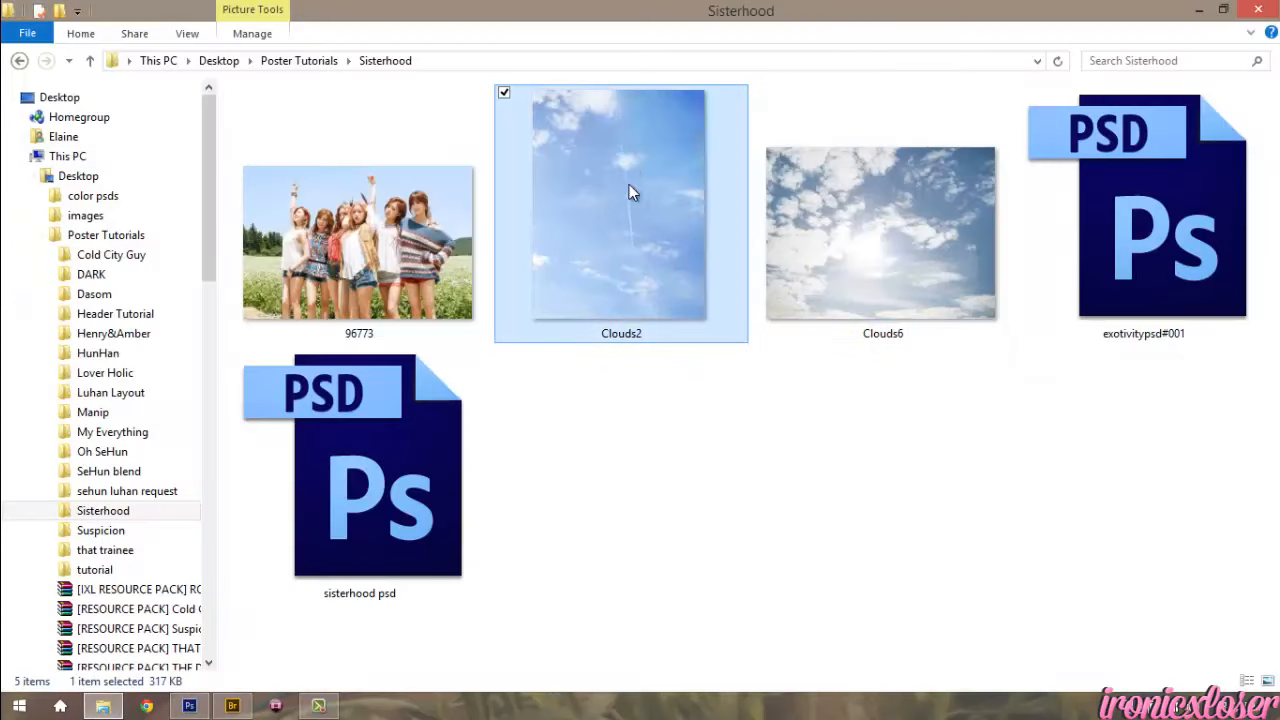
drag(629, 184, 620, 74)
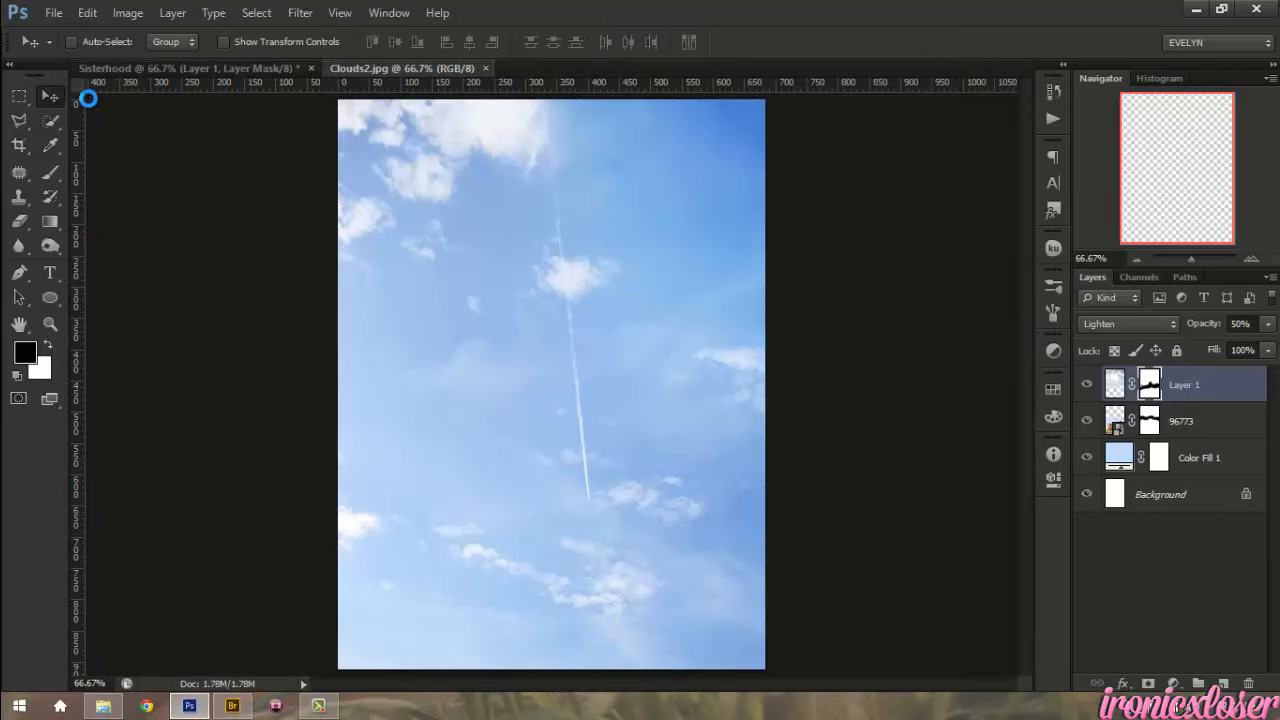
drag(245, 70, 485, 233)
drag(562, 275, 600, 280)
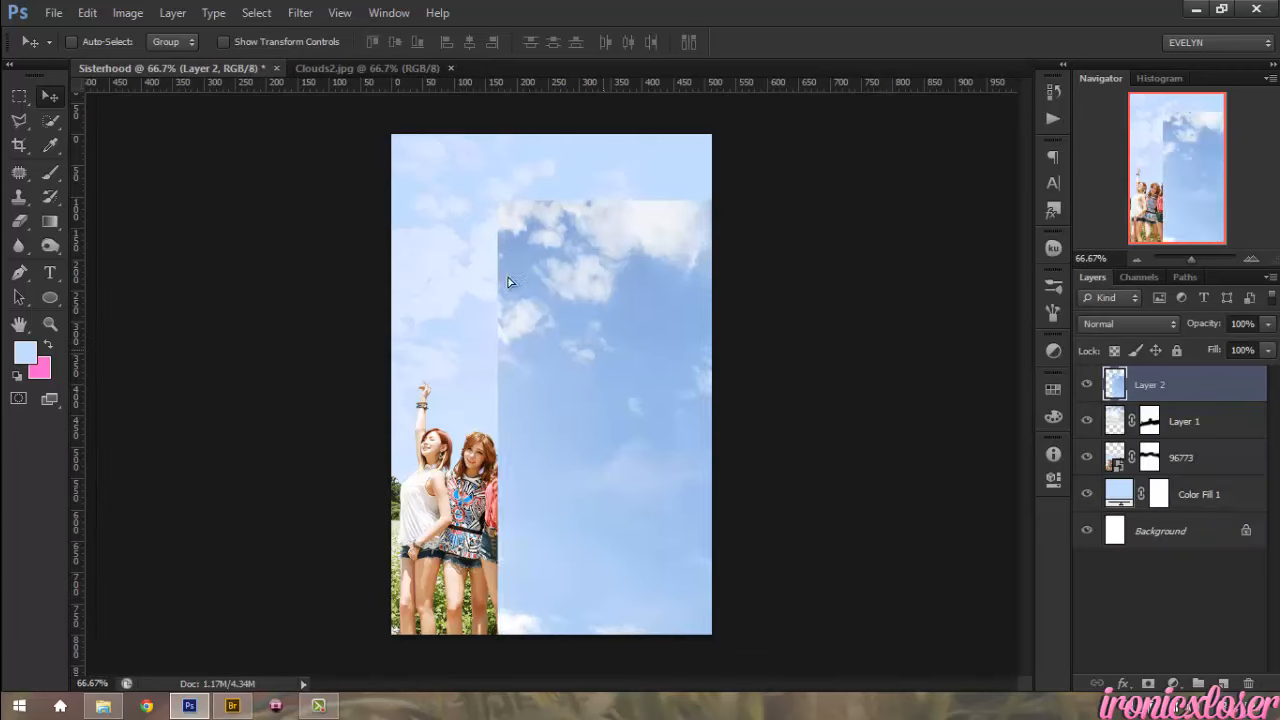
- Move Layer 2's clouds to span the poster's full width above the women's legs and duplicate the layer
drag(509, 280, 500, 179)
drag(663, 381, 671, 370)
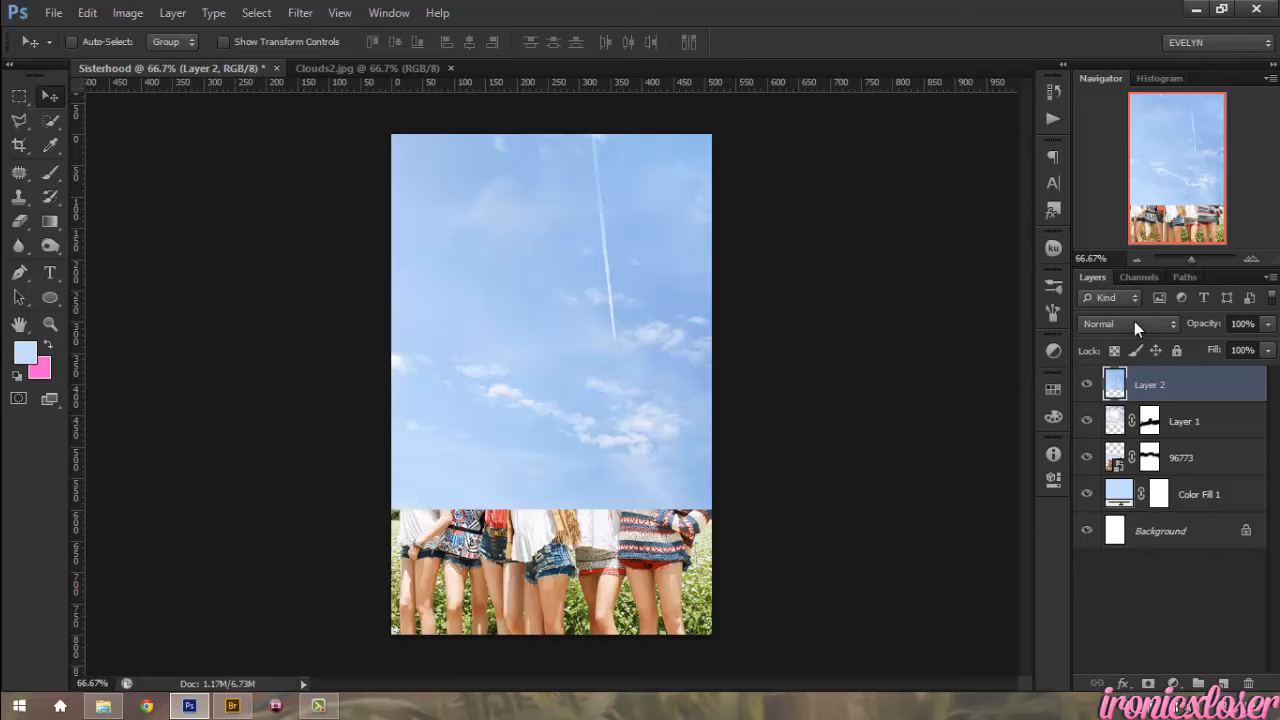
key(ctrl+j)
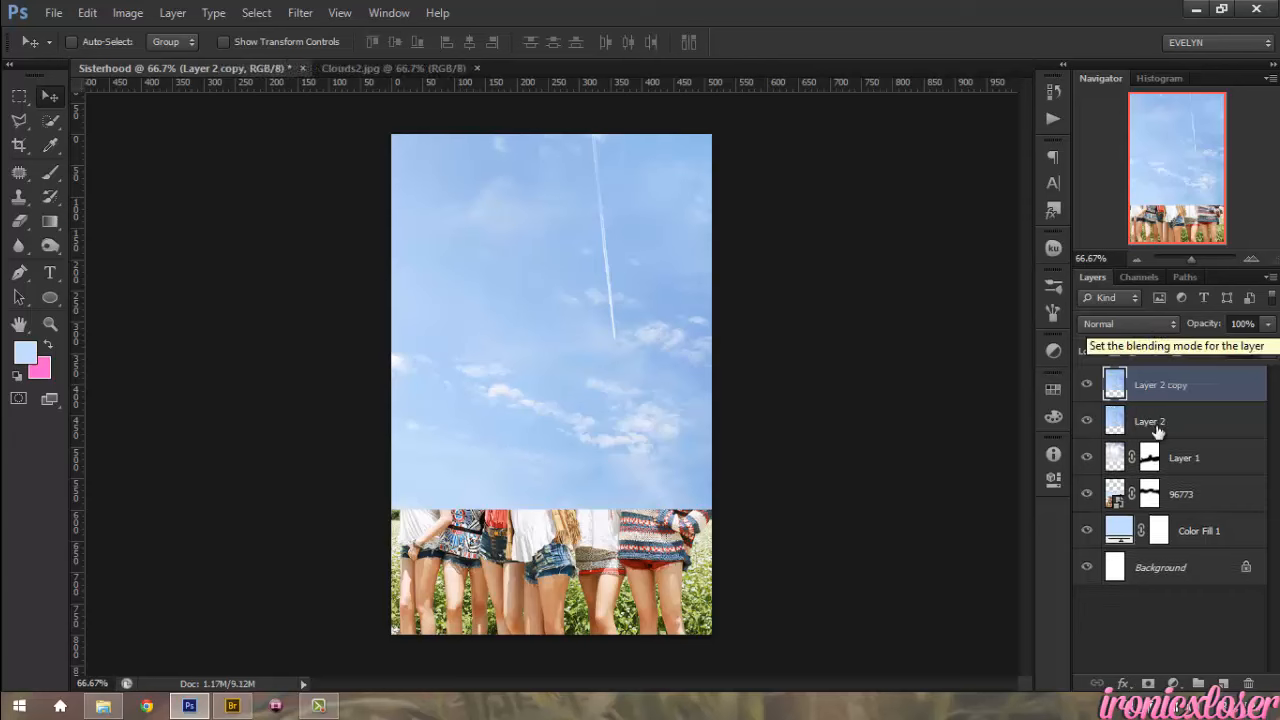
- Set Layer 2 copy to the Multiply blend mode at 14% opacity
click(1120, 325)
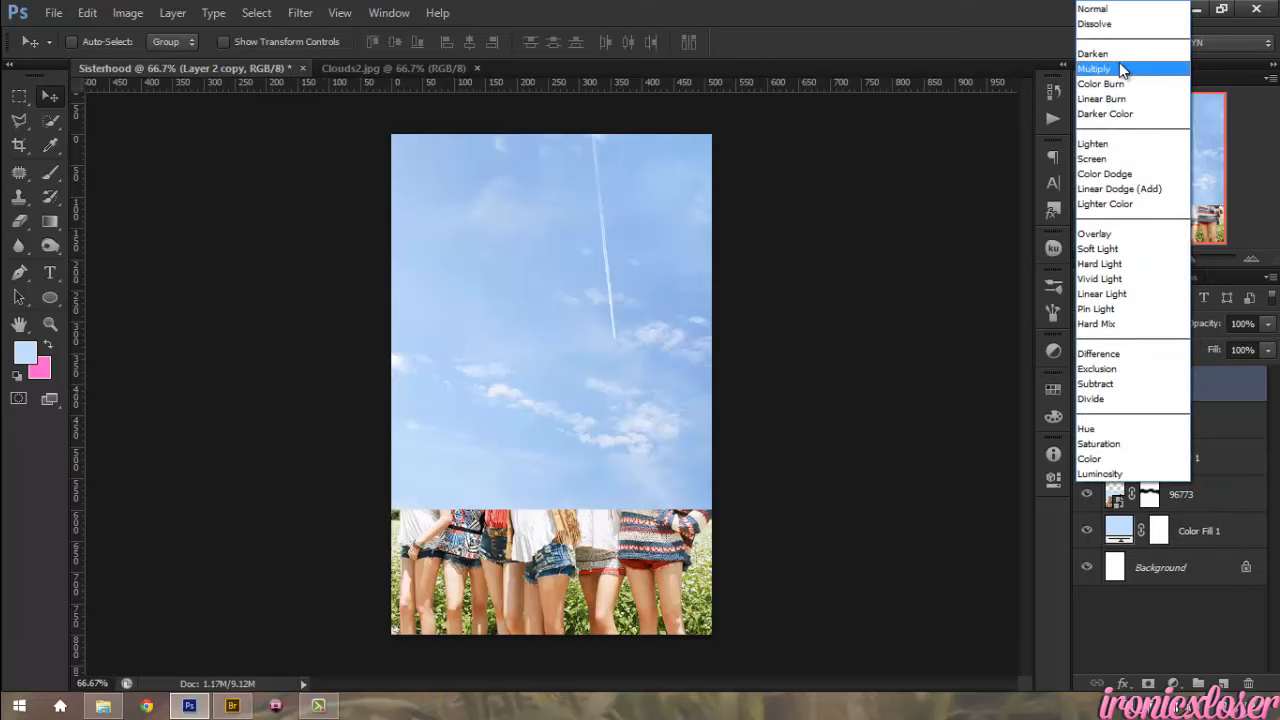
click(1119, 64)
click(1268, 324)
drag(1185, 349, 1187, 347)
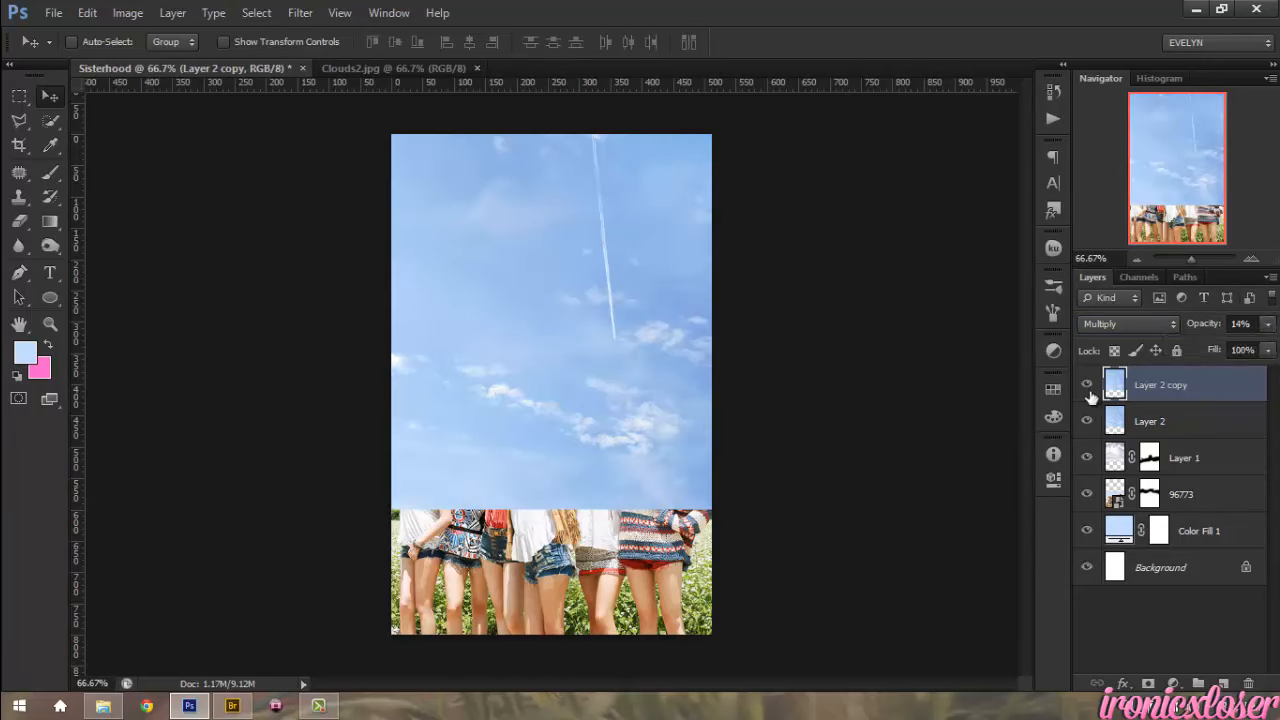
- Hide Layer 2 copy, set Layer 2 to the Lighten blend mode and shift its clouds slightly upward
click(1150, 421)
click(1113, 324)
click(1090, 146)
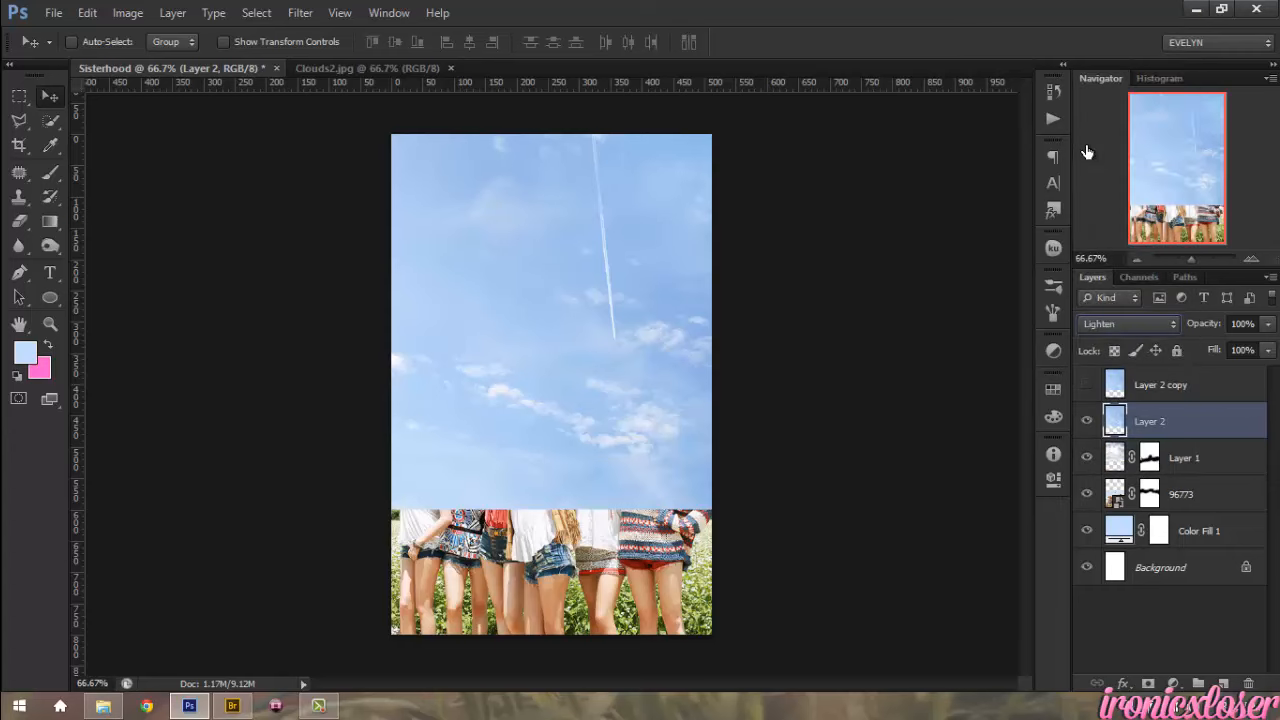
shift+click(1150, 385)
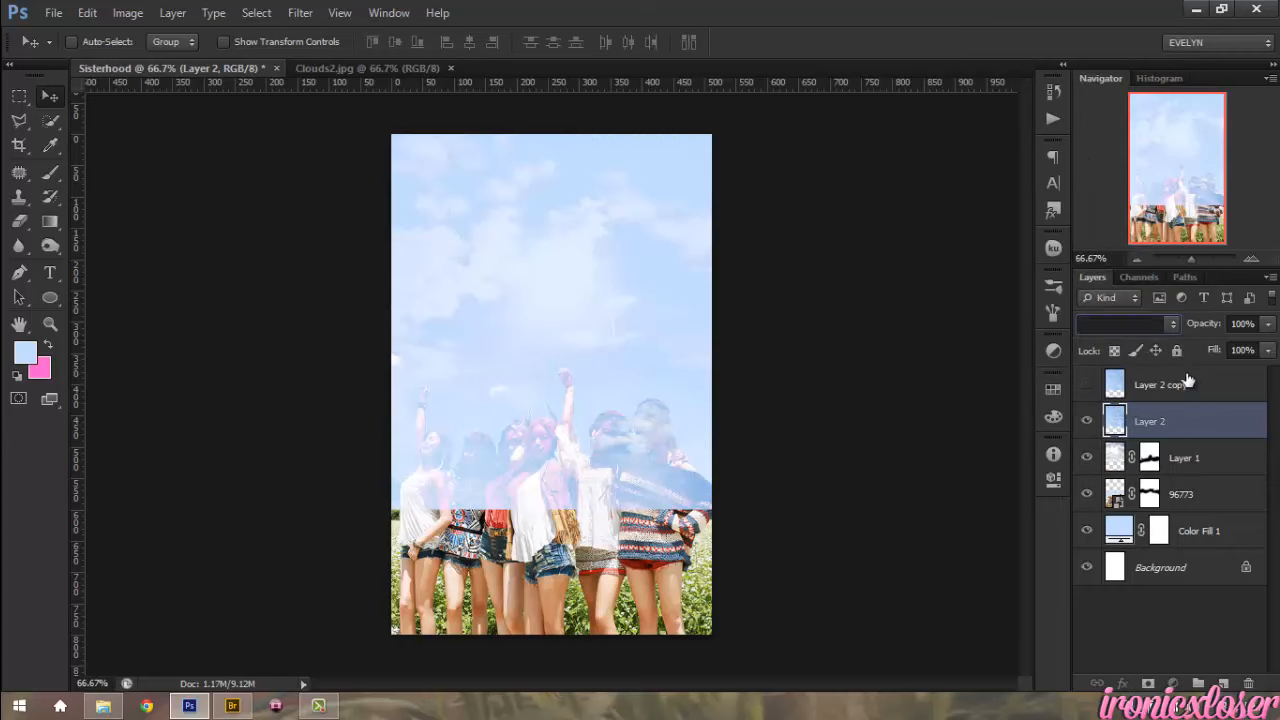
drag(634, 300, 646, 270)
- Add a layer mask to Layer 2 and paint the clouds off the women with a 208 px black brush
click(1113, 424)
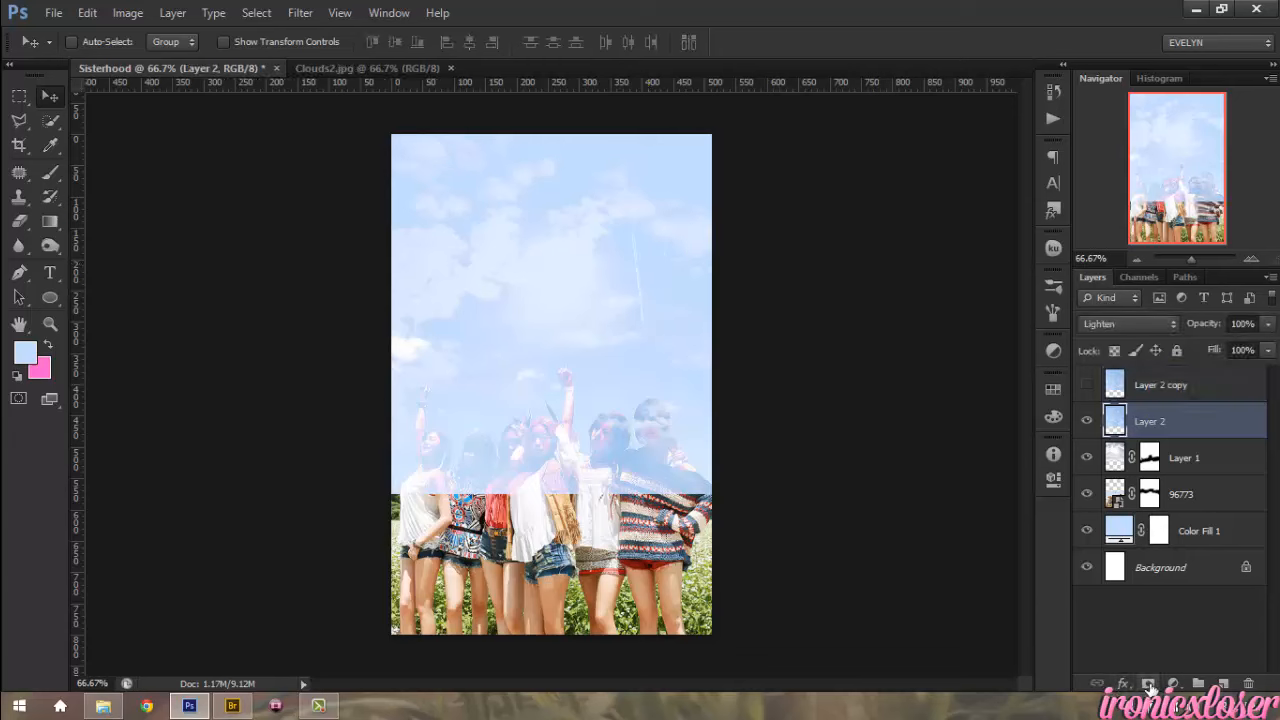
click(1148, 684)
click(50, 172)
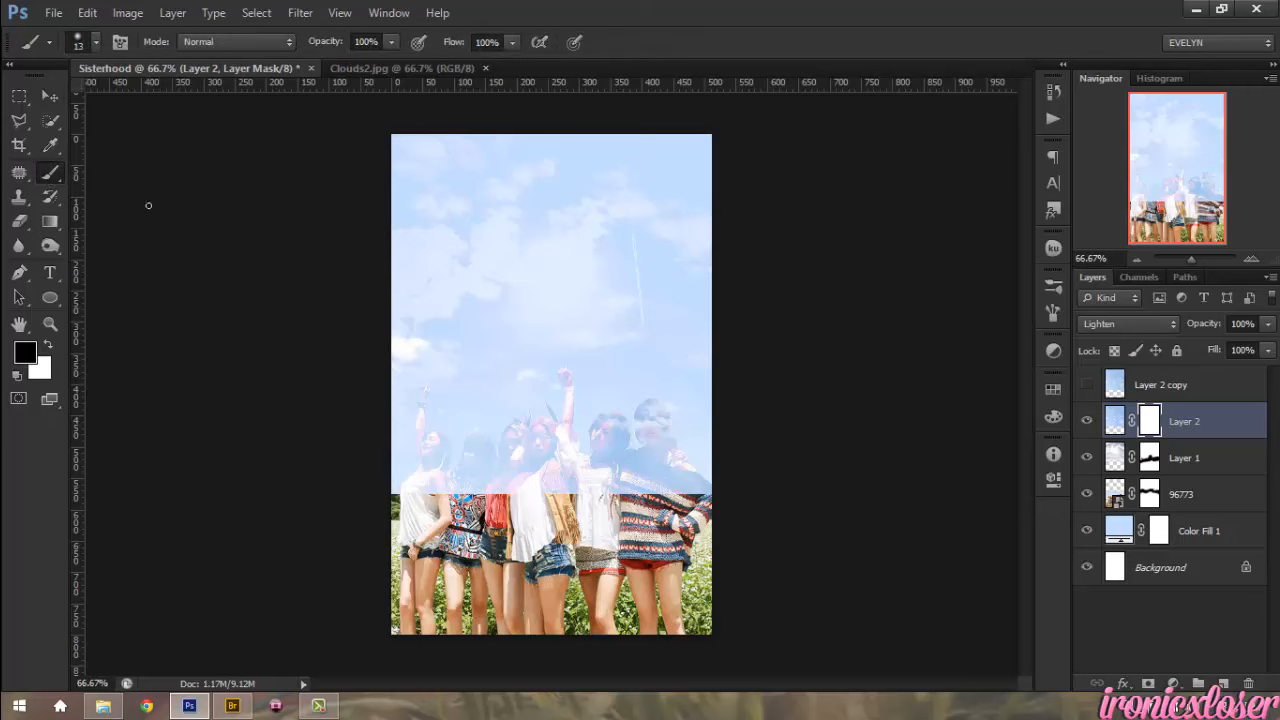
mouse_move(587, 429)
mouse_down()
mouse_move(640, 441)
mouse_move(702, 488)
mouse_move(690, 471)
mouse_move(589, 450)
mouse_move(619, 449)
mouse_move(563, 469)
mouse_move(533, 457)
mouse_move(429, 464)
mouse_move(442, 481)
mouse_move(425, 472)
mouse_move(422, 430)
mouse_move(528, 440)
mouse_move(557, 397)
mouse_move(543, 380)
mouse_move(498, 446)
mouse_move(587, 449)
mouse_move(495, 481)
mouse_move(473, 450)
mouse_up()
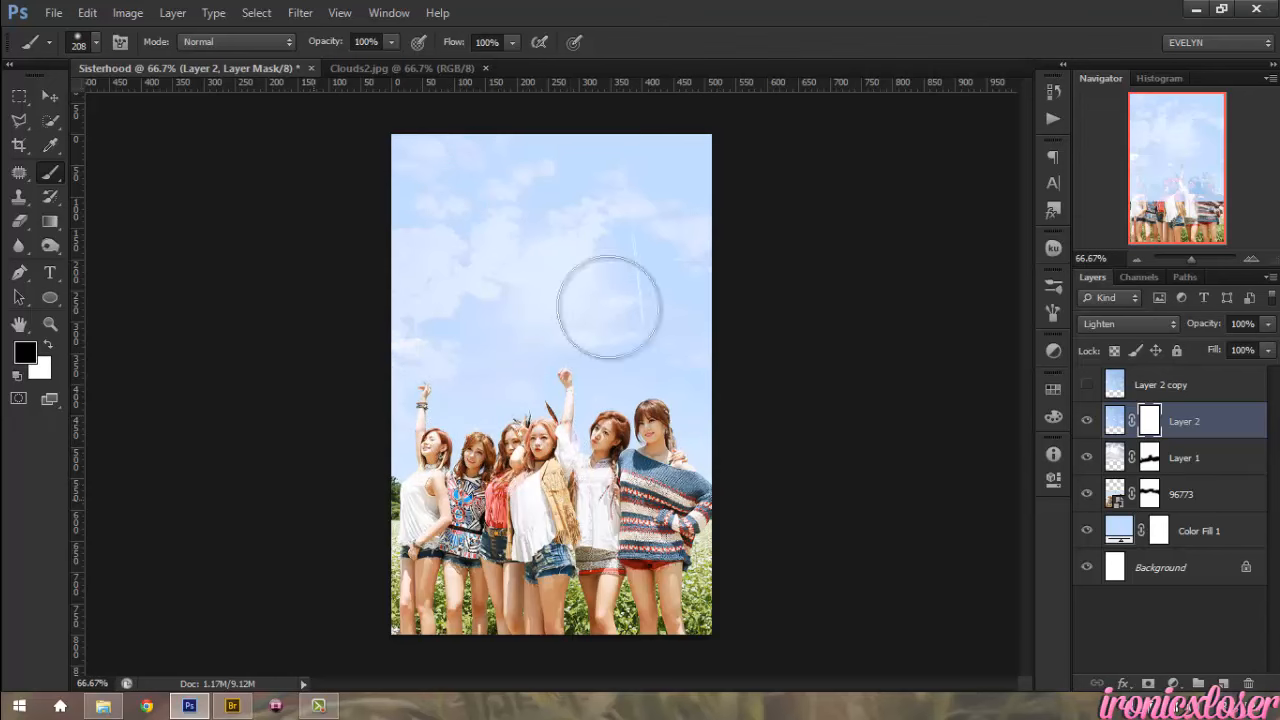
- Show Layer 2 copy with a duplicate of Layer 2's mask, and extend the black on both masks into the sky with the 208 px brush
click(1087, 386)
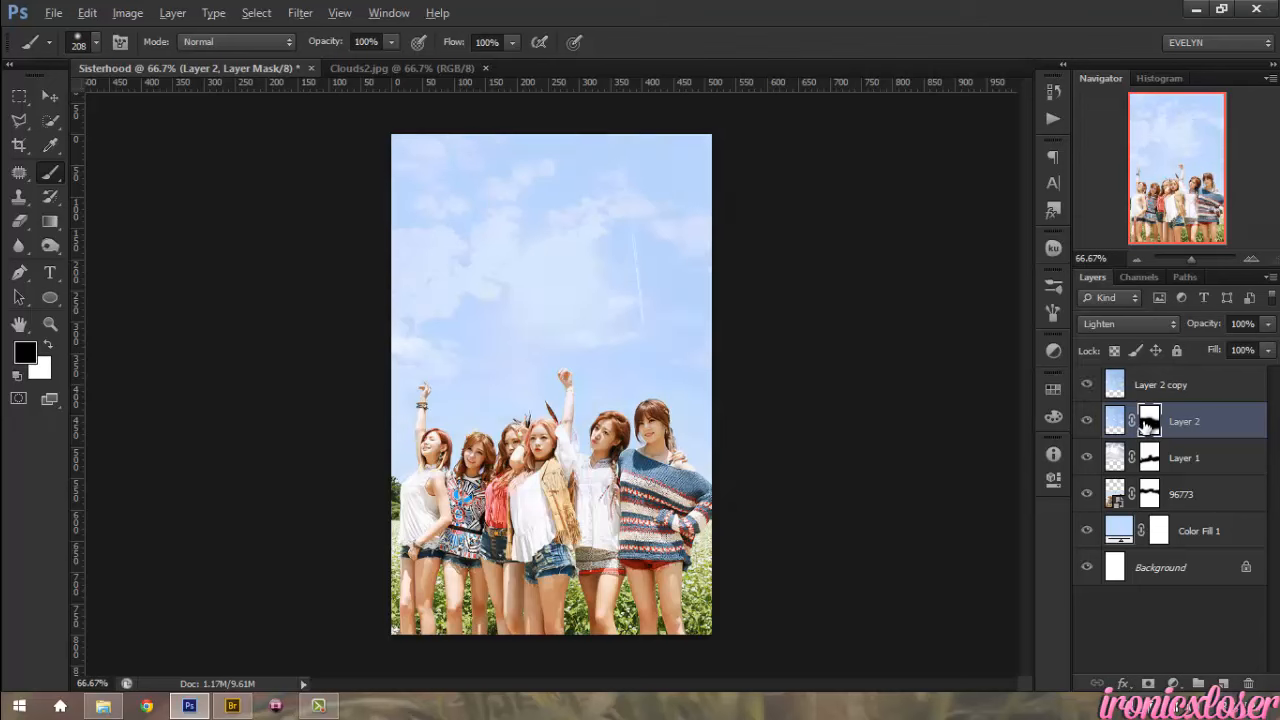
drag(1147, 424, 1149, 393)
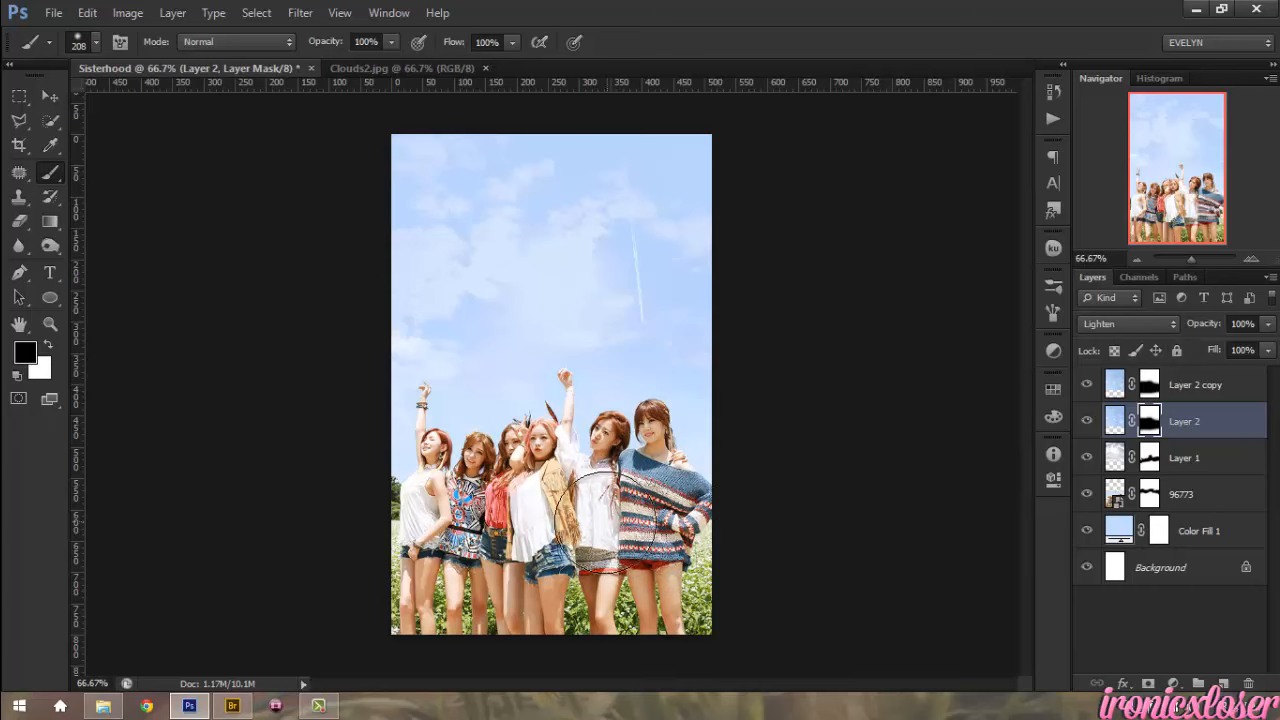
click(1149, 384)
mouse_move(506, 317)
mouse_down()
mouse_move(497, 446)
mouse_move(540, 335)
mouse_up()
key(alt+bracketleft)
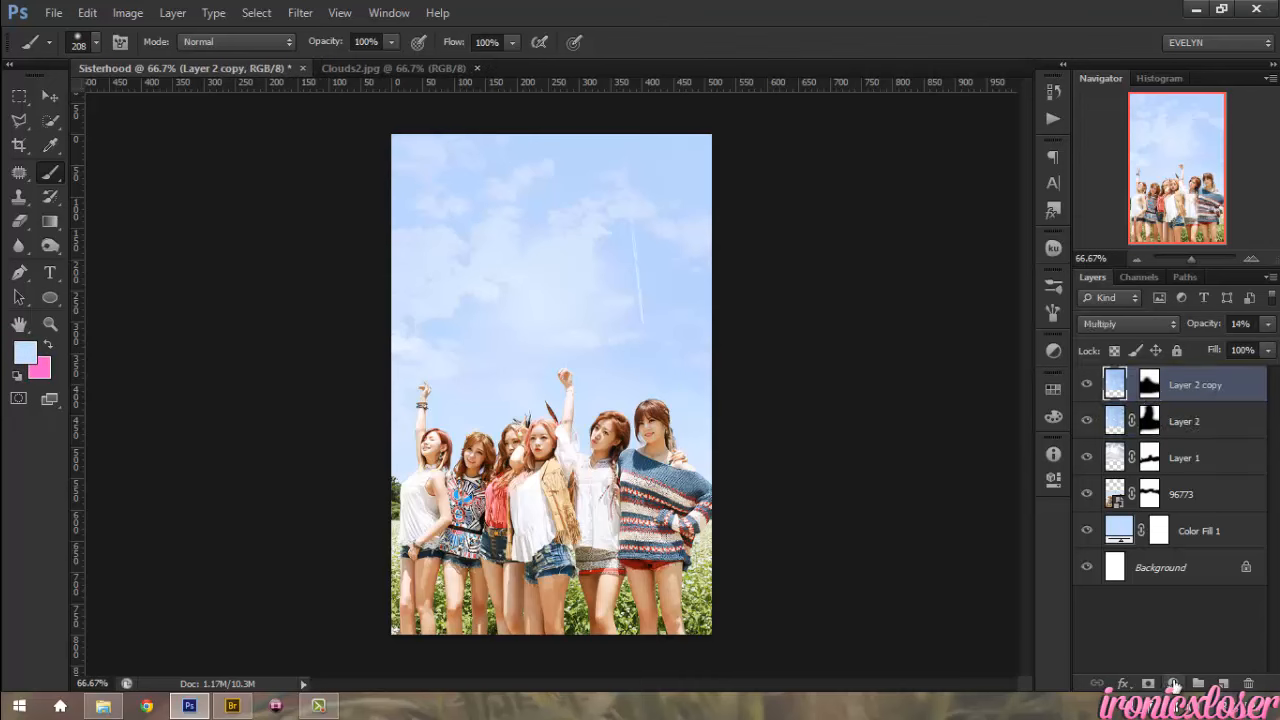
- Add a pattern fill layer above Layer 2 copy using the white speckled grunge pattern at 100% scale
click(1174, 684)
key(Escape)
click(1174, 684)
click(1126, 324)
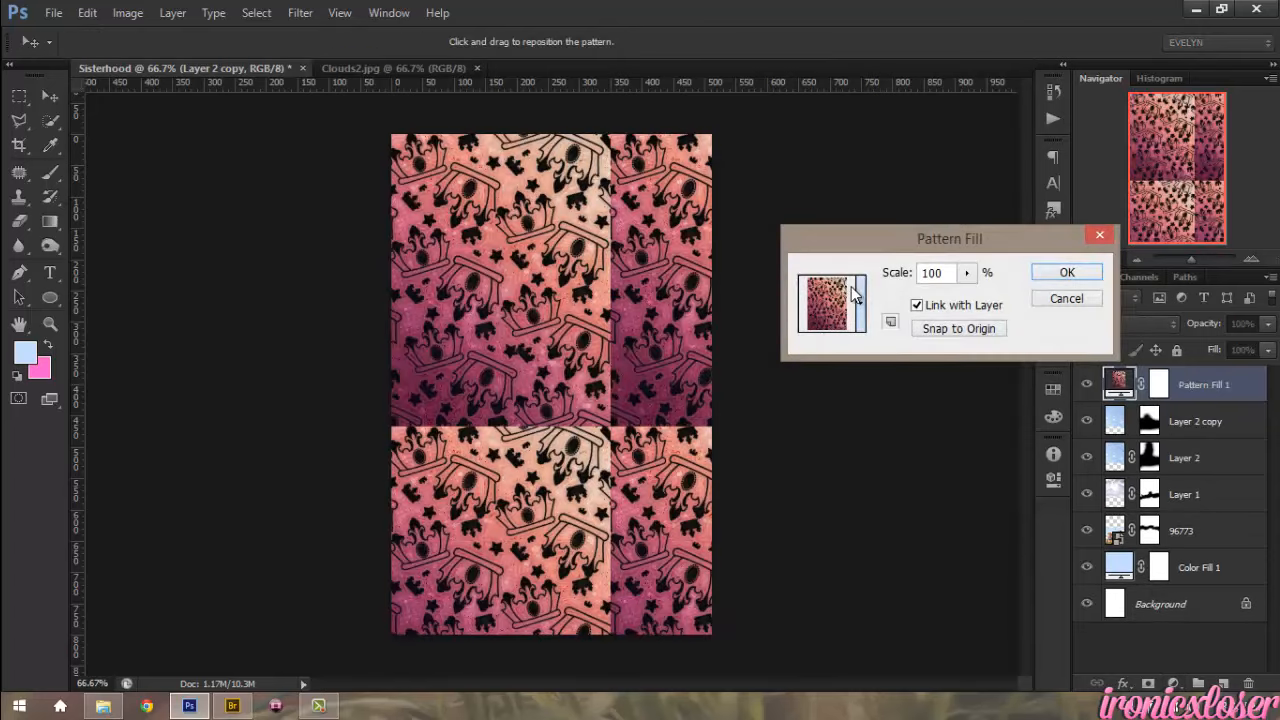
click(857, 293)
click(907, 390)
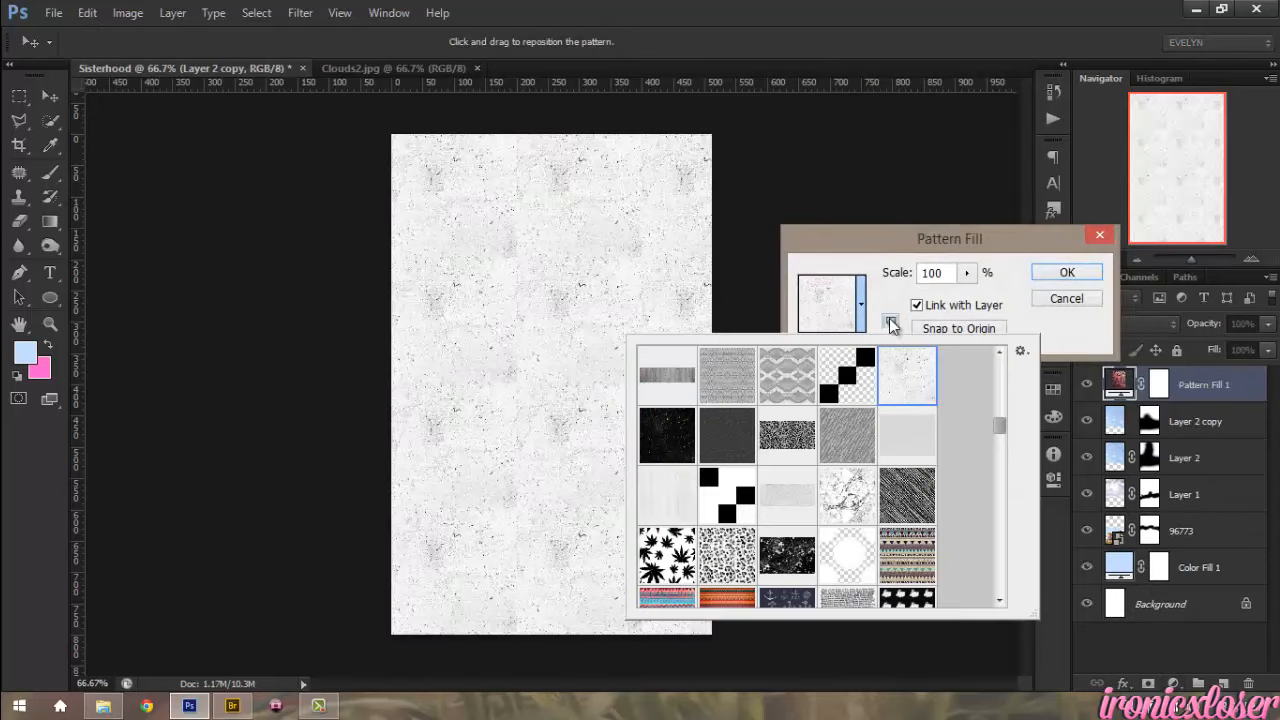
click(884, 265)
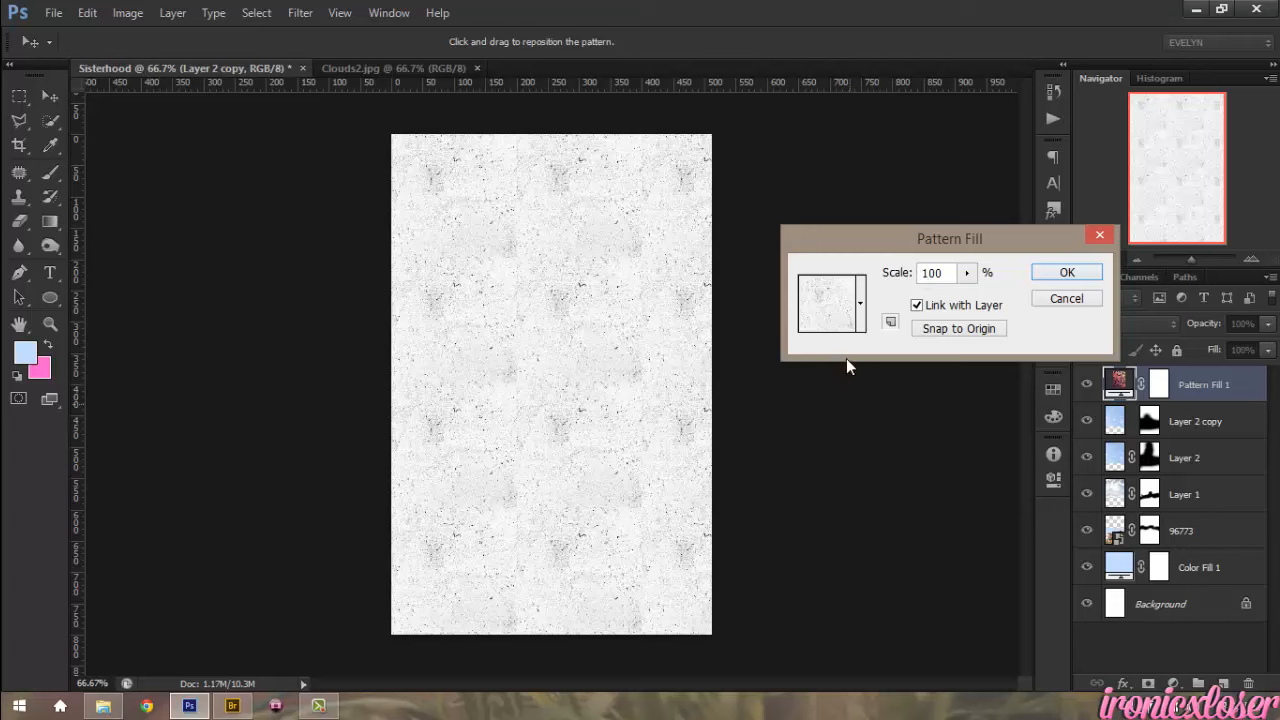
- Try to save the speckled grunge pattern as a new preset and reopen the pattern choices
click(891, 325)
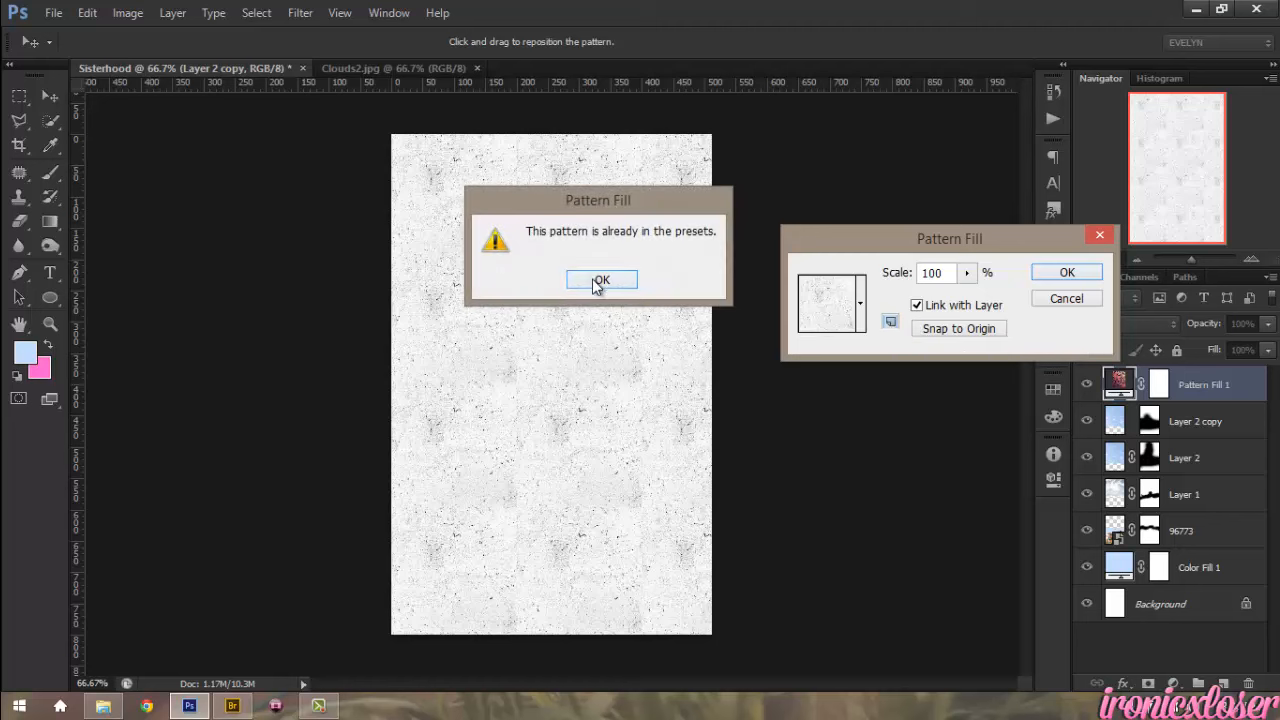
click(599, 281)
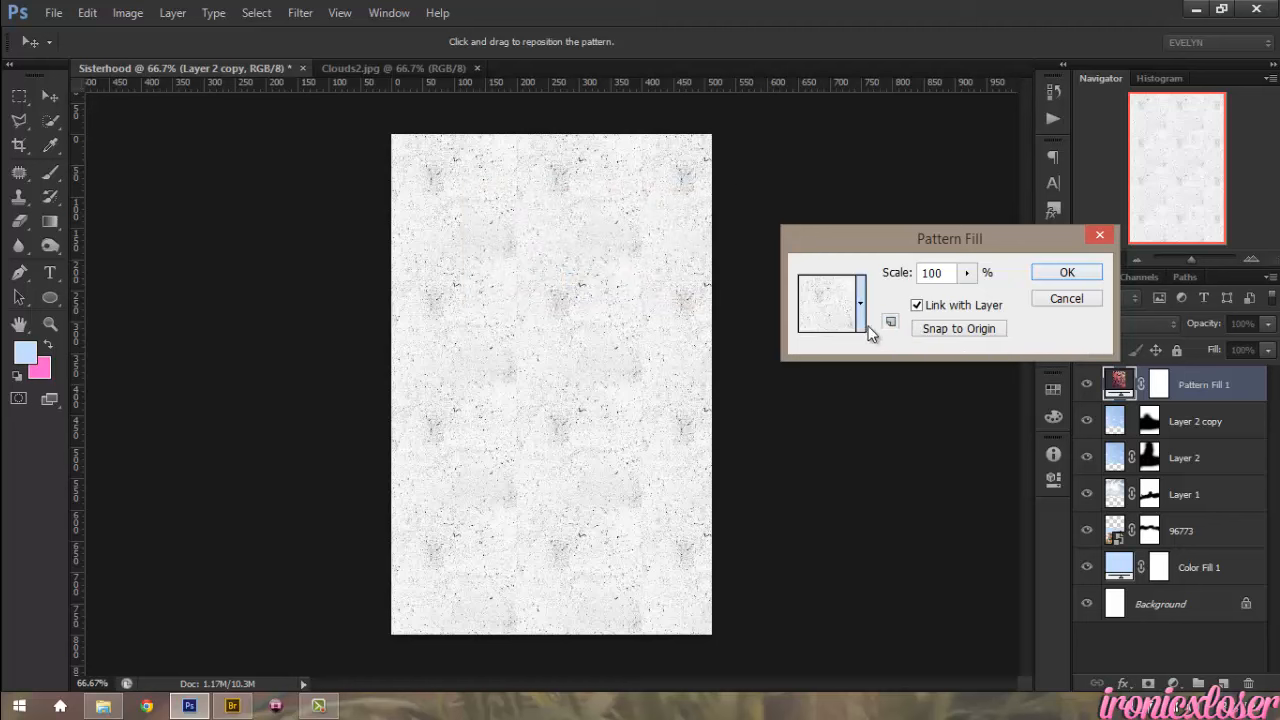
click(858, 305)
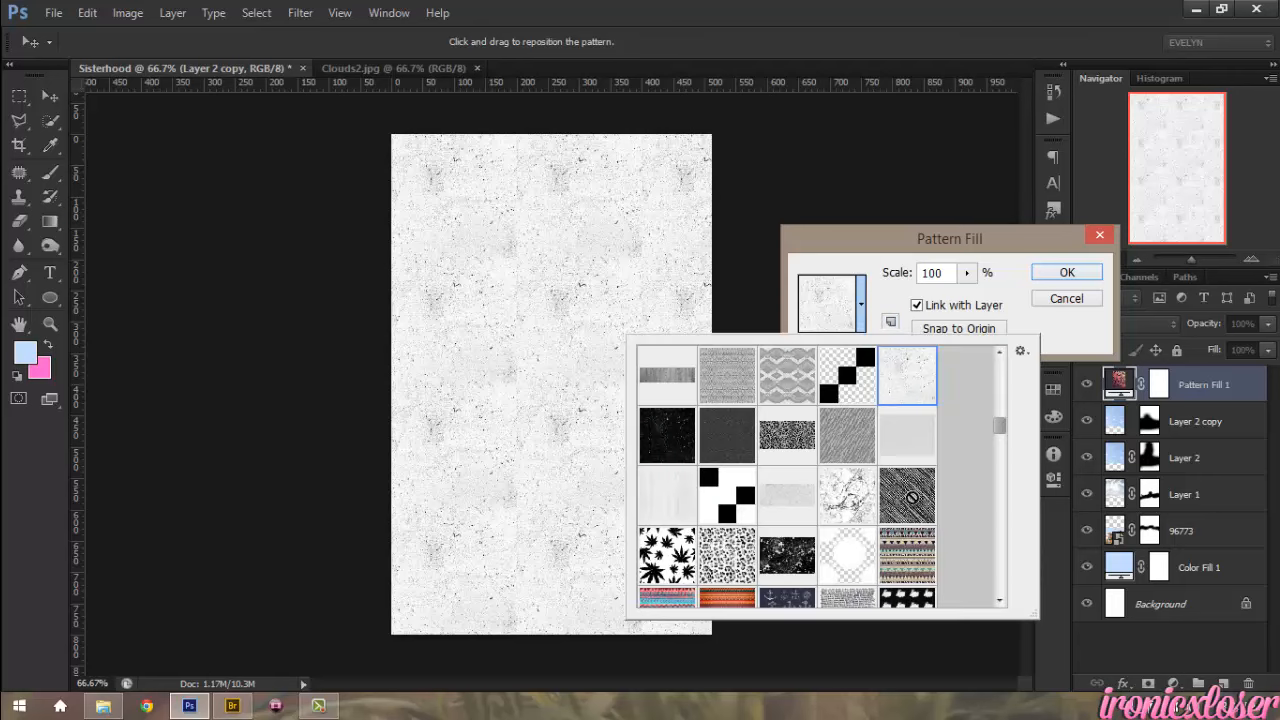
- Accept the pattern fill and set Pattern Fill 1's blend mode to Color Burn
click(1090, 273)
click(1088, 272)
key(b)
click(1140, 323)
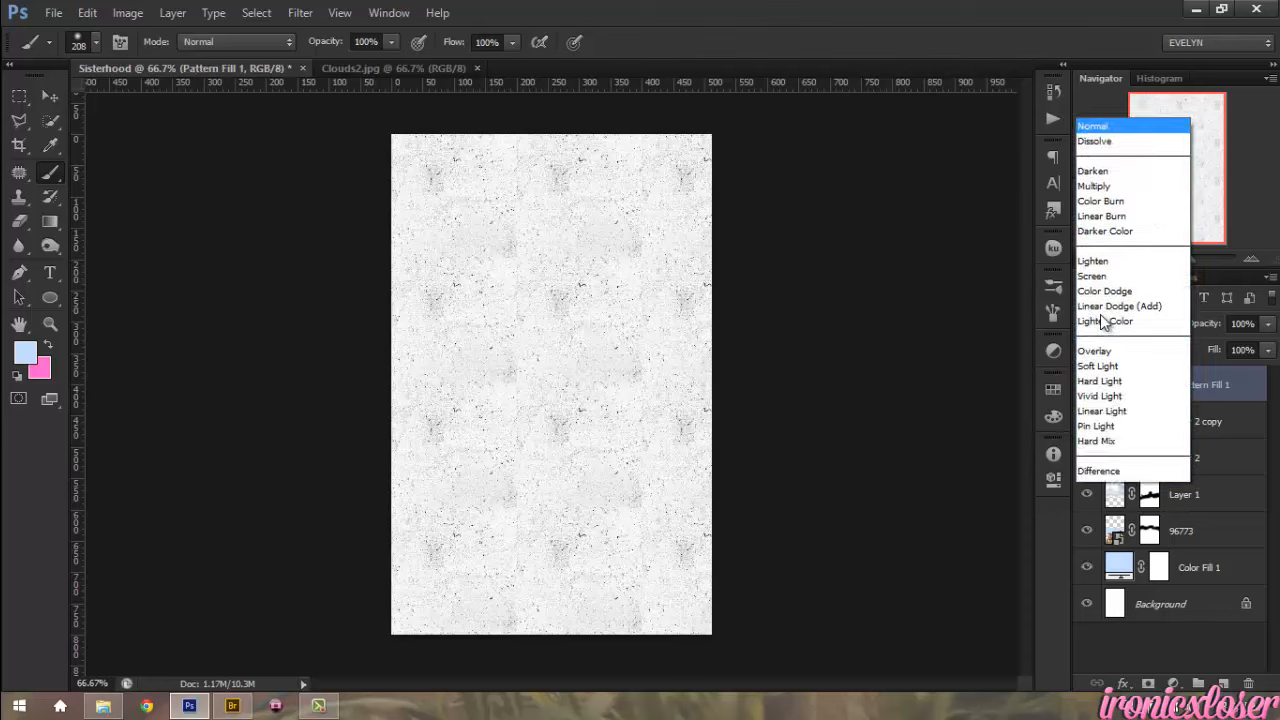
click(1100, 84)
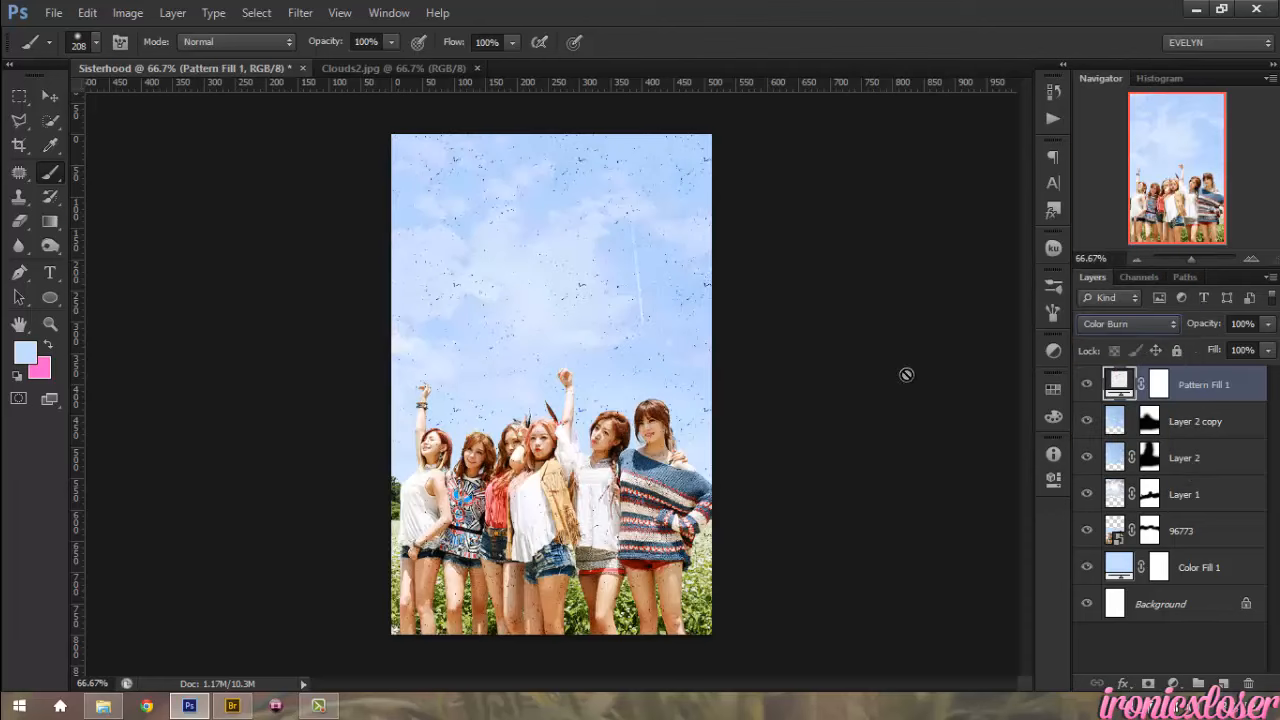
- Paint Pattern Fill 1's mask over the women with a 361 px black brush at 49% opacity to fade the speckles
click(1158, 386)
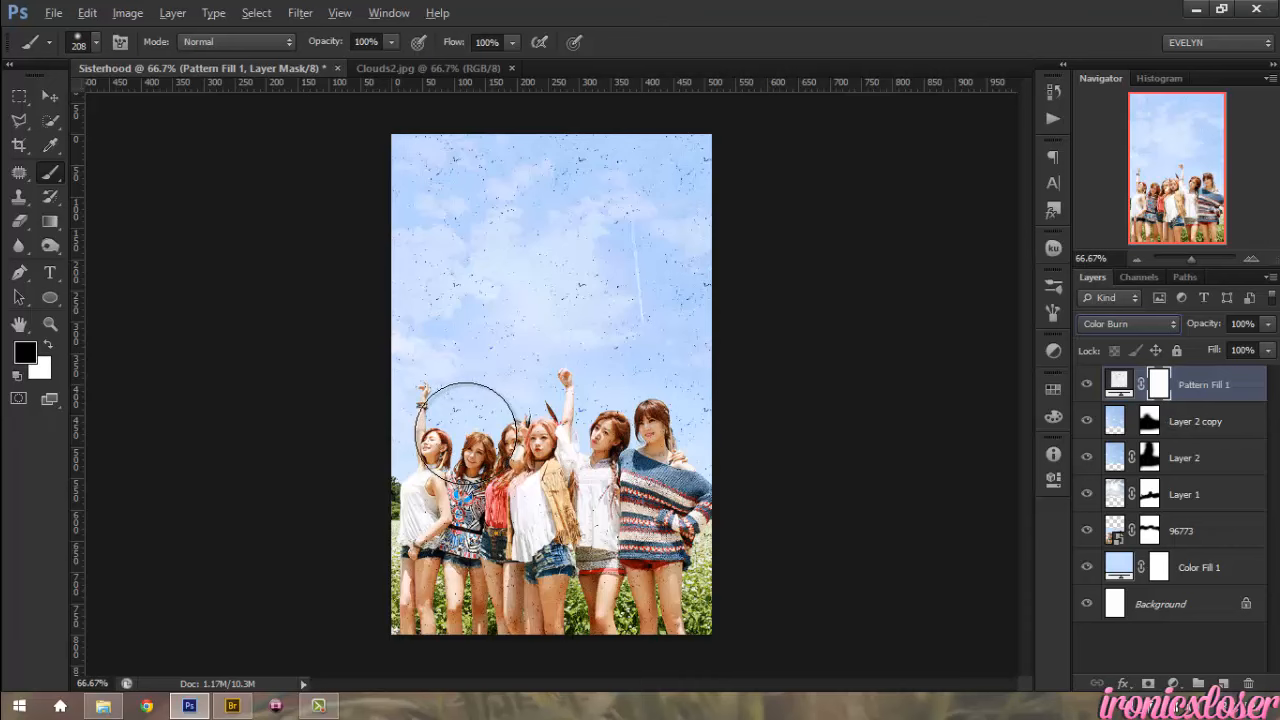
mouse_move(466, 433)
mouse_down()
mouse_move(513, 441)
mouse_move(340, 188)
mouse_up()
drag(329, 51, 278, 62)
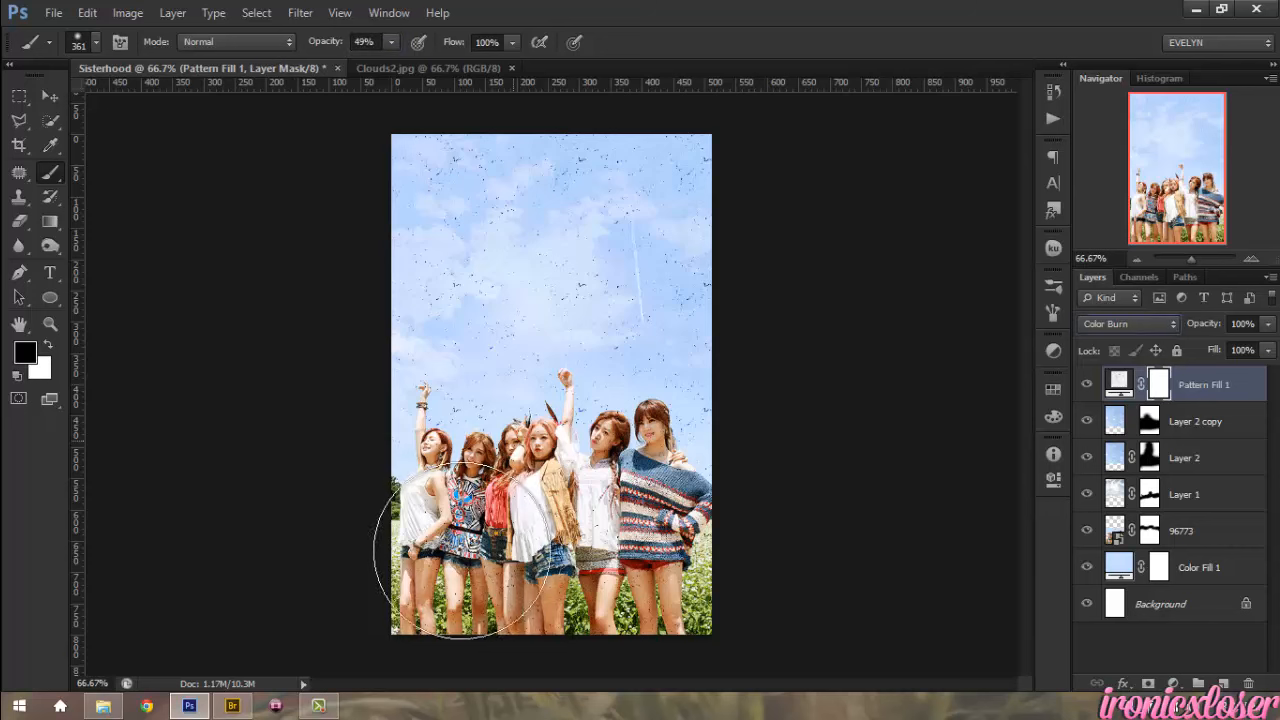
mouse_move(464, 560)
mouse_down()
mouse_move(664, 477)
mouse_move(564, 456)
mouse_move(523, 496)
mouse_move(459, 504)
mouse_move(470, 521)
mouse_move(427, 597)
mouse_move(483, 545)
mouse_move(662, 545)
mouse_move(689, 518)
mouse_move(584, 447)
mouse_move(515, 471)
mouse_move(510, 424)
mouse_move(660, 488)
mouse_move(628, 603)
mouse_up()
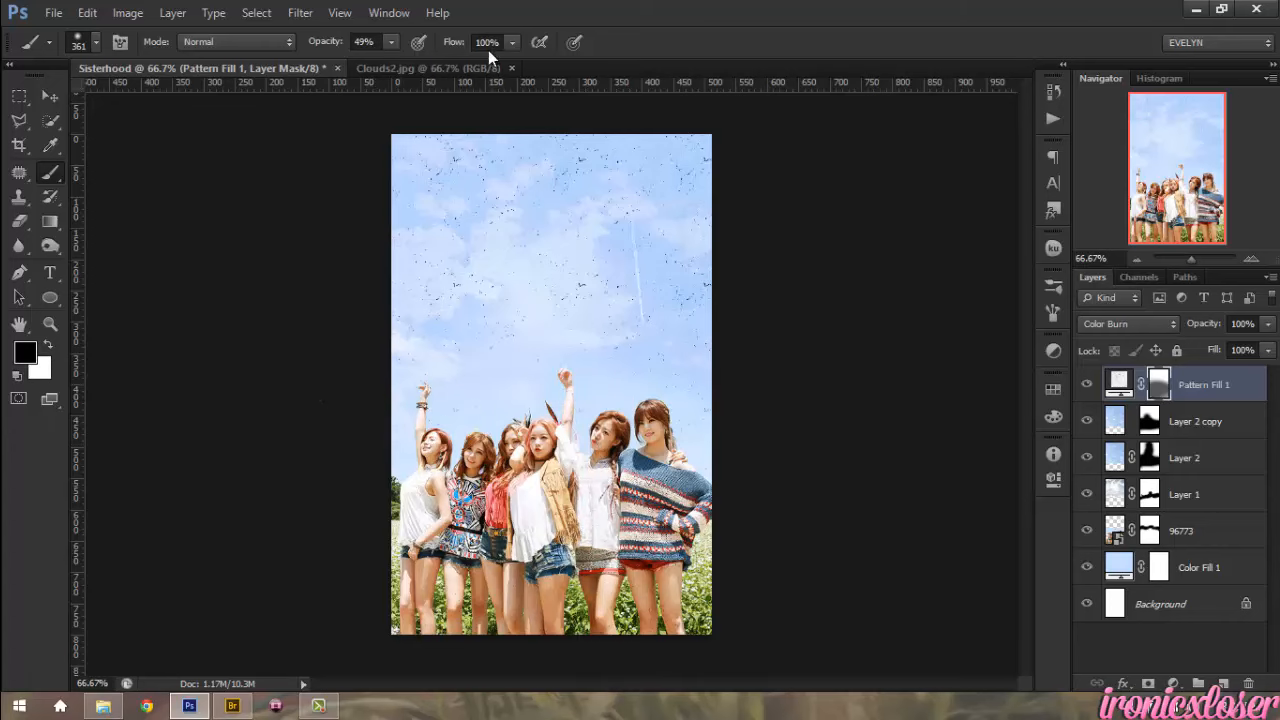
- Close Clouds2.jpg and open exotivitypsd#001 from the Sisterhood folder
click(512, 68)
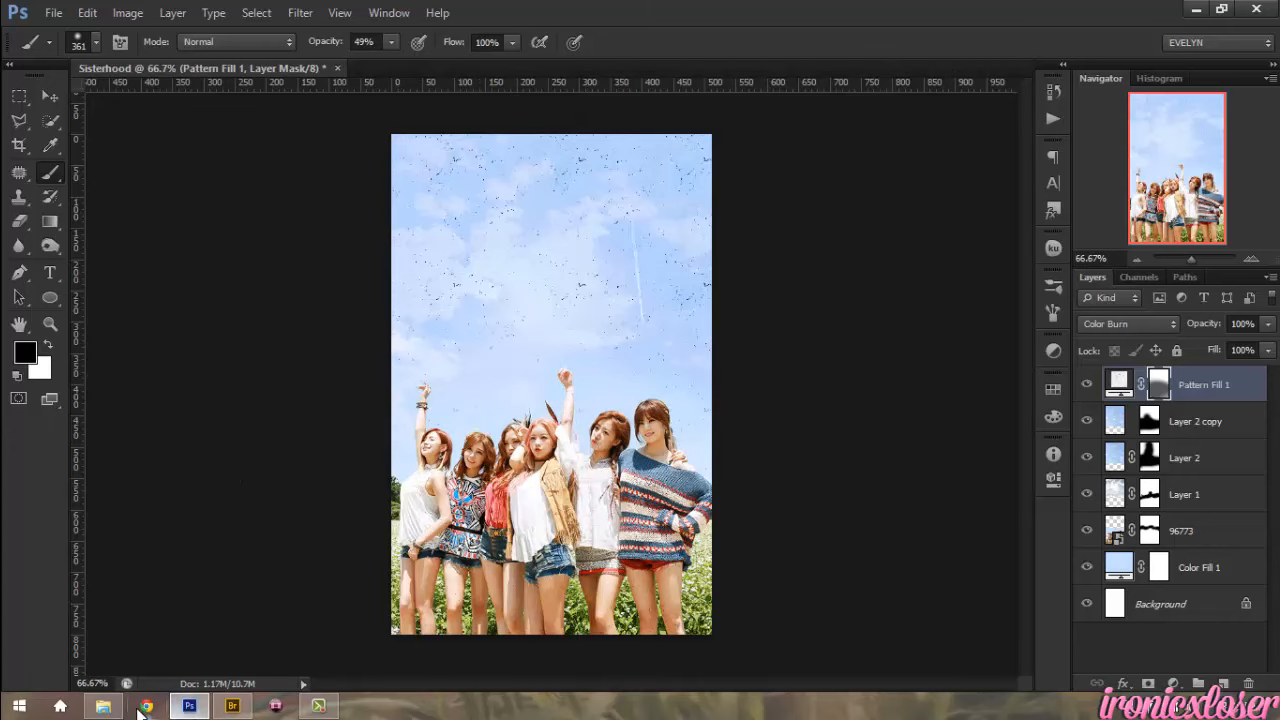
click(107, 708)
click(1189, 260)
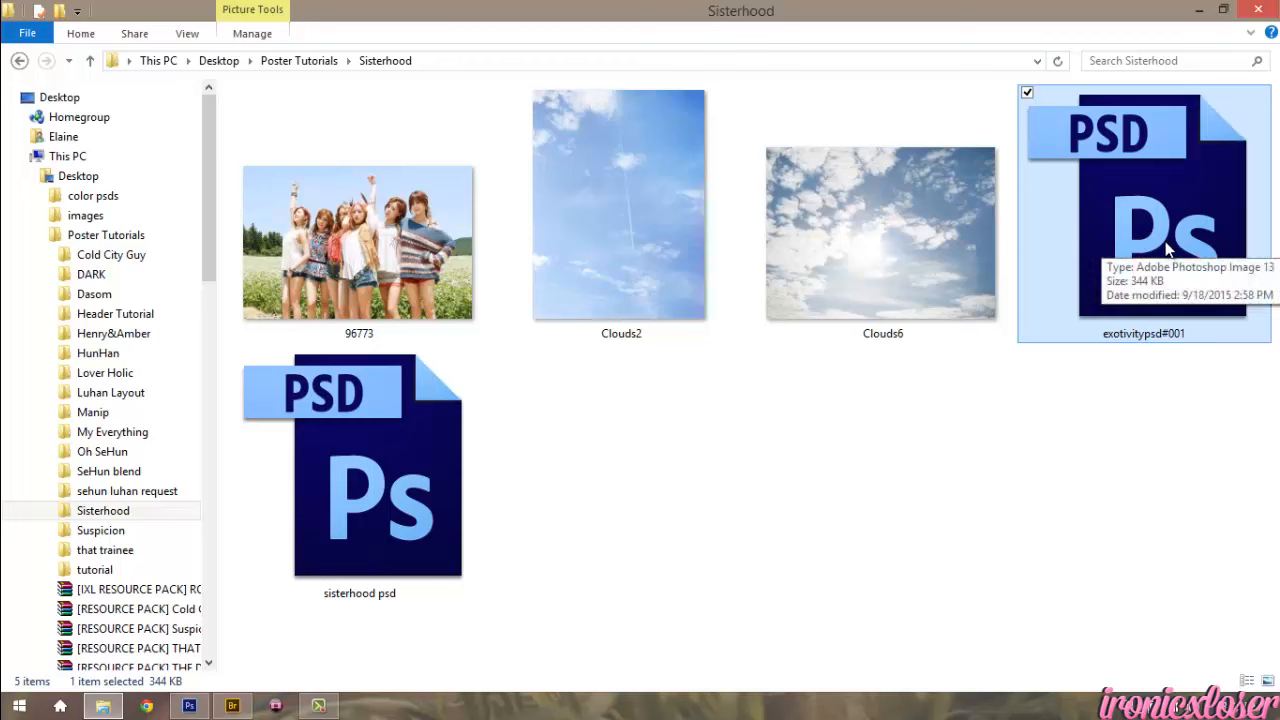
double_click(1165, 248)
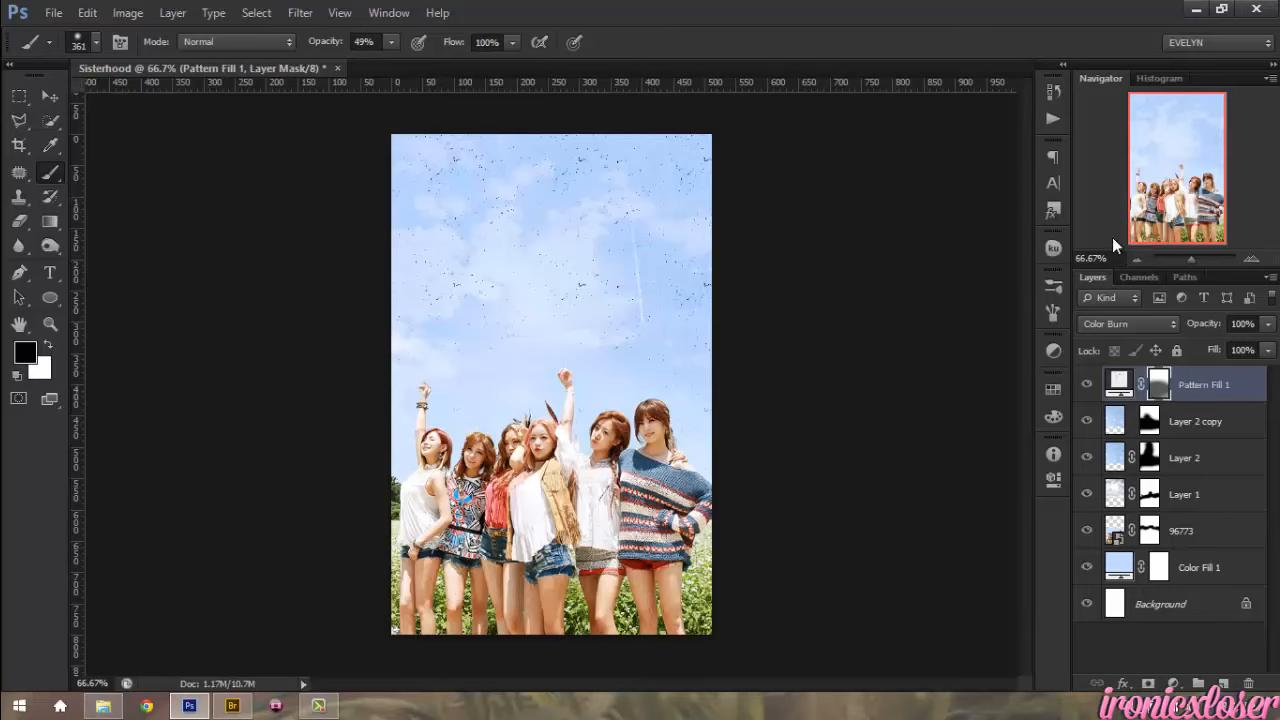
- Copy the EXOTVITY|TUMBLR coloring group into the Sisterhood poster above Pattern Fill 1
click(41, 92)
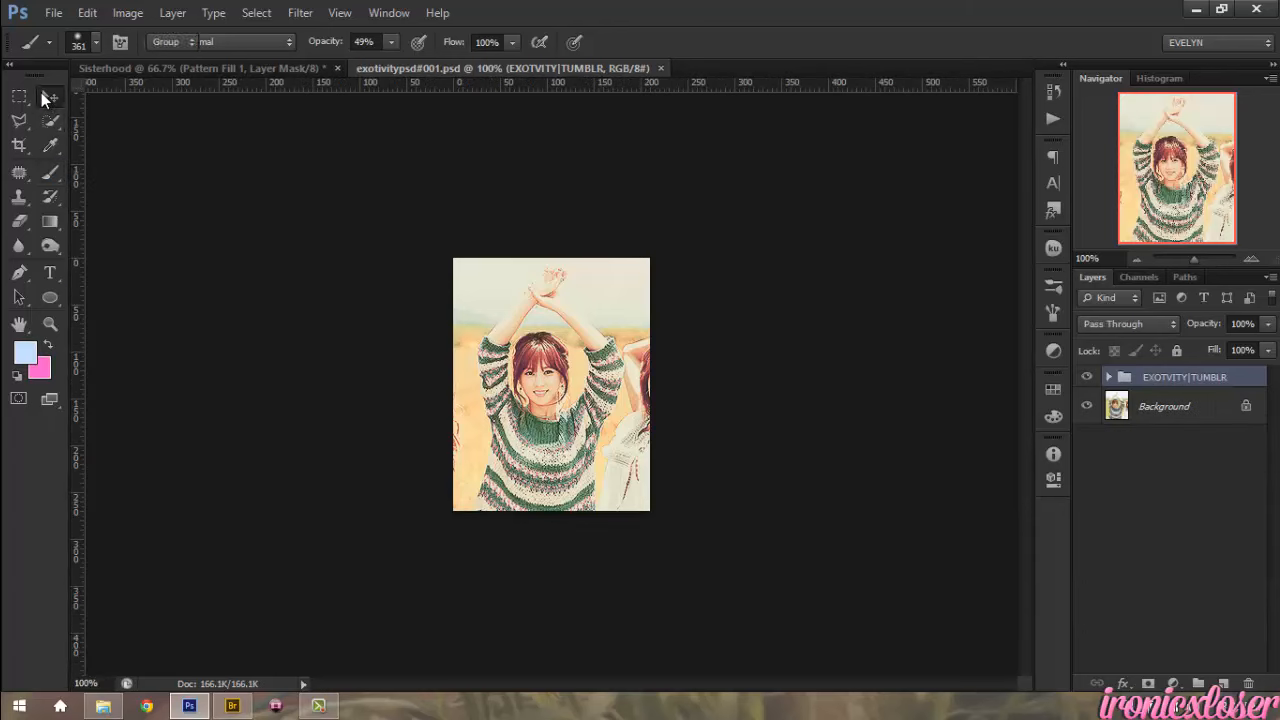
click(41, 92)
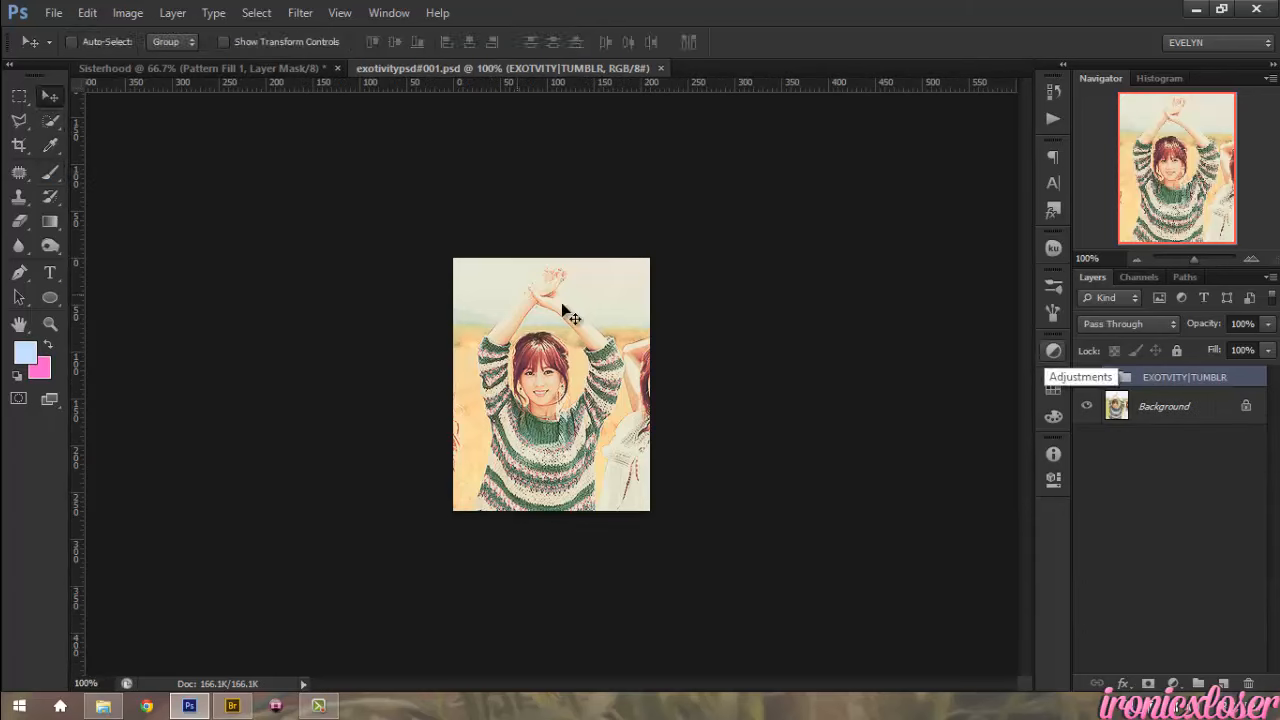
click(191, 70)
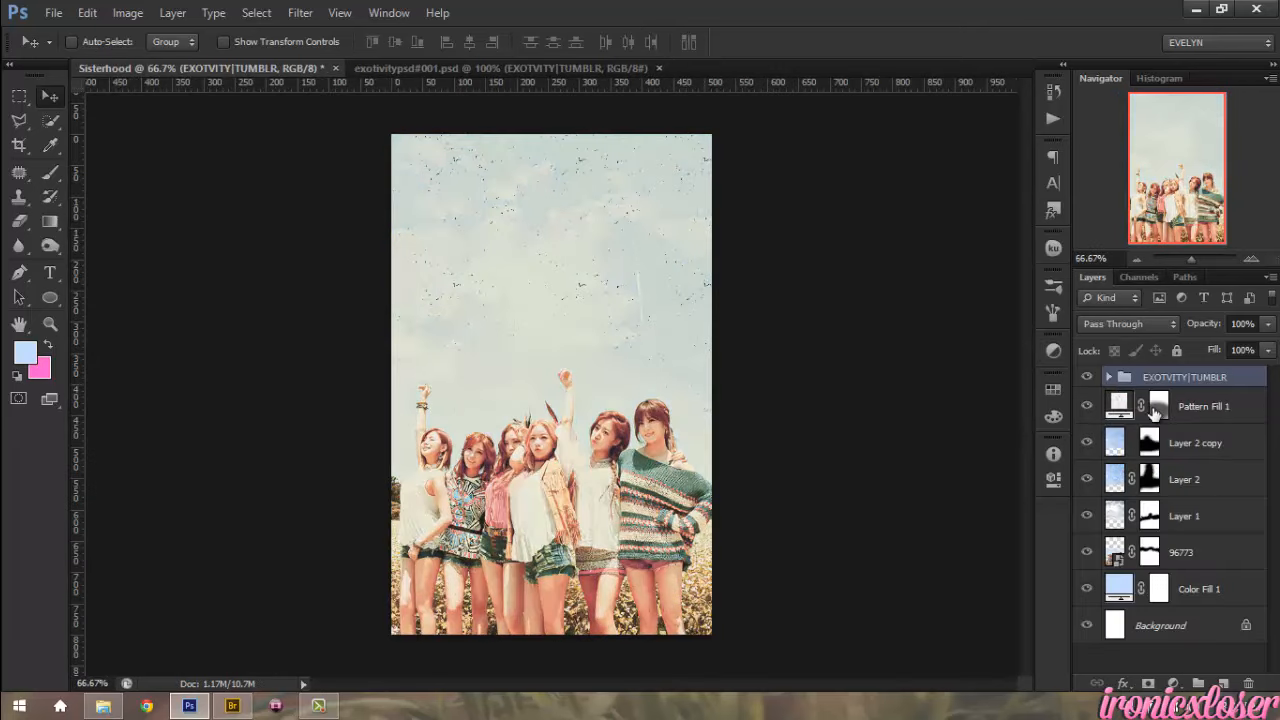
- Paint white on Pattern Fill 1's mask with the 361 px brush at 49% opacity to restore speckles around the women
click(1160, 405)
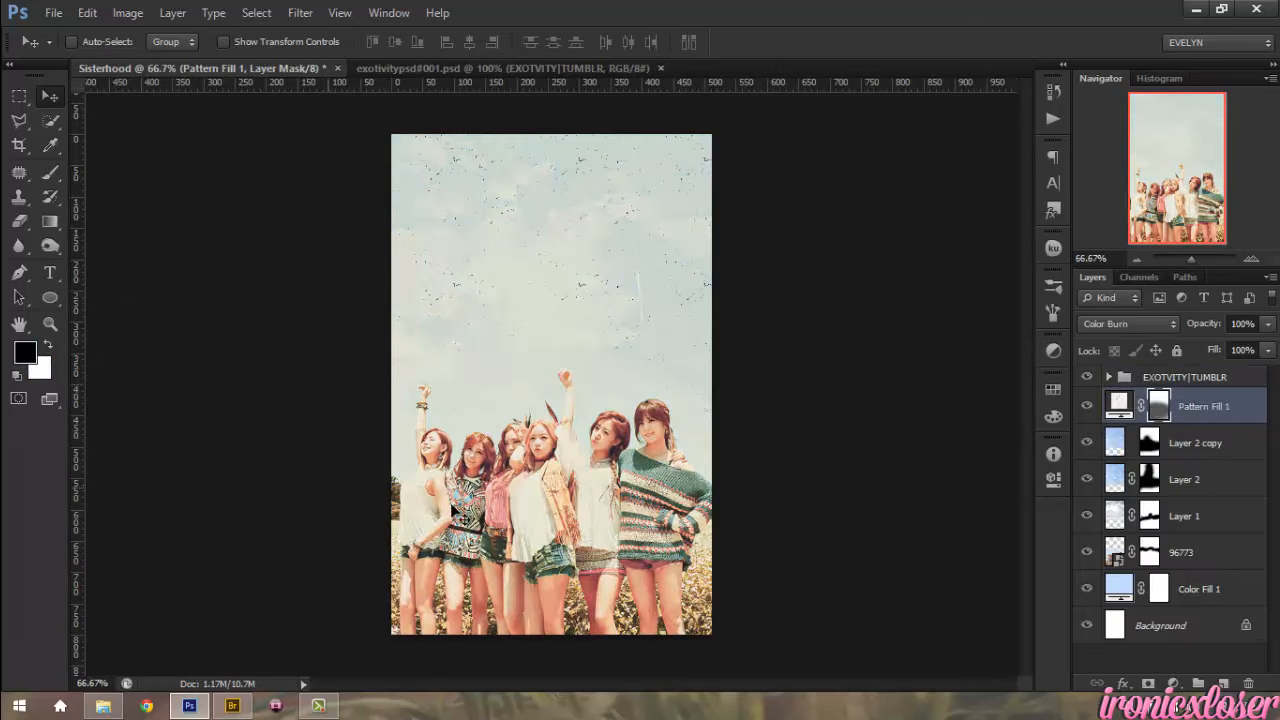
click(48, 174)
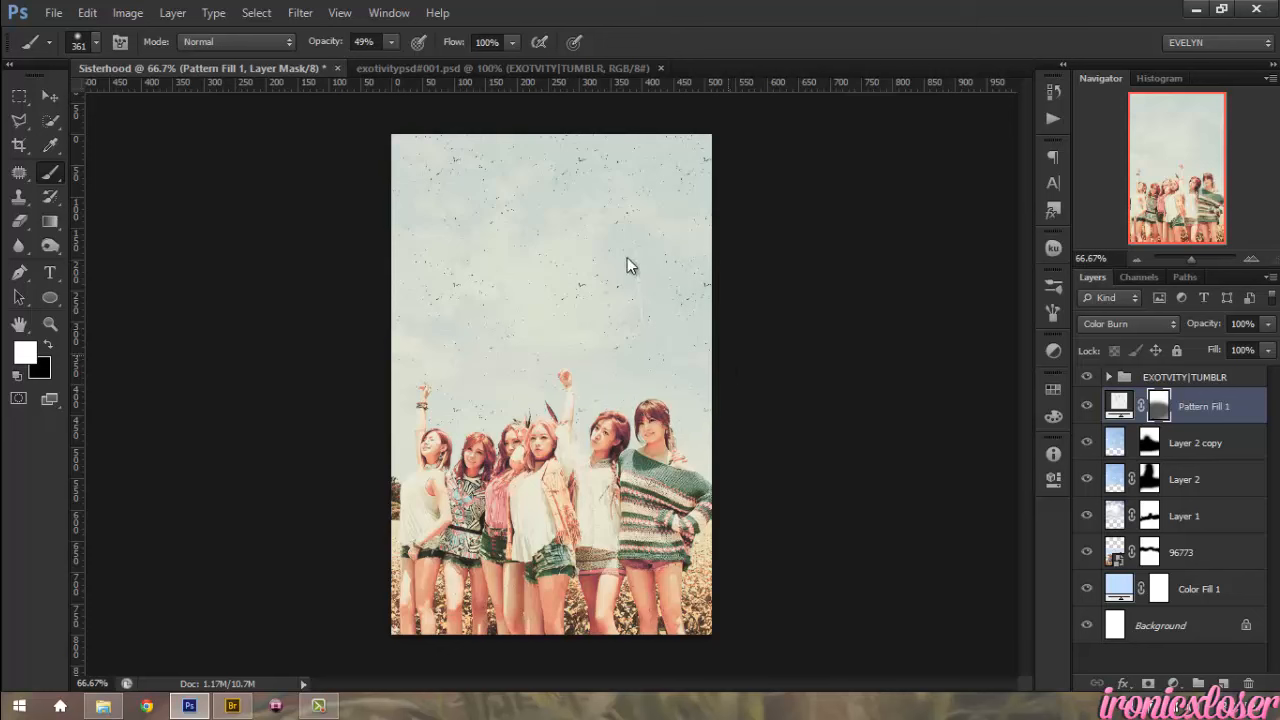
- Paint black on Pattern Fill 1's mask with a 46 px brush at 49% opacity to fade the speckles over the women's faces
click(49, 326)
click(437, 469)
click(439, 478)
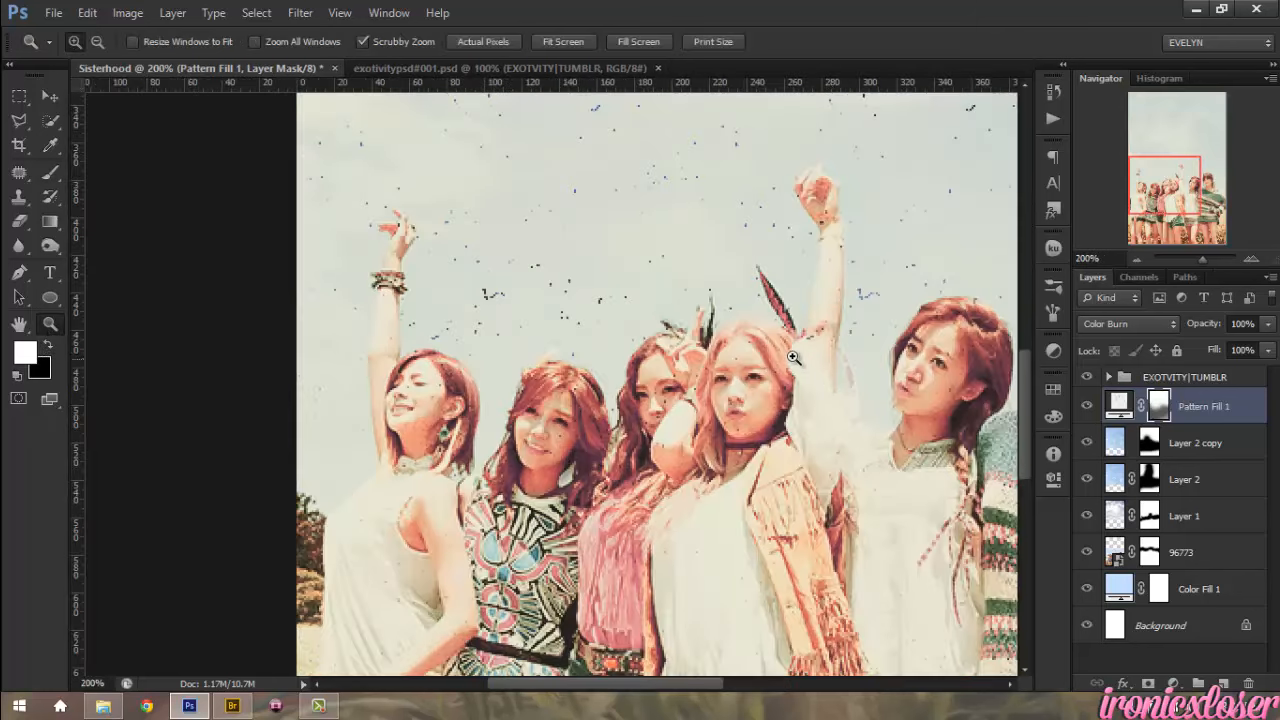
key(alt)
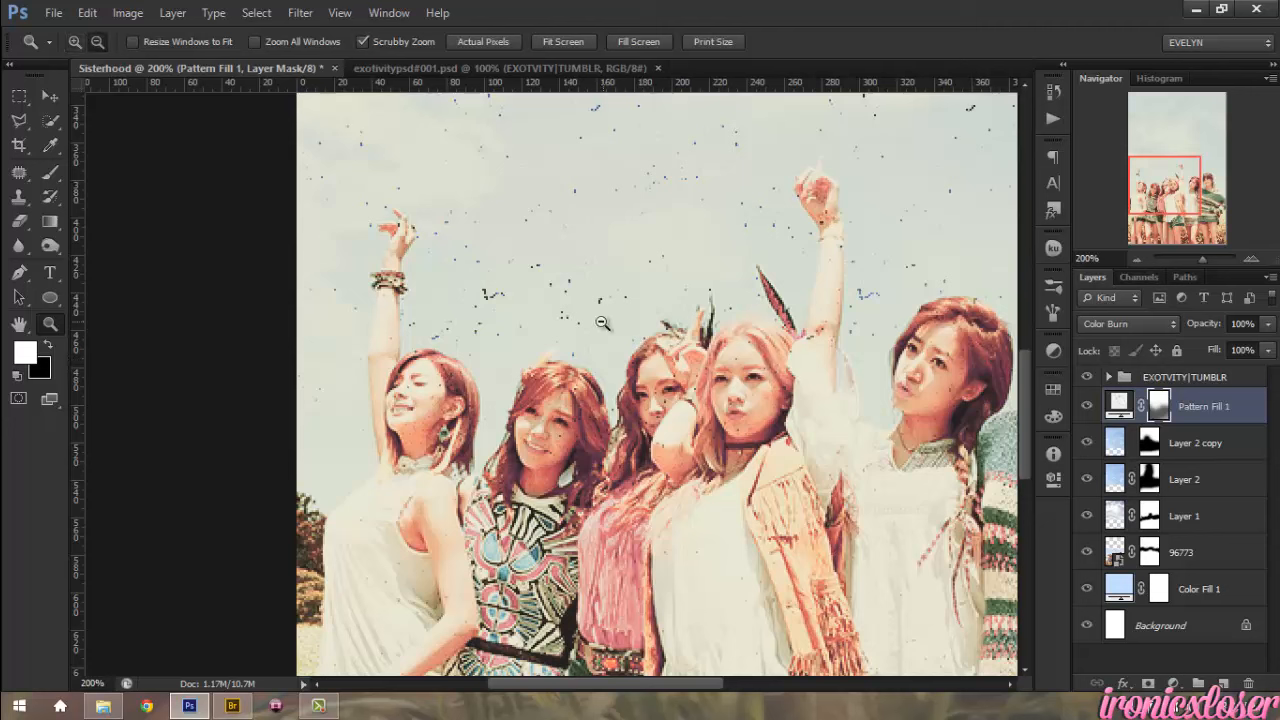
click(50, 172)
mouse_move(953, 296)
mouse_down()
mouse_move(779, 325)
mouse_move(655, 376)
mouse_up()
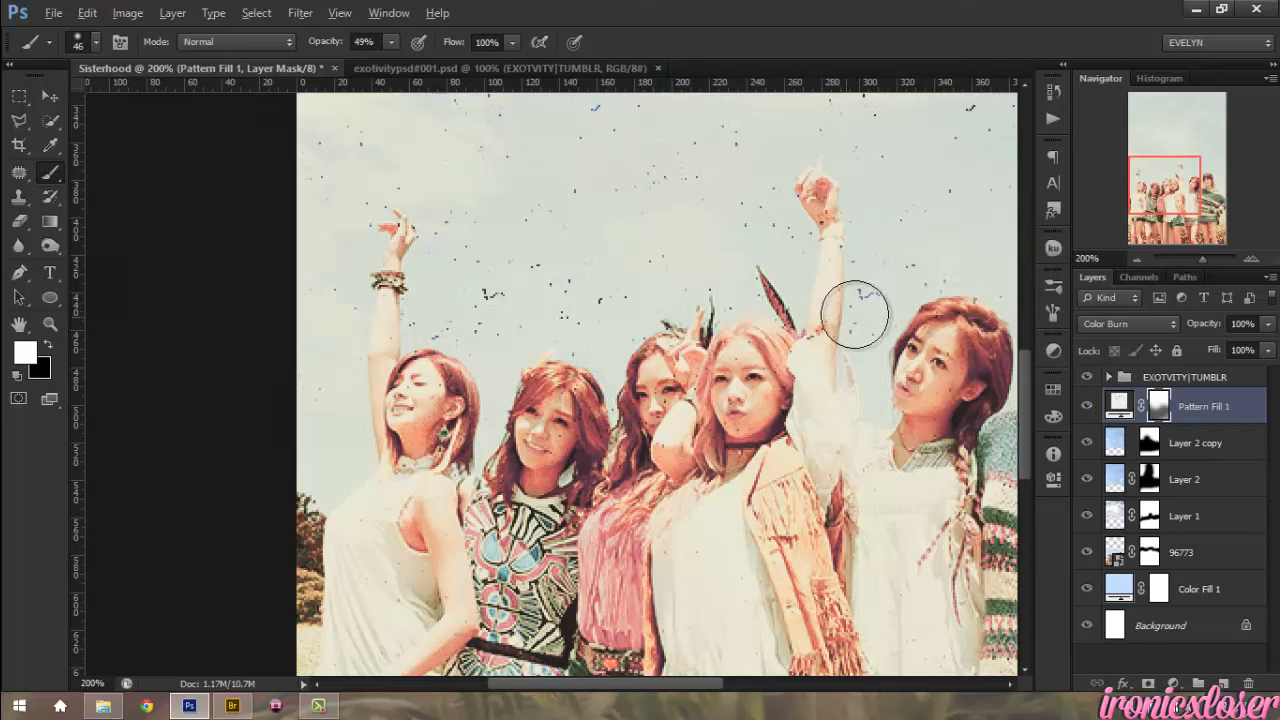
key(x)
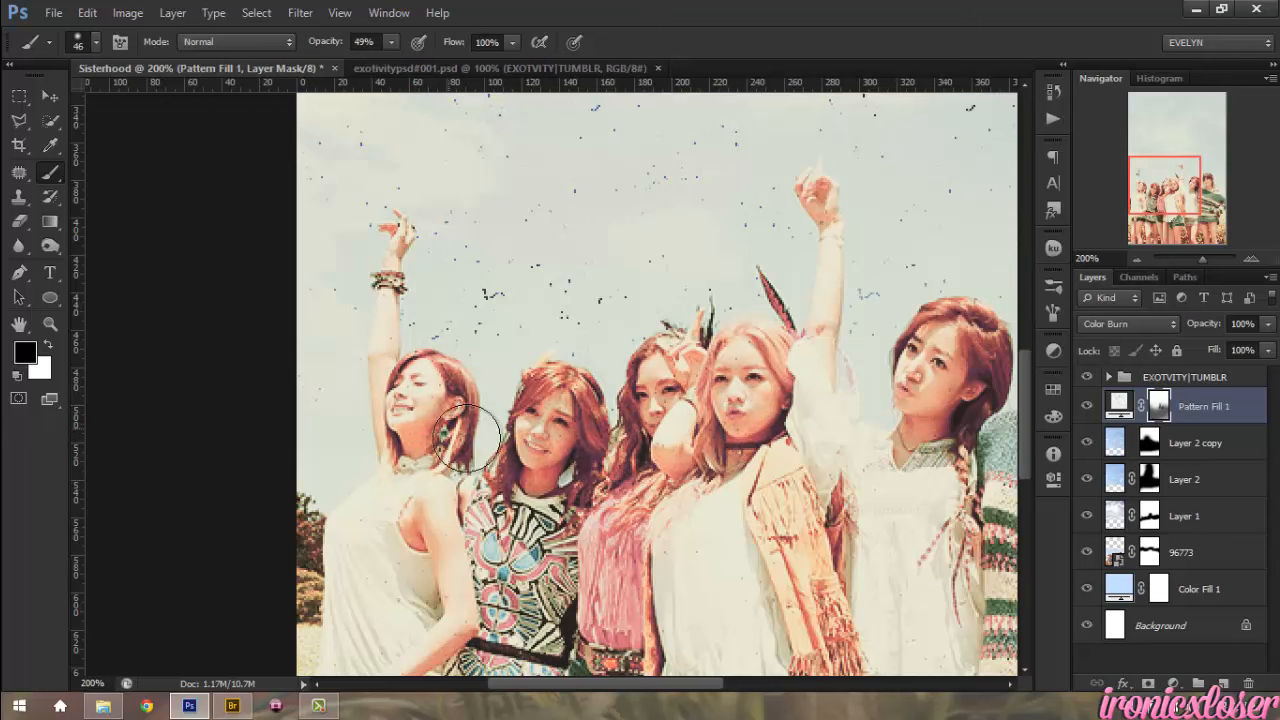
drag(829, 634, 291, 612)
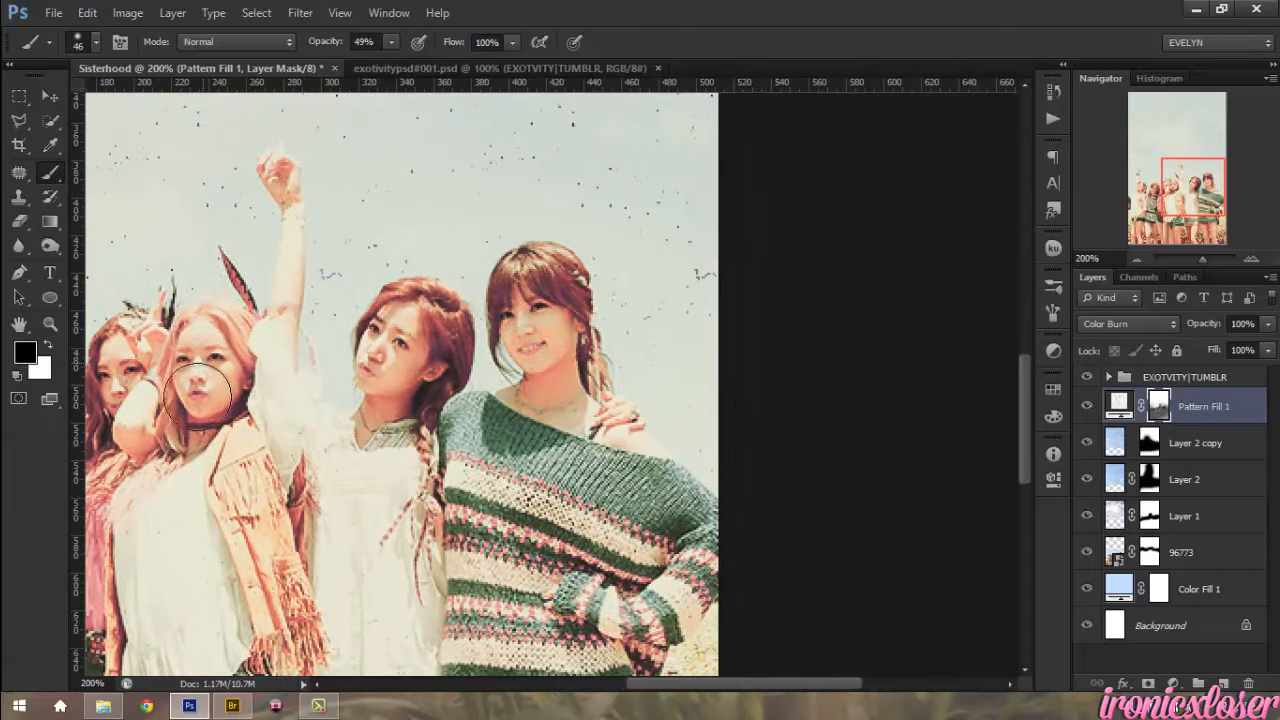
mouse_move(197, 488)
mouse_down()
mouse_move(219, 500)
mouse_move(512, 473)
mouse_move(584, 484)
mouse_up()
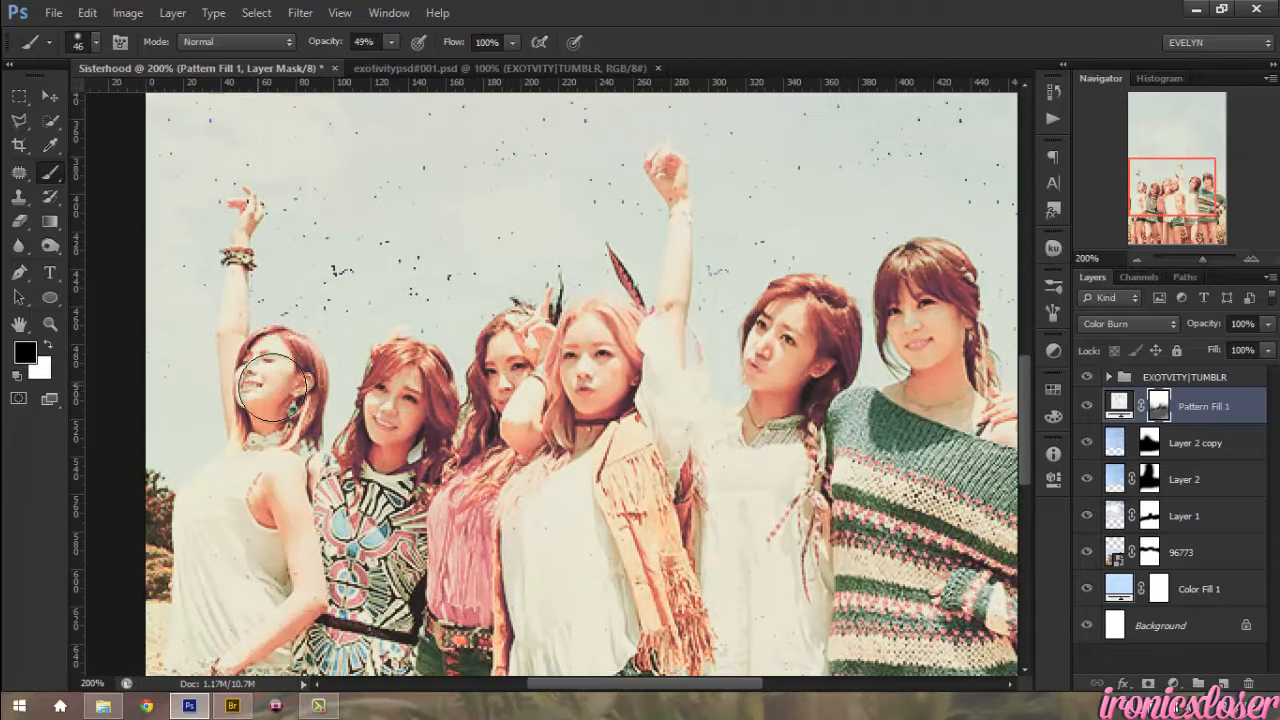
click(1130, 258)
click(1130, 258)
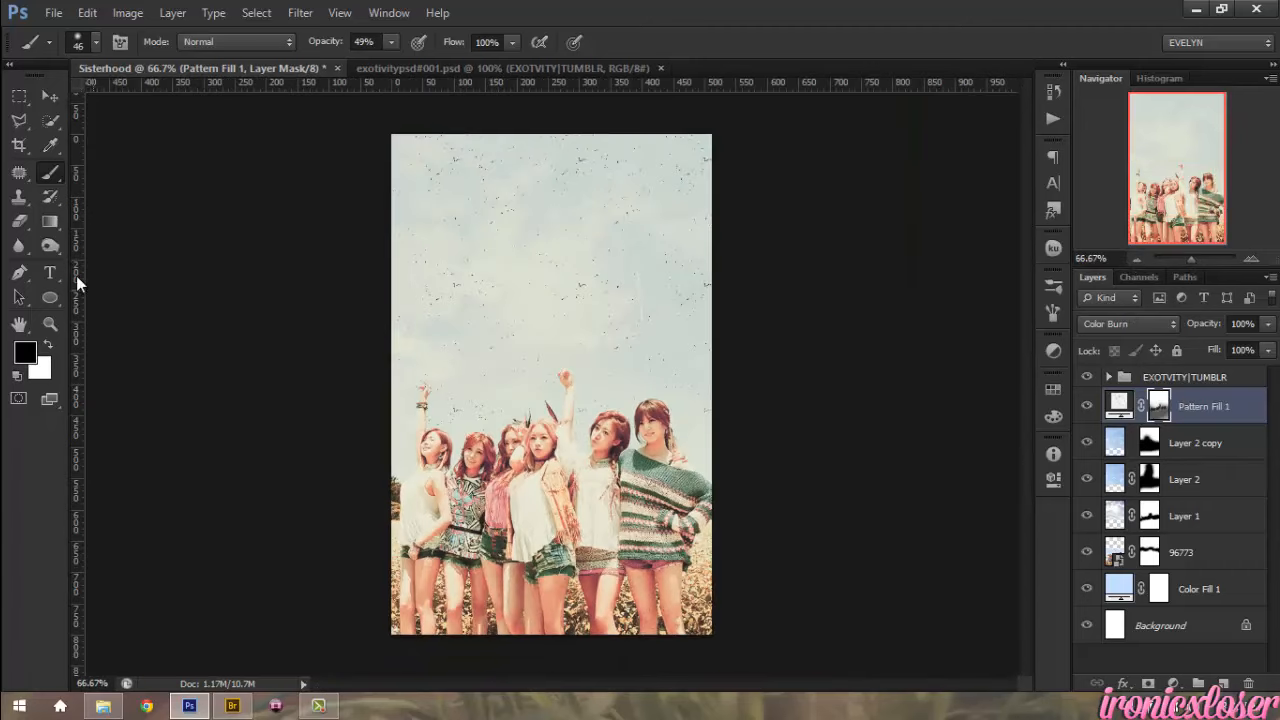
- Add the text "never break the bond of sisters" in the sky using black 24 pt 5yearsoldfont
click(46, 275)
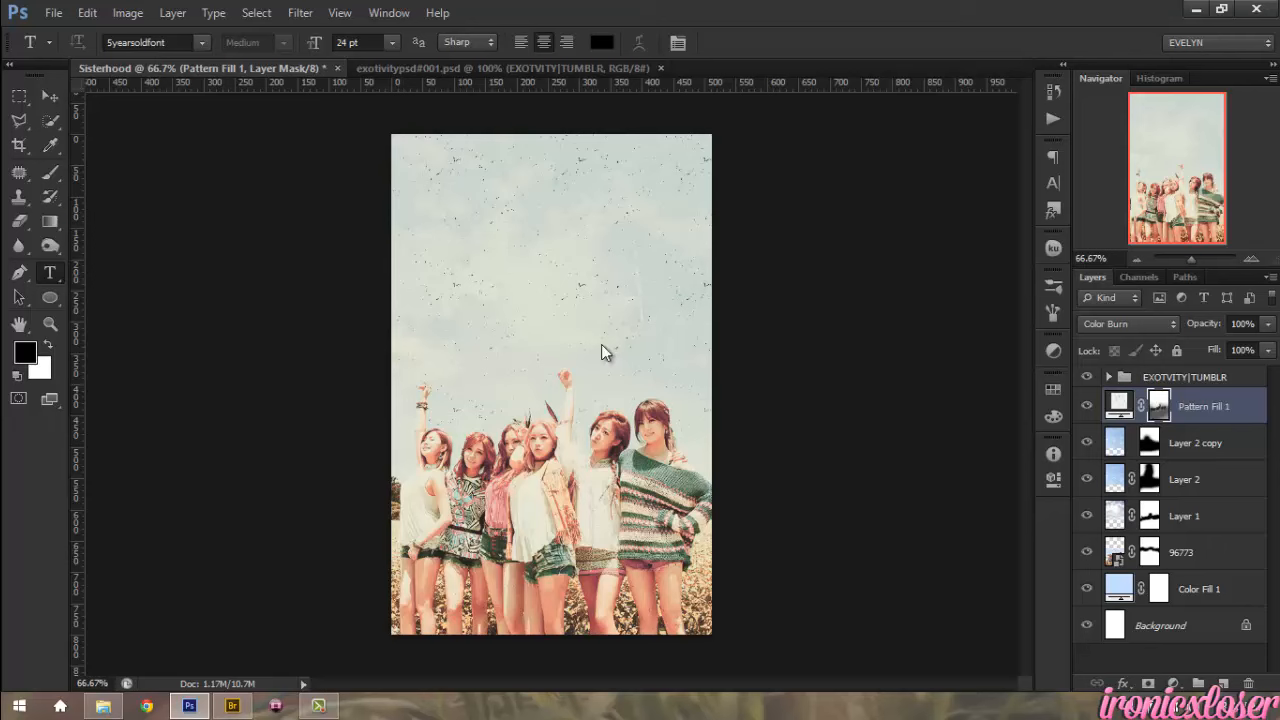
click(481, 301)
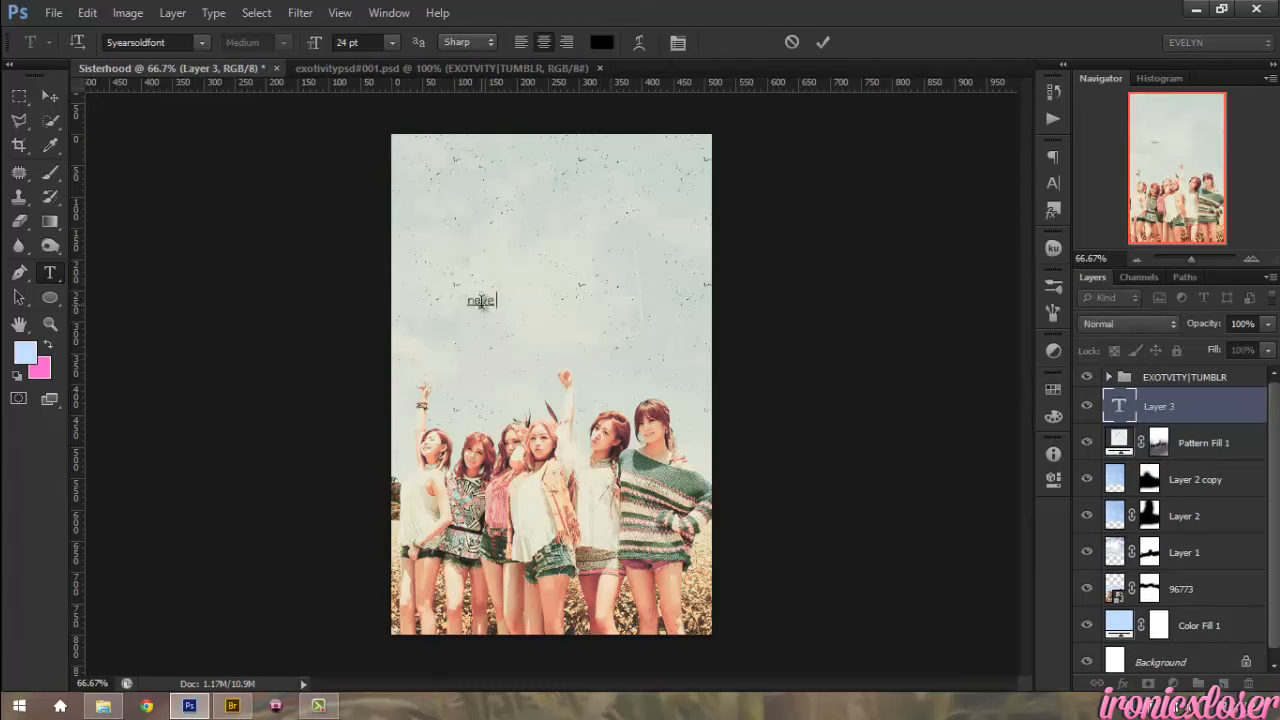
text(reak the bon)
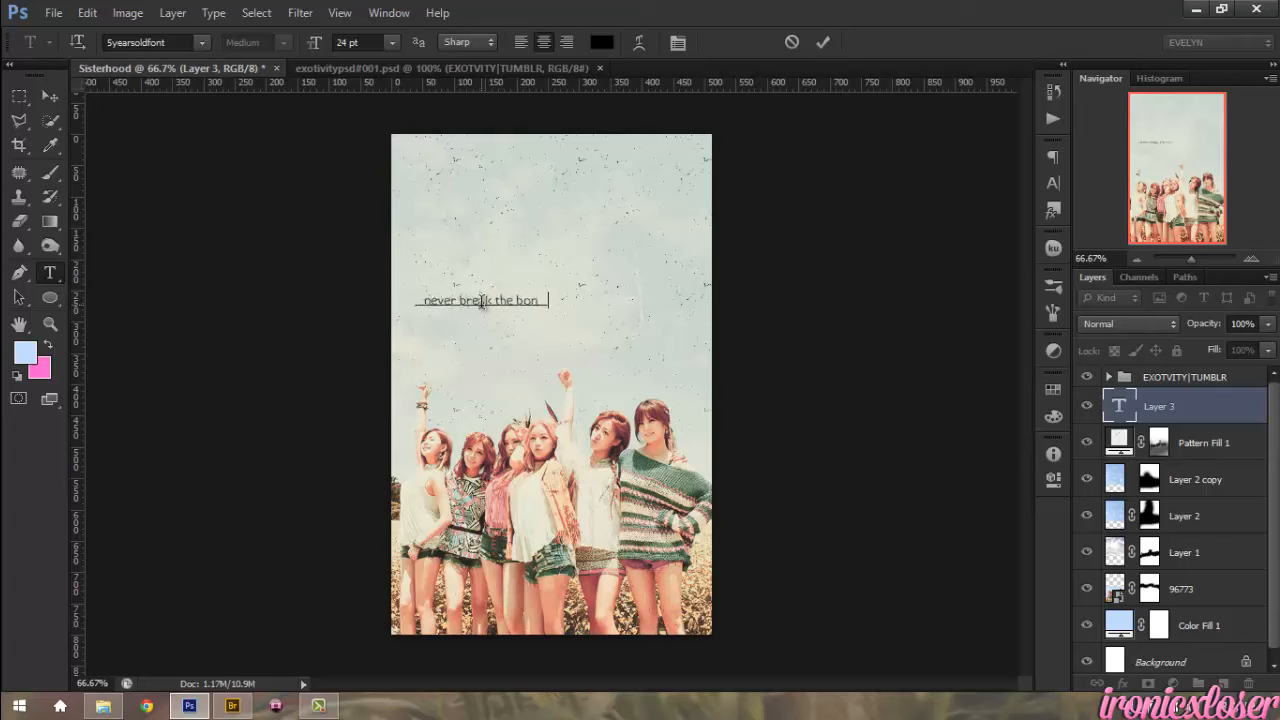
text(d of sister)
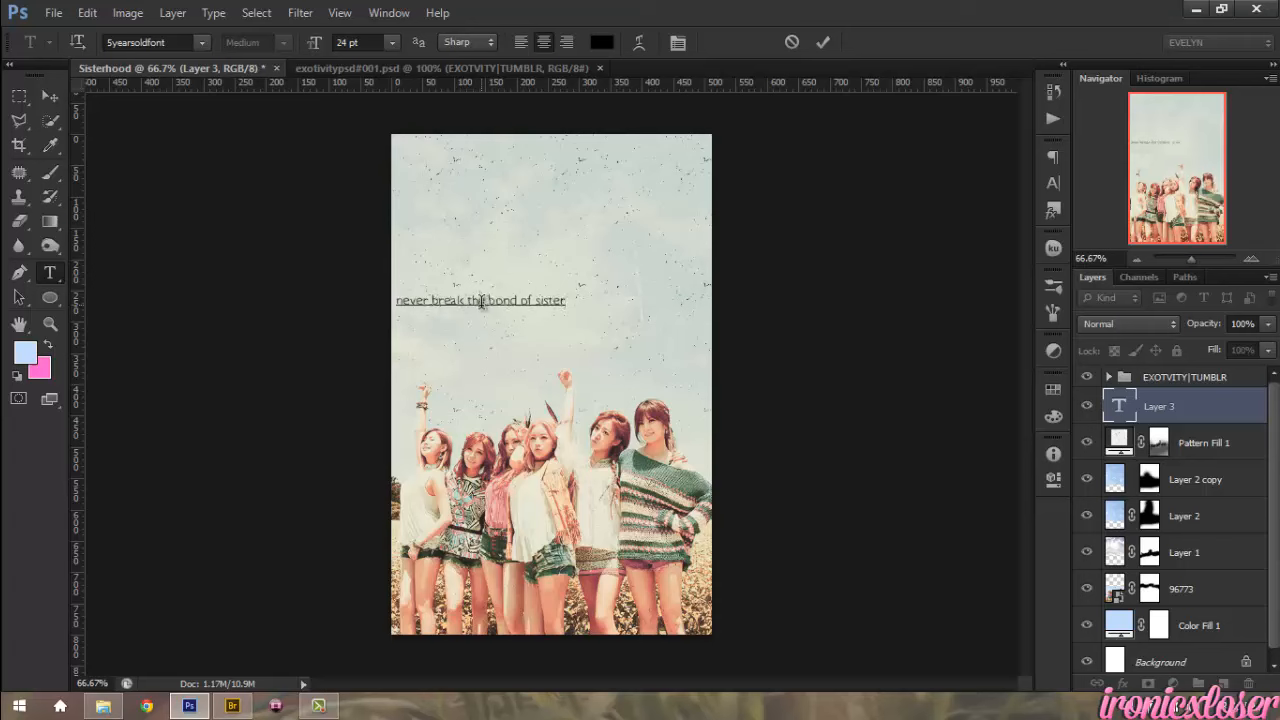
text(s)
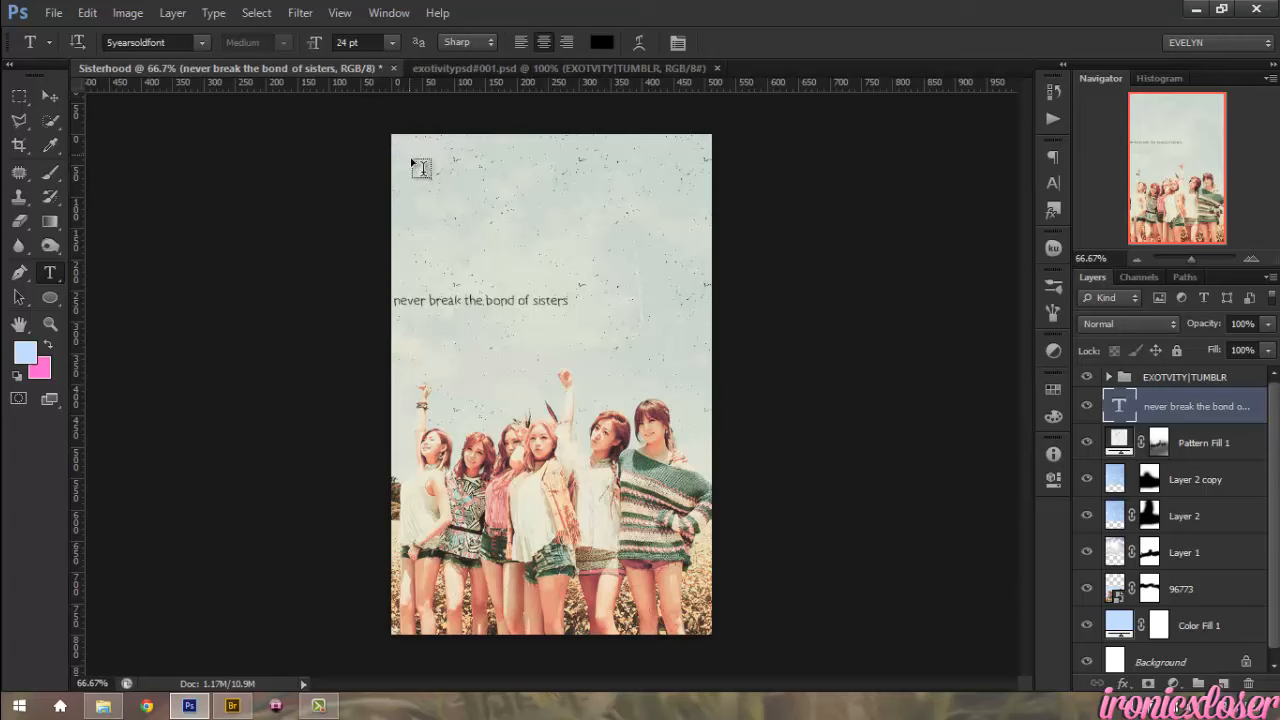
- Center the tagline horizontally on the canvas and lower it by 30 px
key(ctrl+a)
key(v)
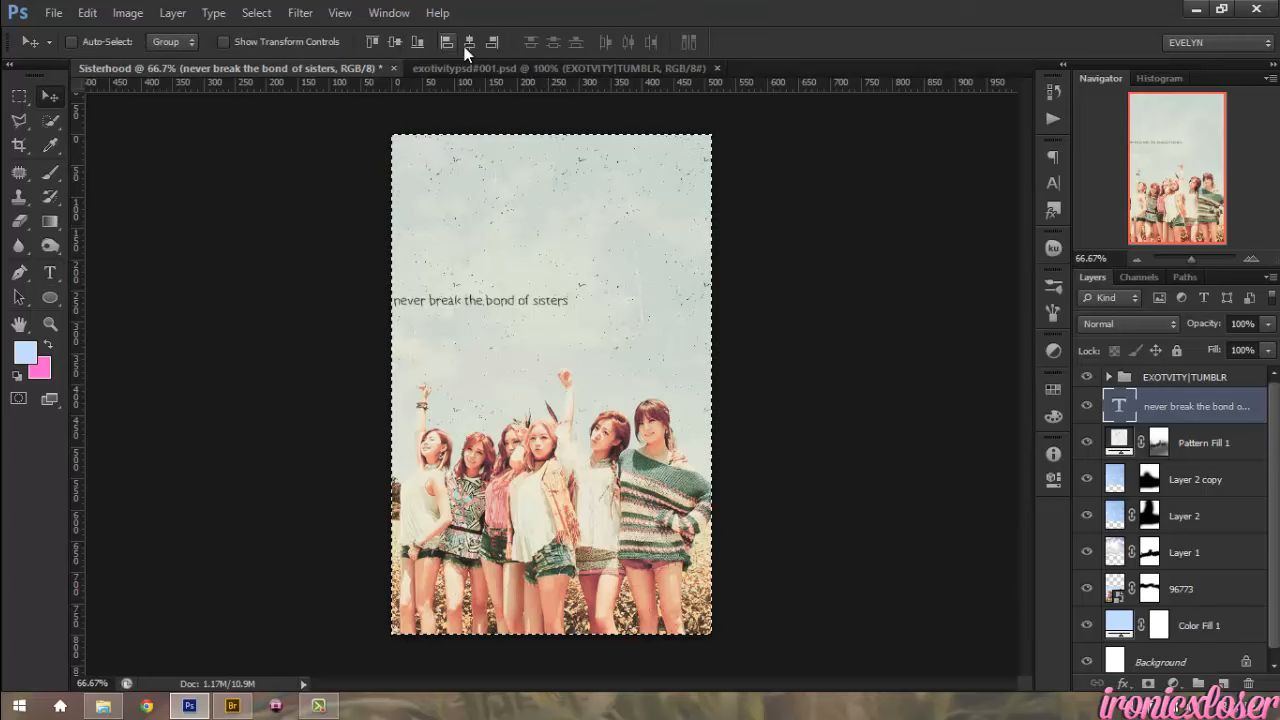
click(471, 41)
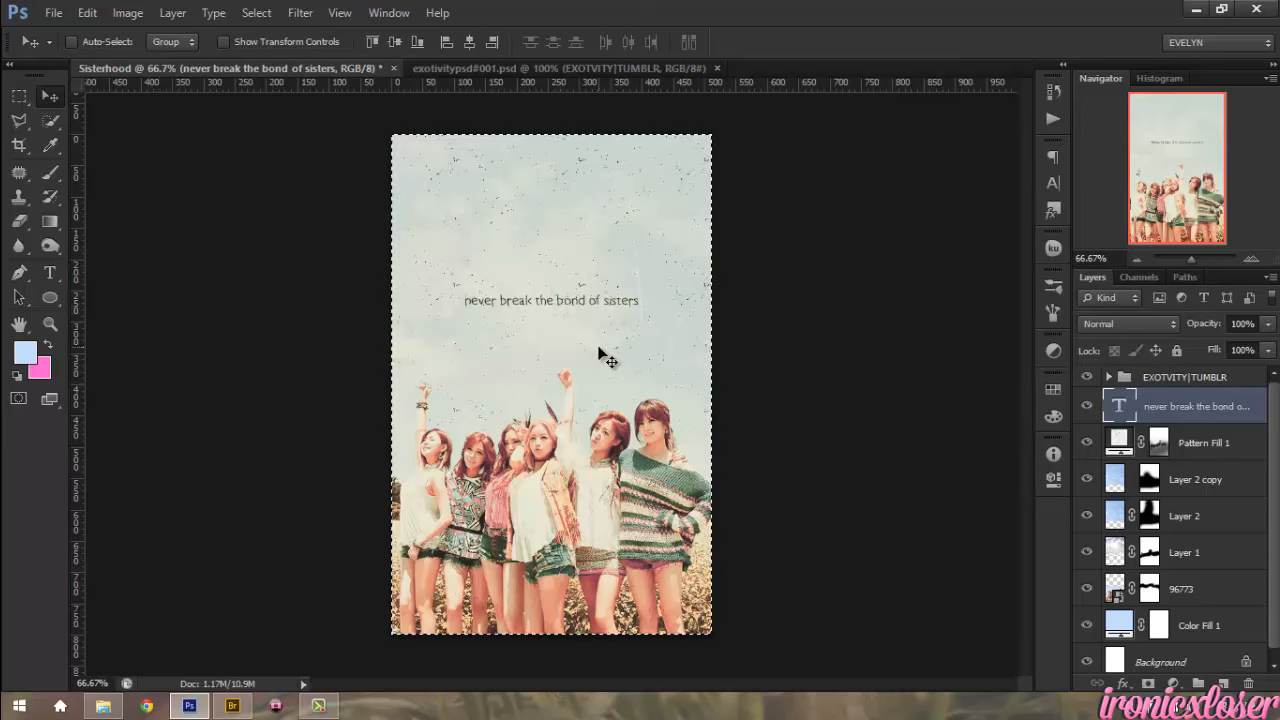
key(Up)
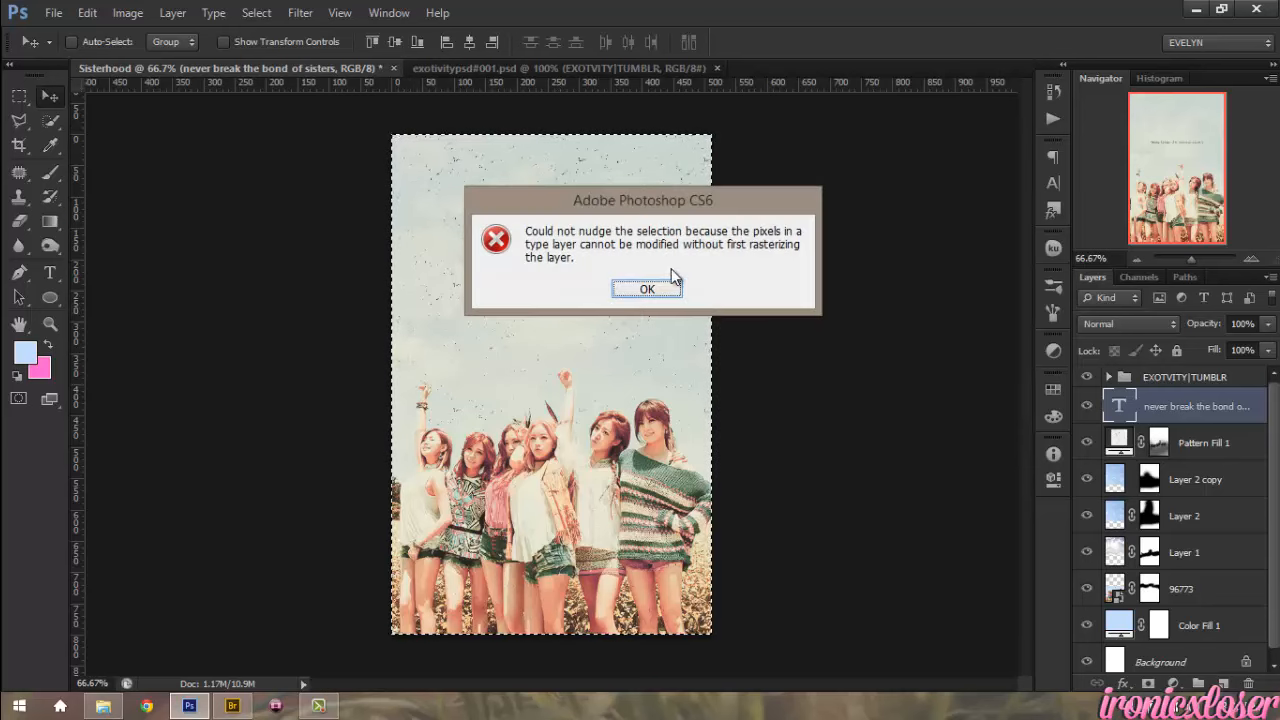
click(649, 289)
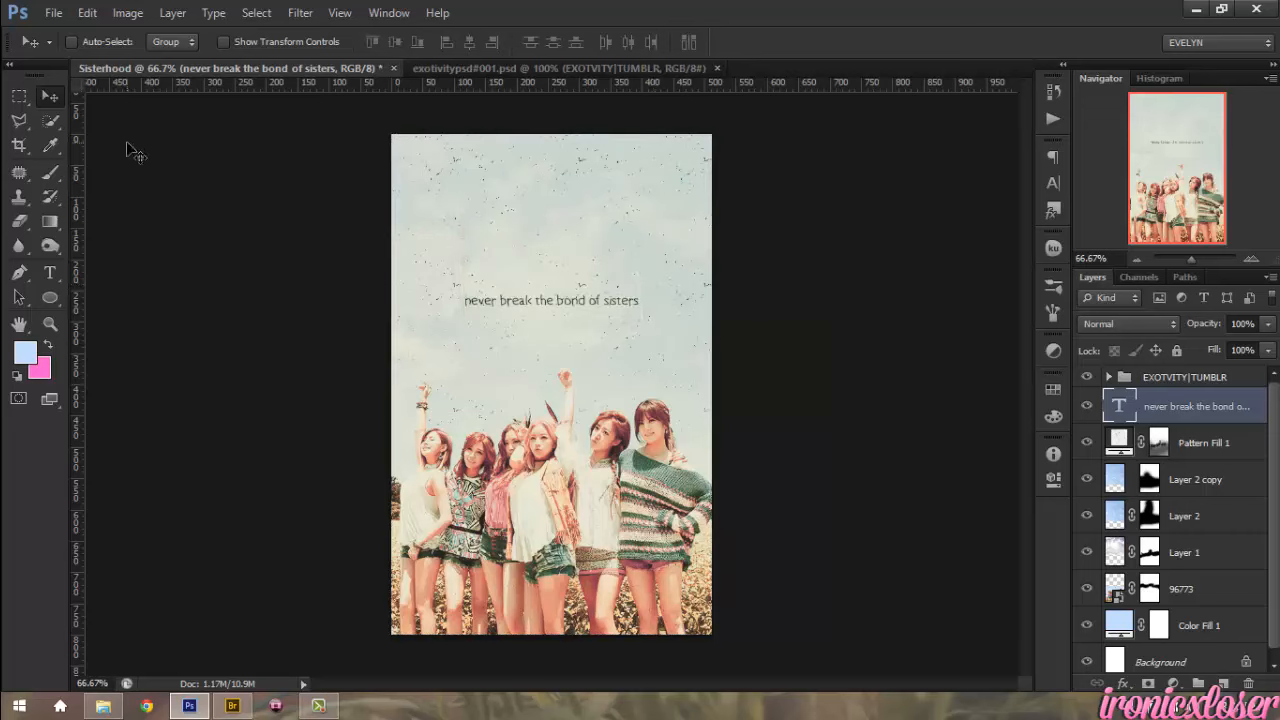
key(shift+Down)
key(shift+Down)
key(shift+Down)
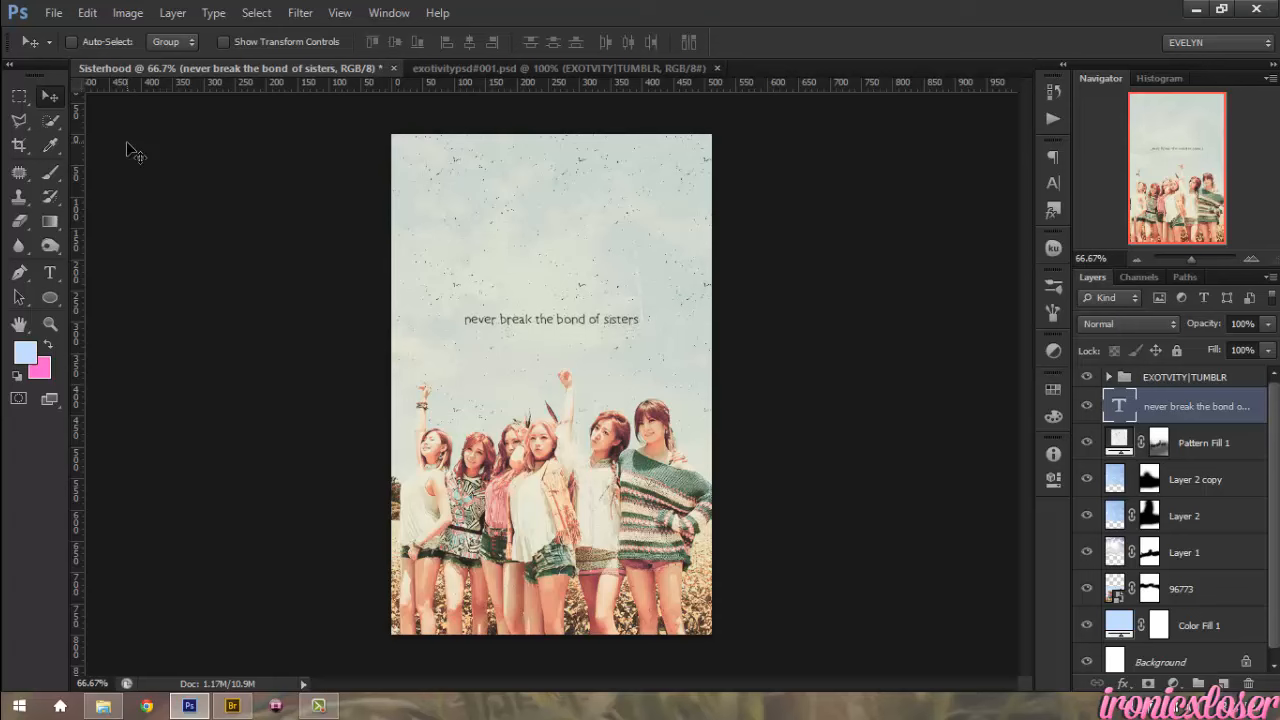
- Sample the rose pink of the third woman's outfit as the foreground color
click(50, 273)
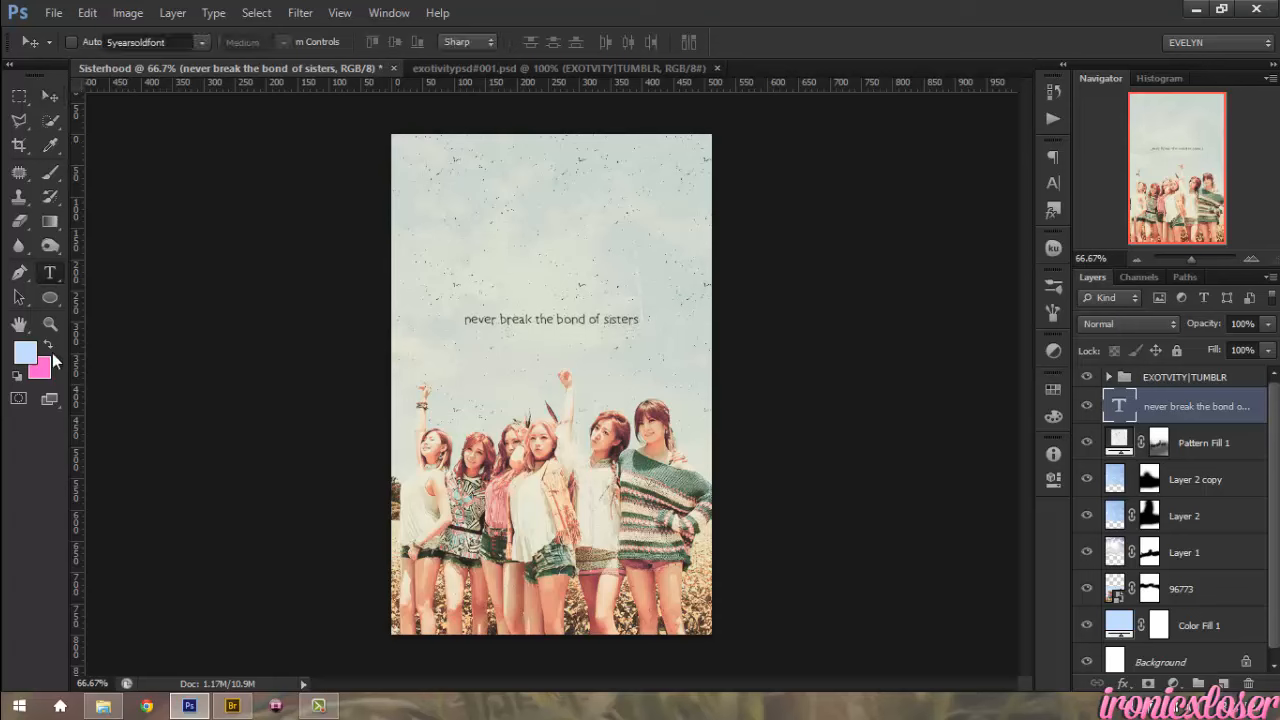
click(50, 145)
drag(512, 490, 512, 490)
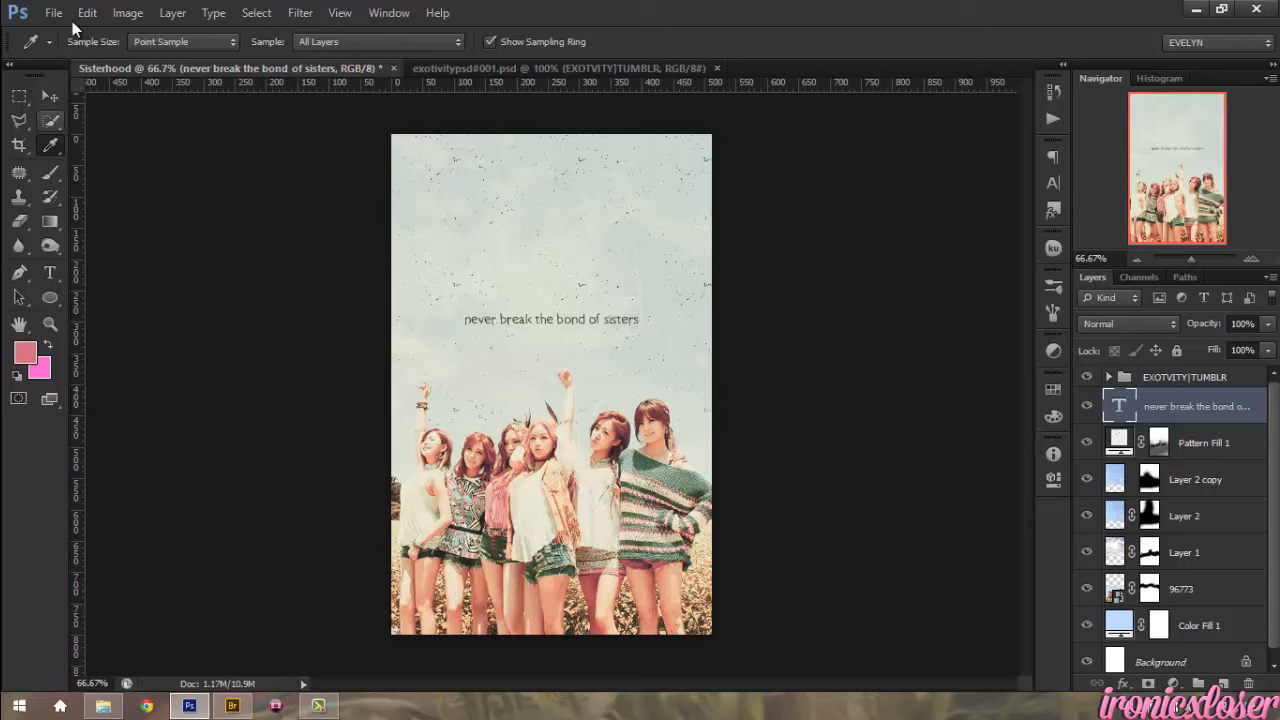
- Add a "sisterhood" text layer above the tagline and select all of its text
click(50, 272)
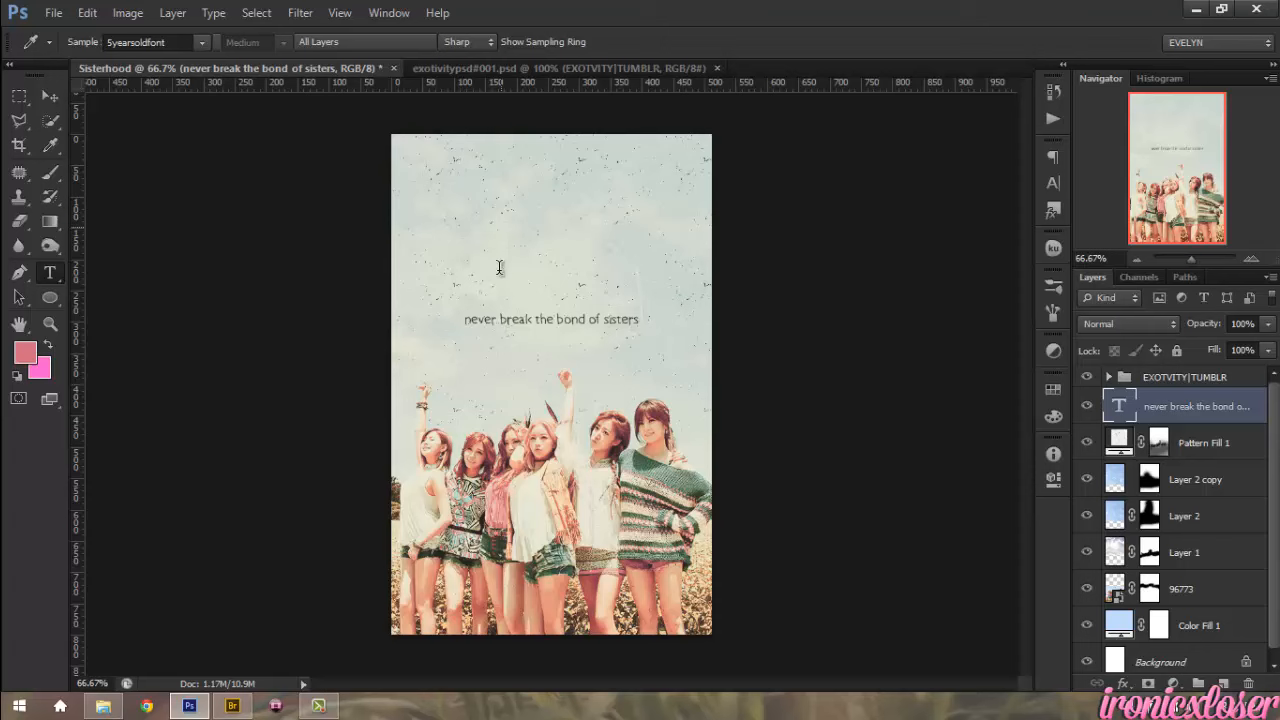
click(500, 224)
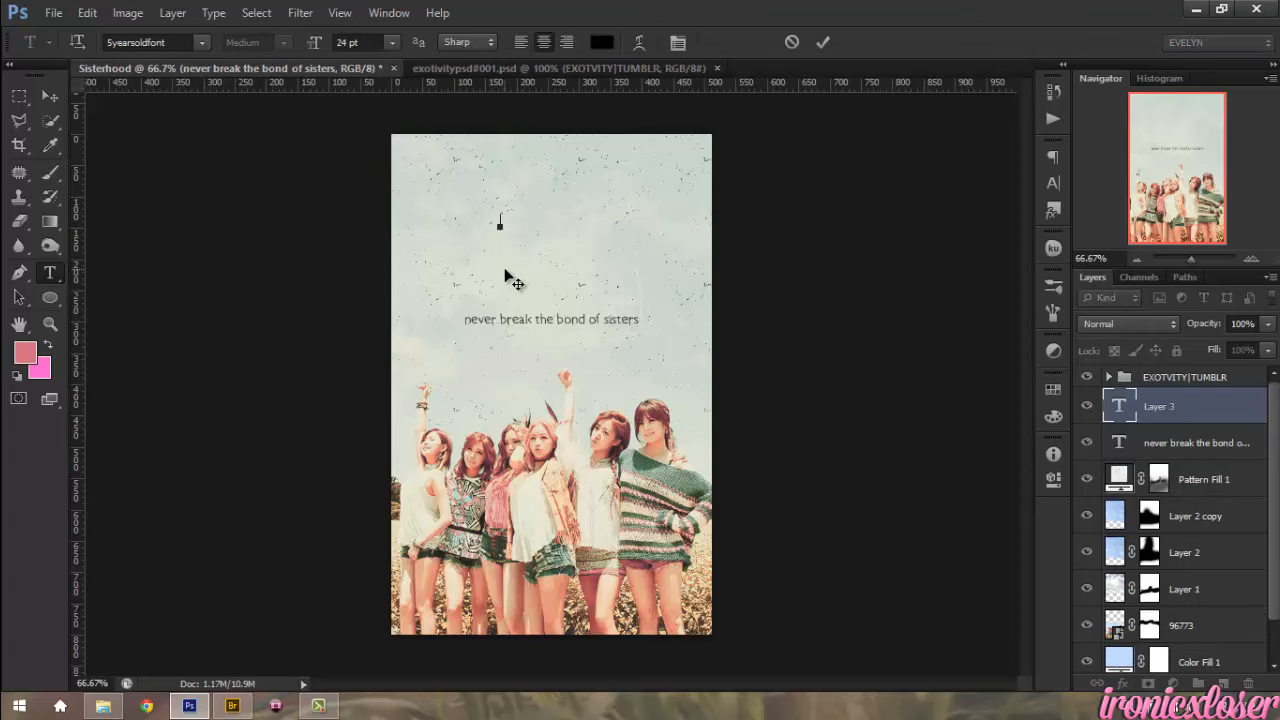
text(sisterhood)
key(ctrl+a)
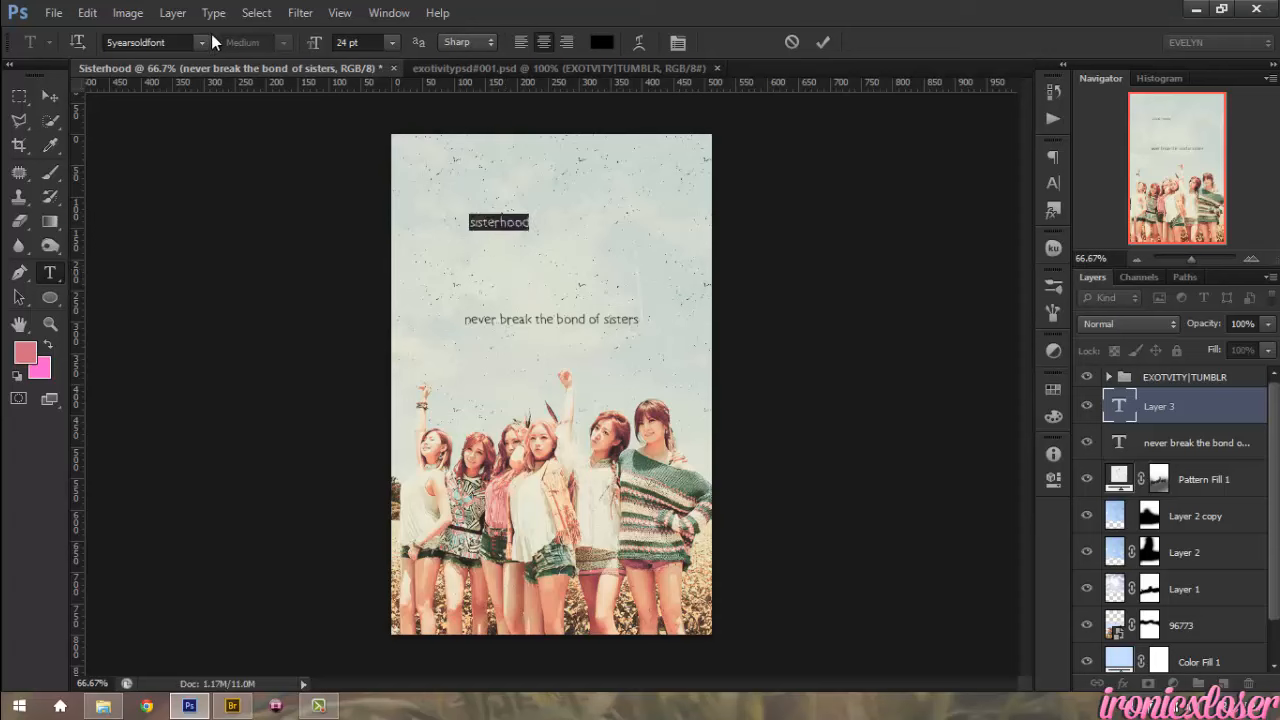
click(199, 43)
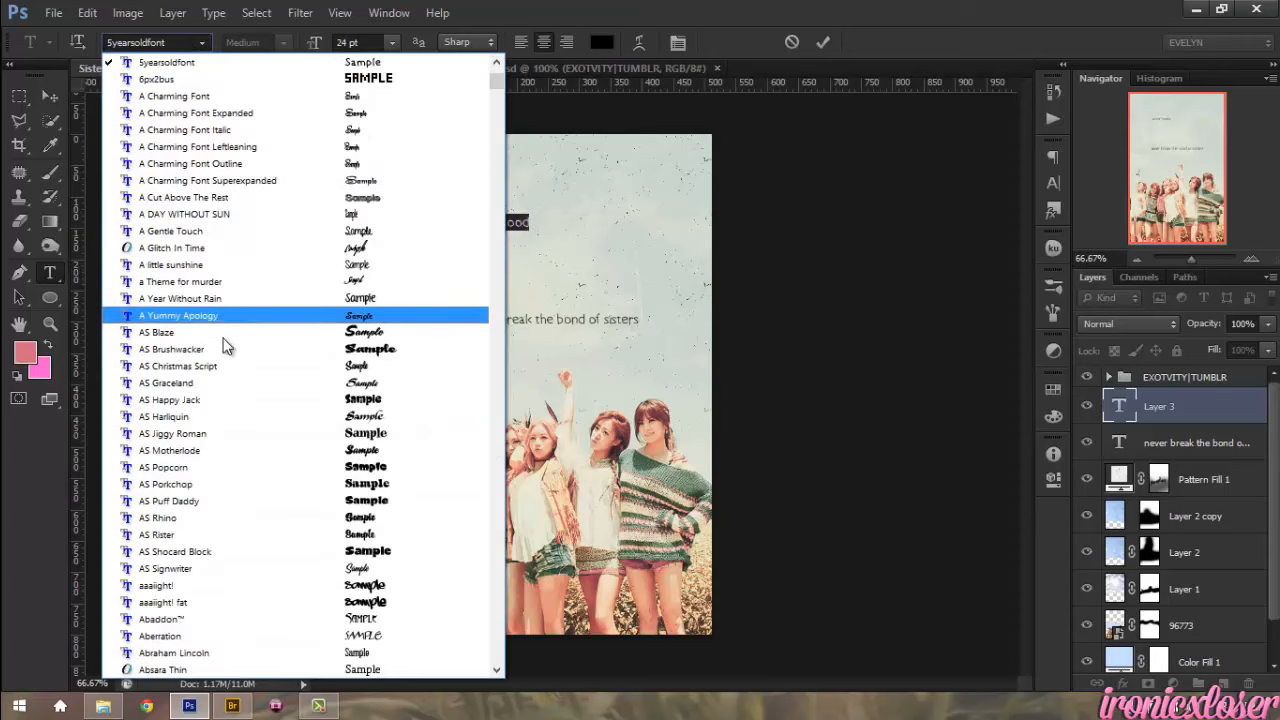
click(133, 36)
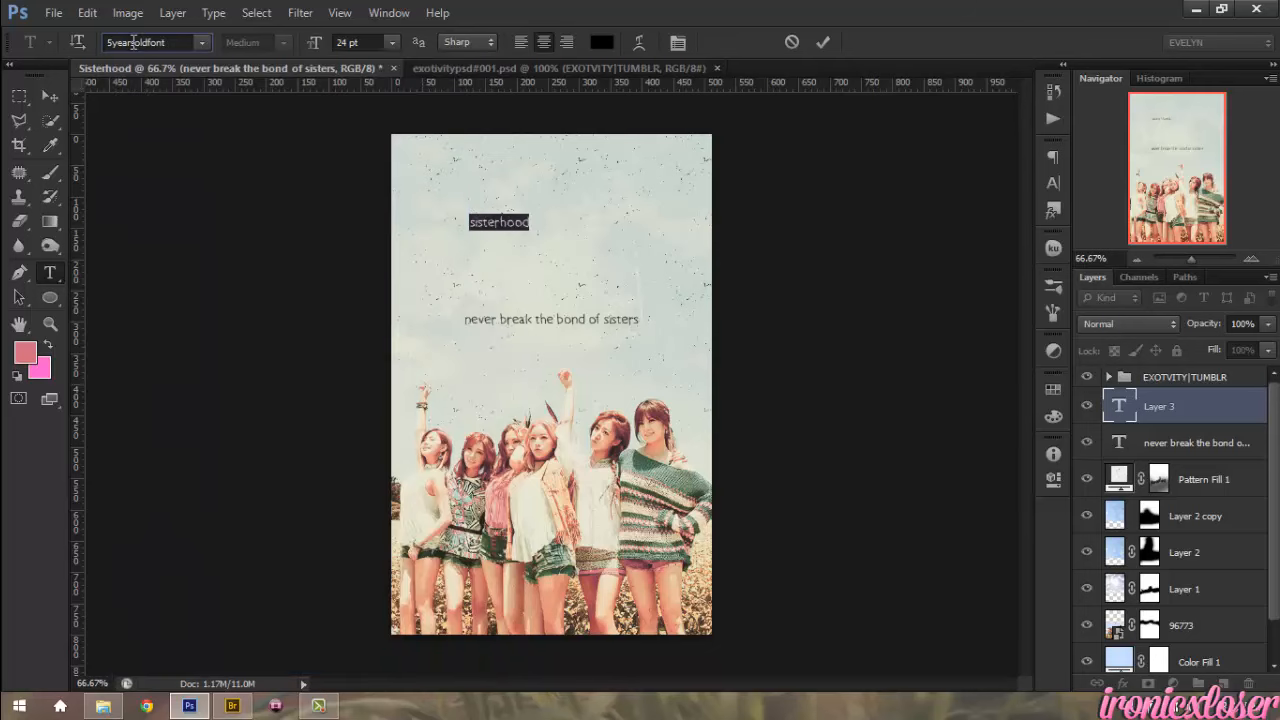
click(133, 42)
text(C)
key(BackSpace)
key(BackSpace)
click(202, 42)
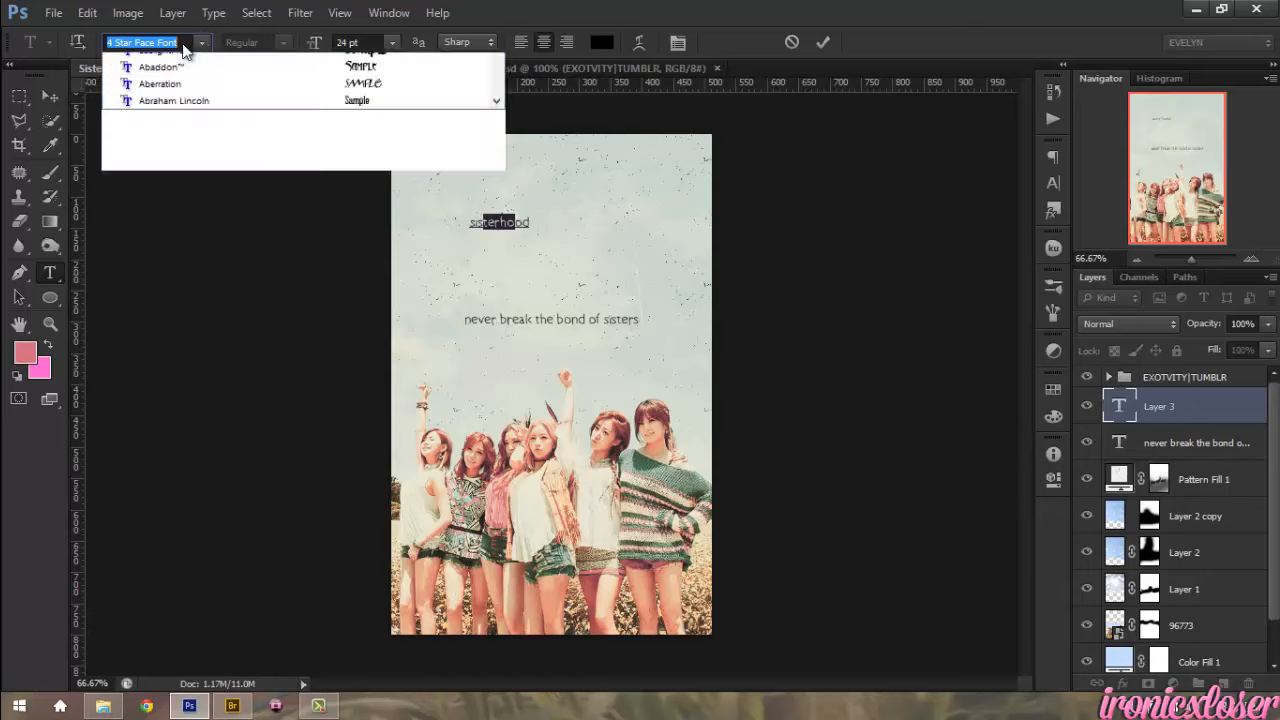
text(Car)
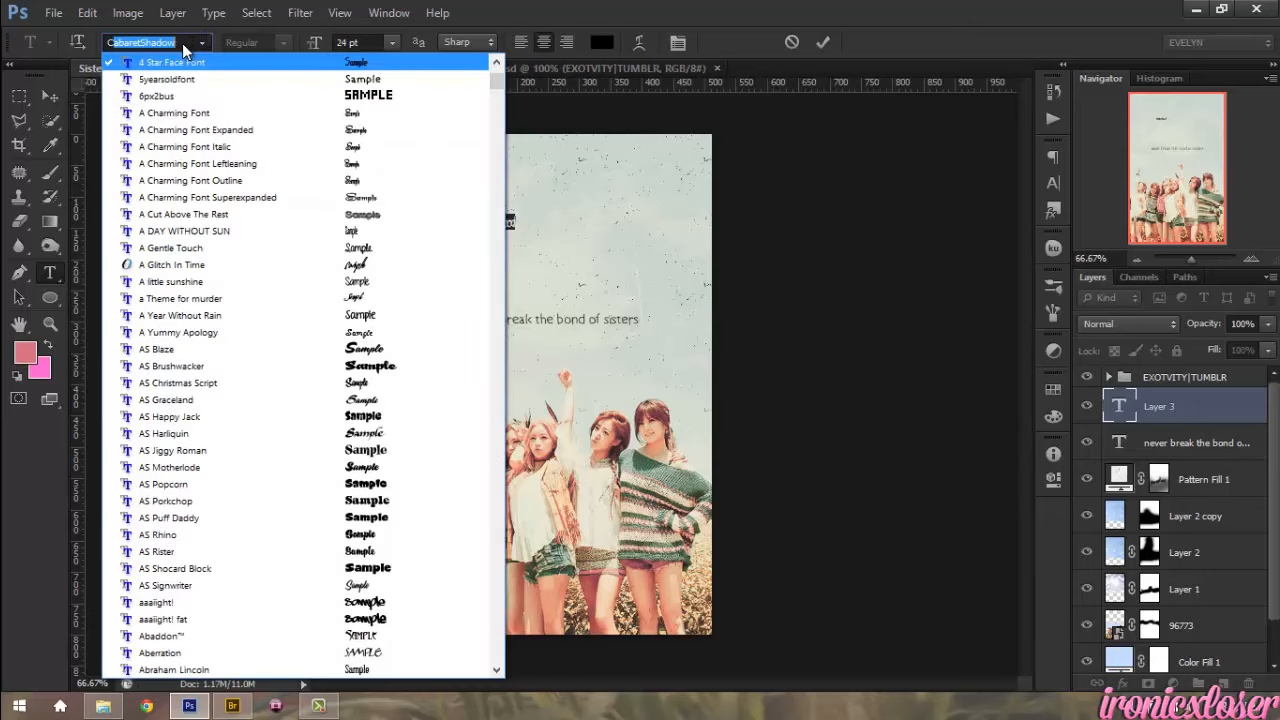
text(nt)
key(Escape)
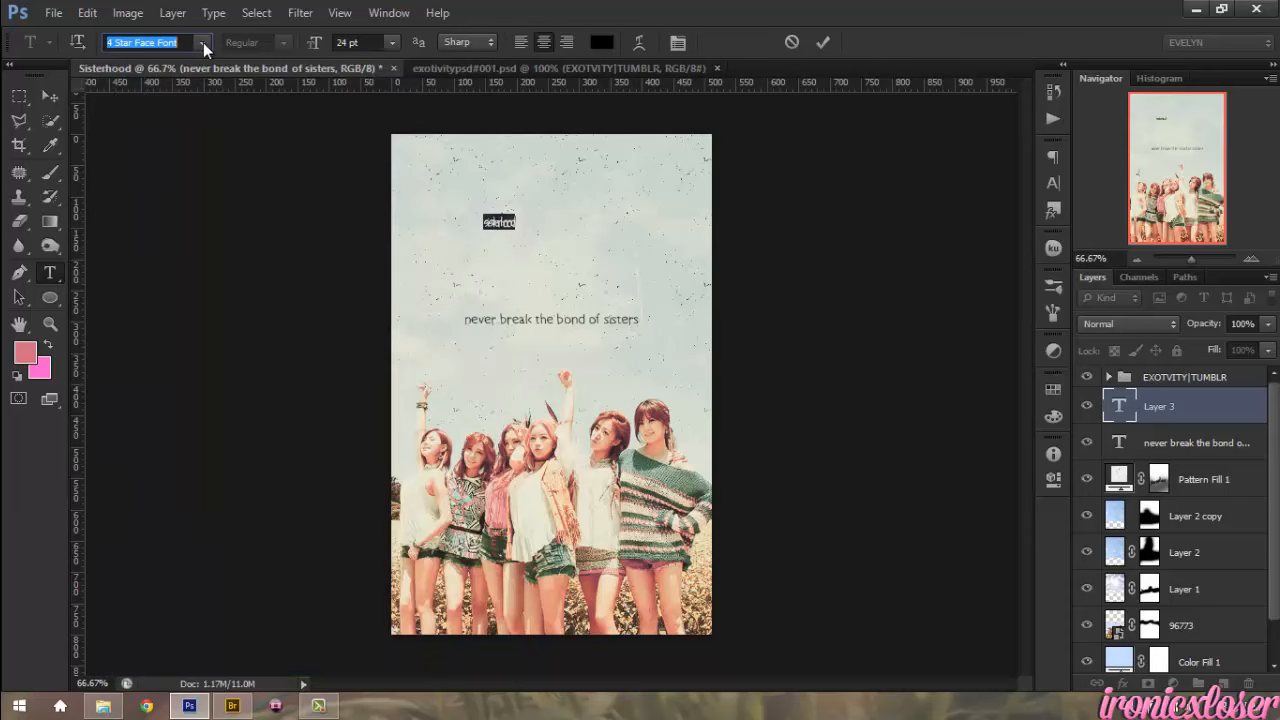
click(203, 42)
click(133, 42)
- Set the sisterhood title's font to Carnivalee Freakshow
click(199, 44)
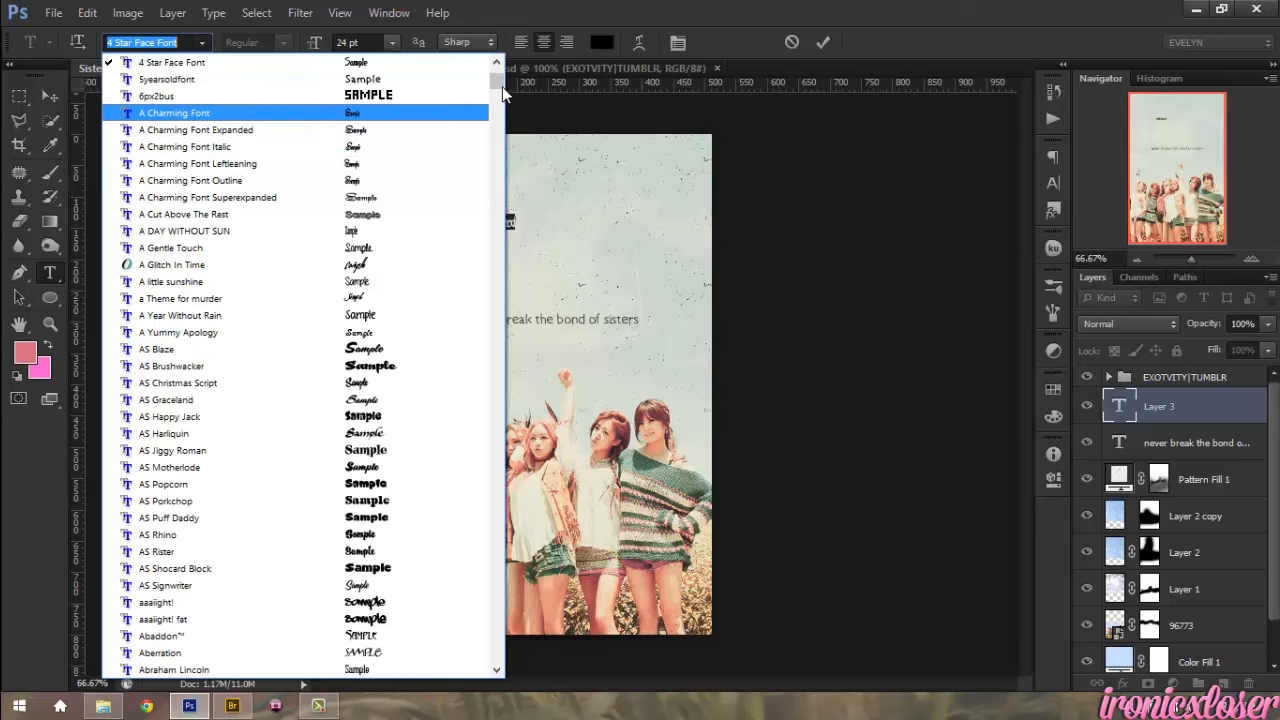
drag(497, 86, 455, 178)
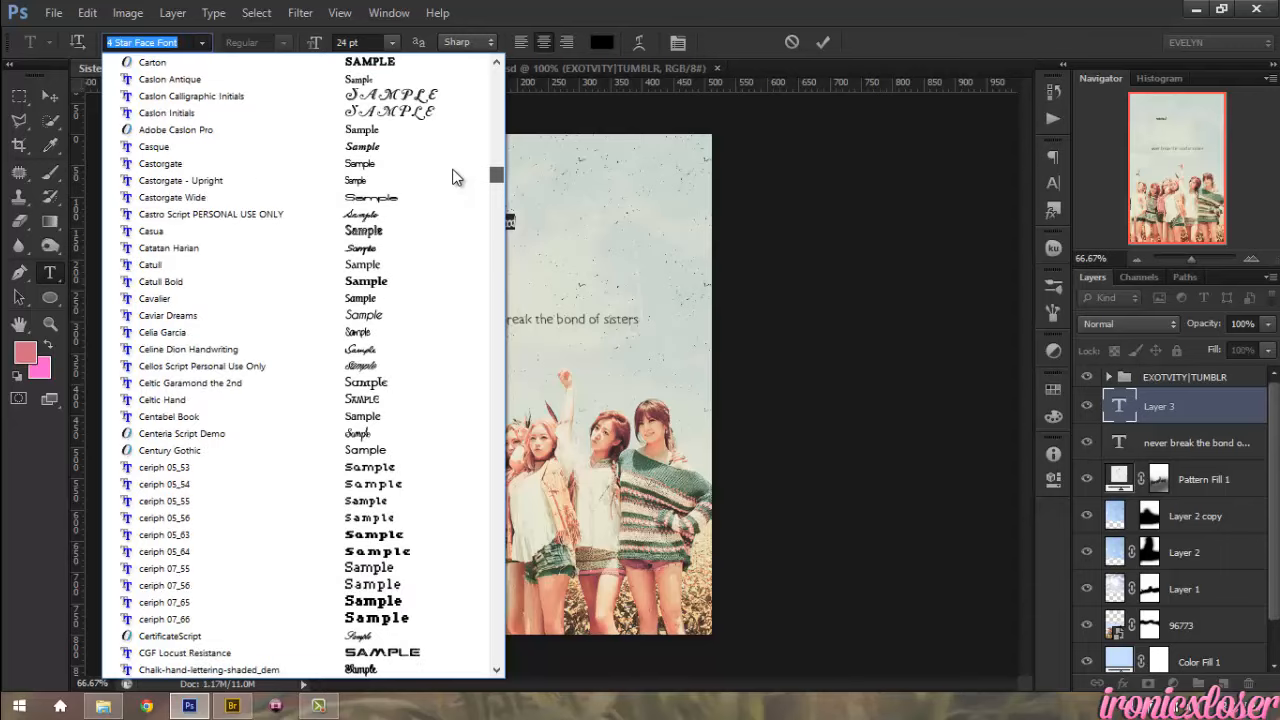
drag(453, 177, 453, 176)
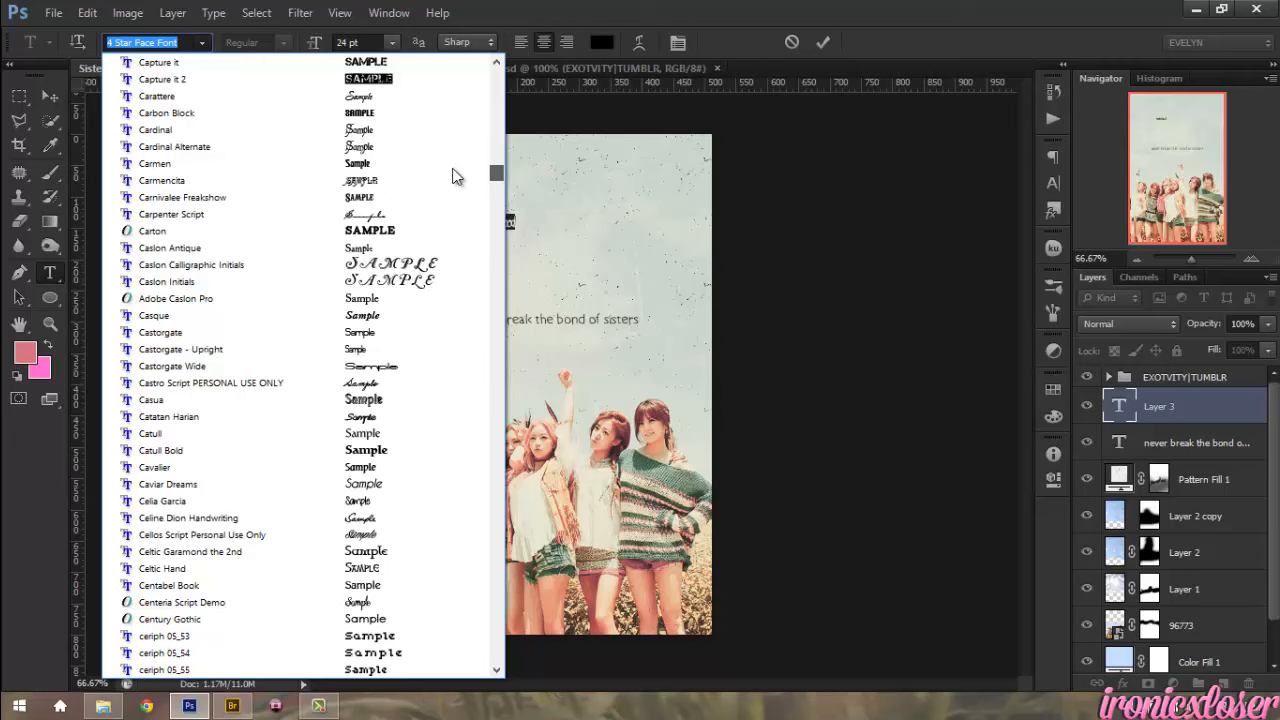
click(251, 199)
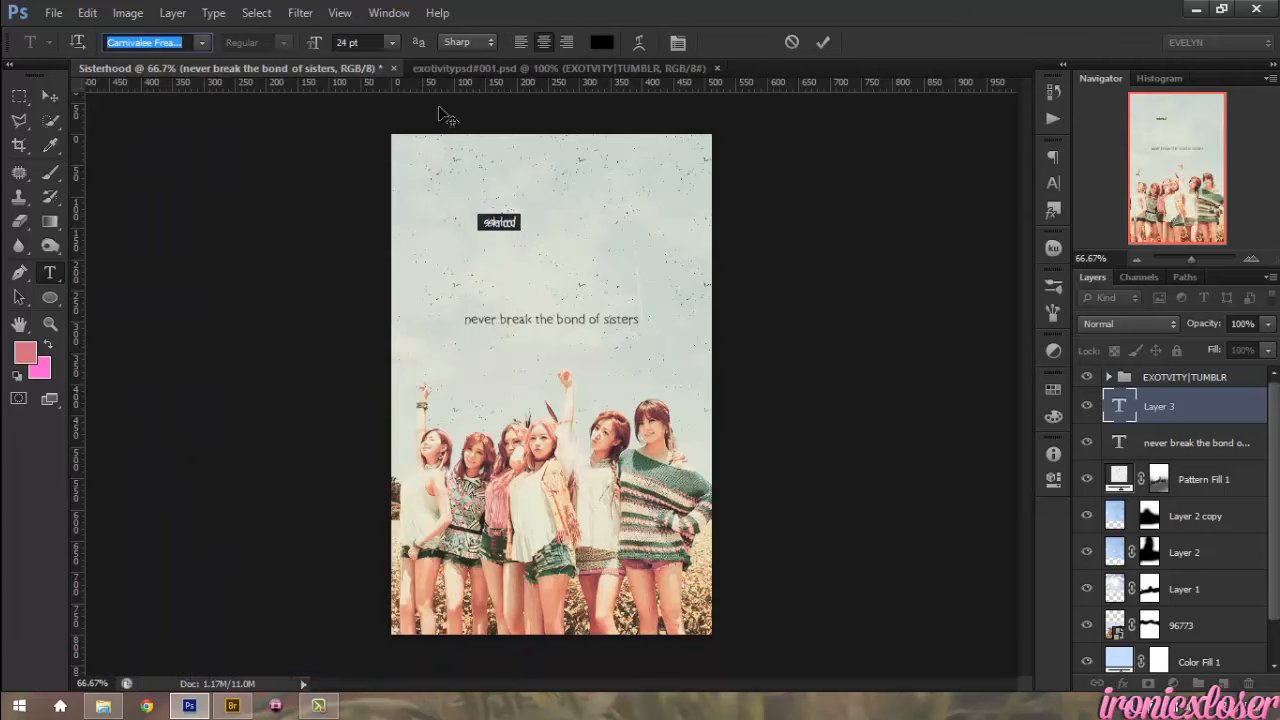
- Enlarge the sisterhood title to 152 pt and move it into the canvas just above the tagline
click(389, 42)
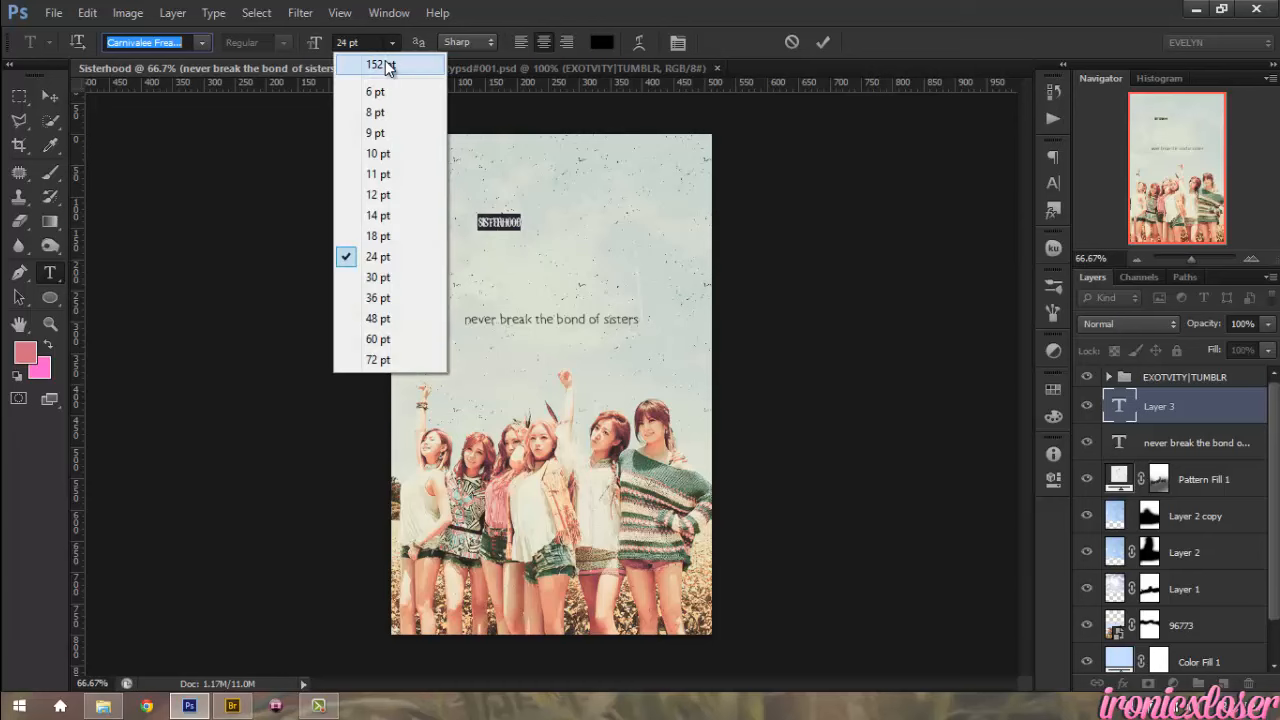
click(380, 63)
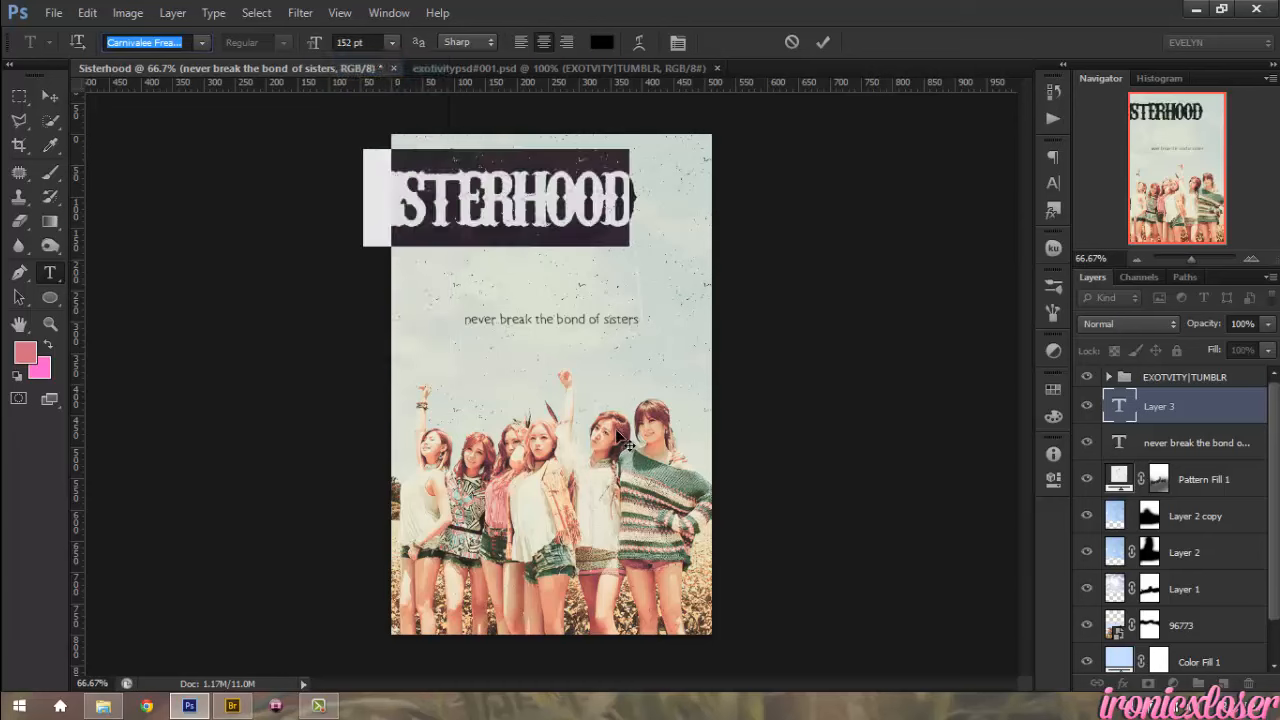
drag(617, 430, 642, 461)
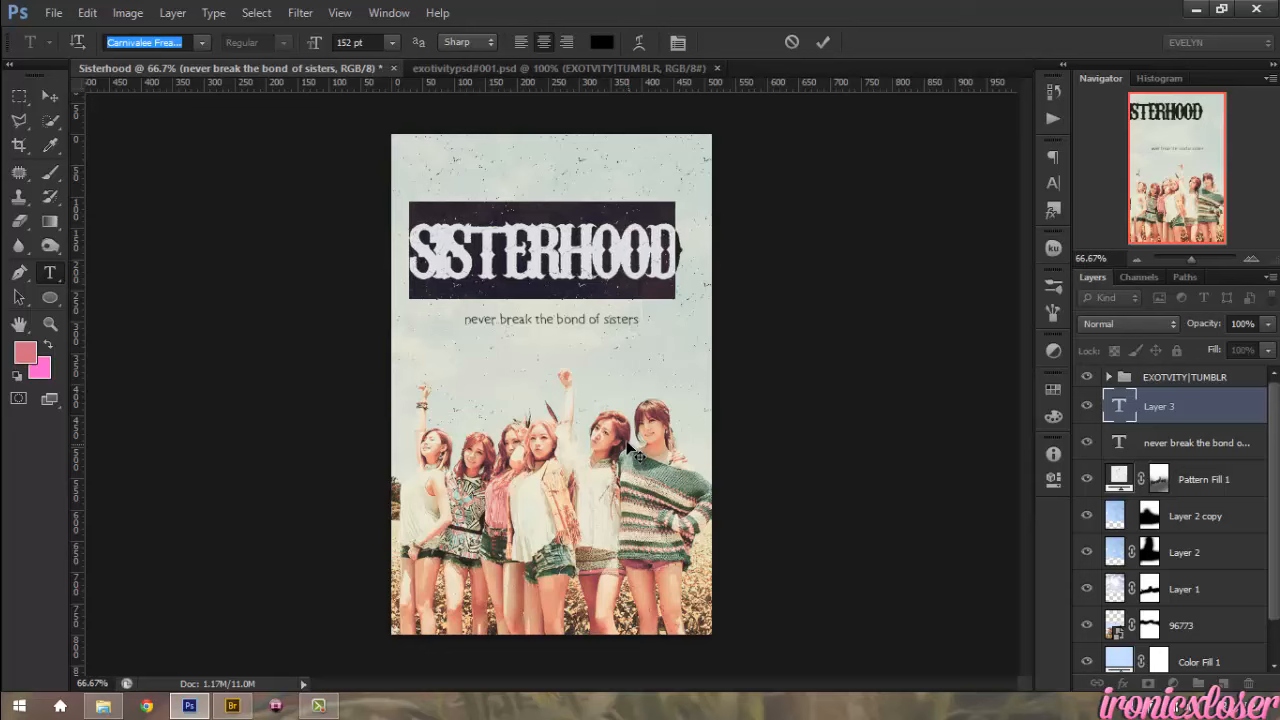
- Recolor the sisterhood title text to the rose pink #d67280 sampled from the women's outfits
click(601, 42)
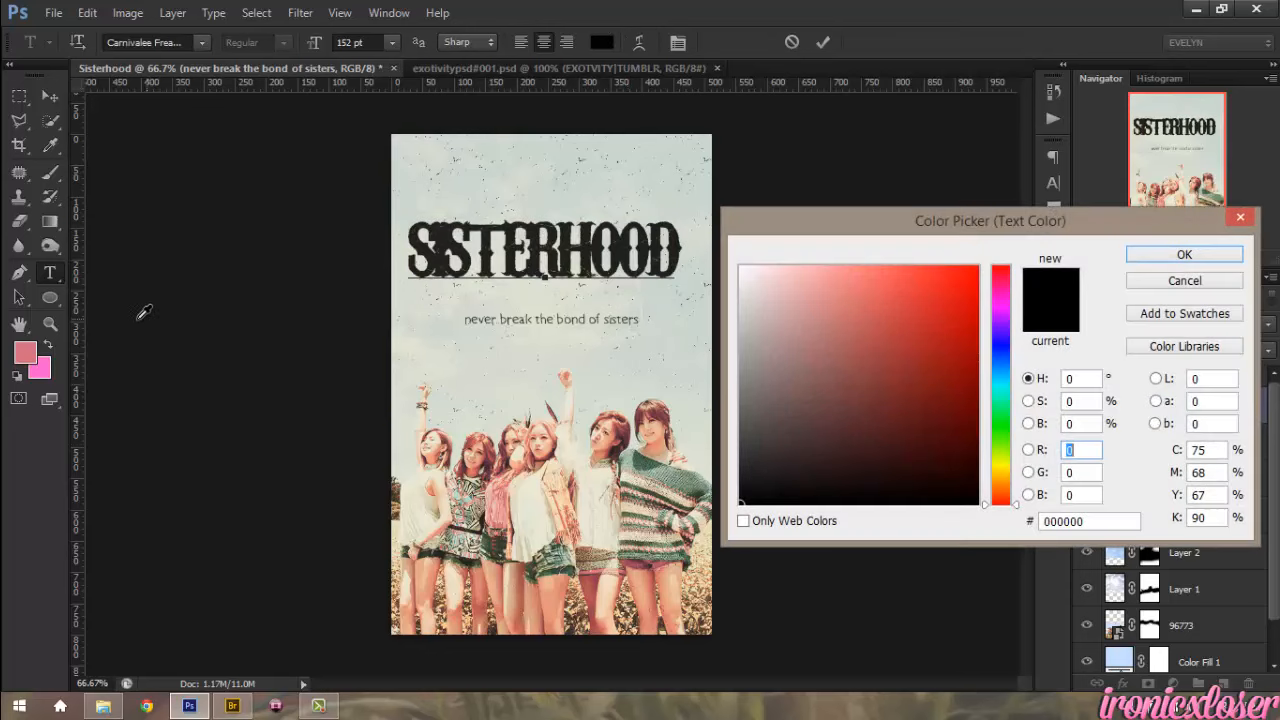
click(26, 343)
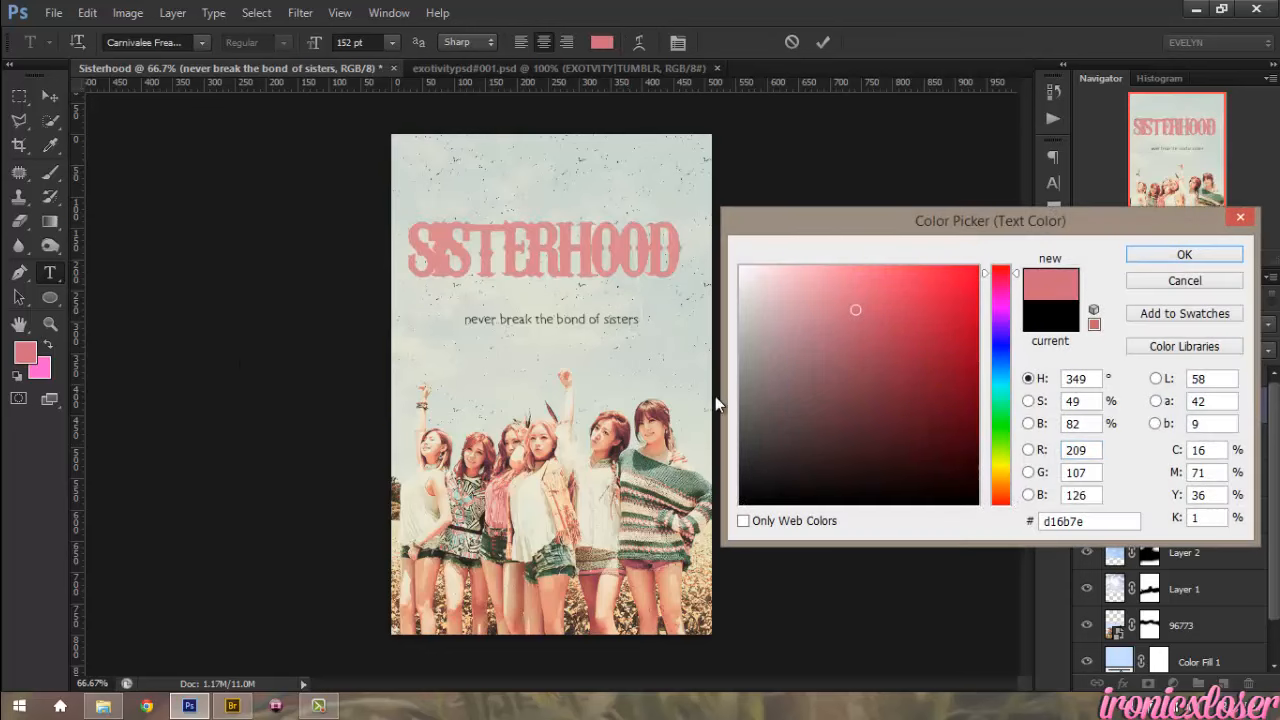
drag(527, 487, 512, 497)
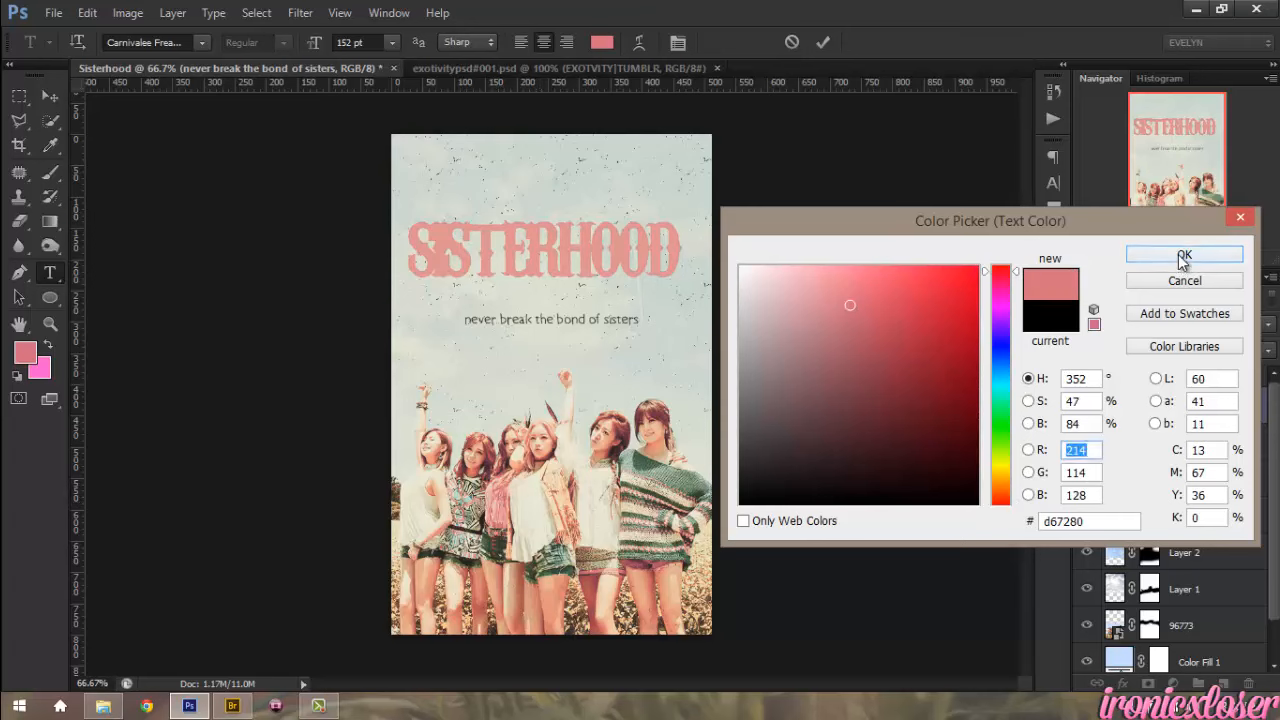
click(1180, 256)
key(ctrl+a)
- Center the sisterhood title horizontally on the canvas and nudge it down until it sits just above the tagline
click(49, 95)
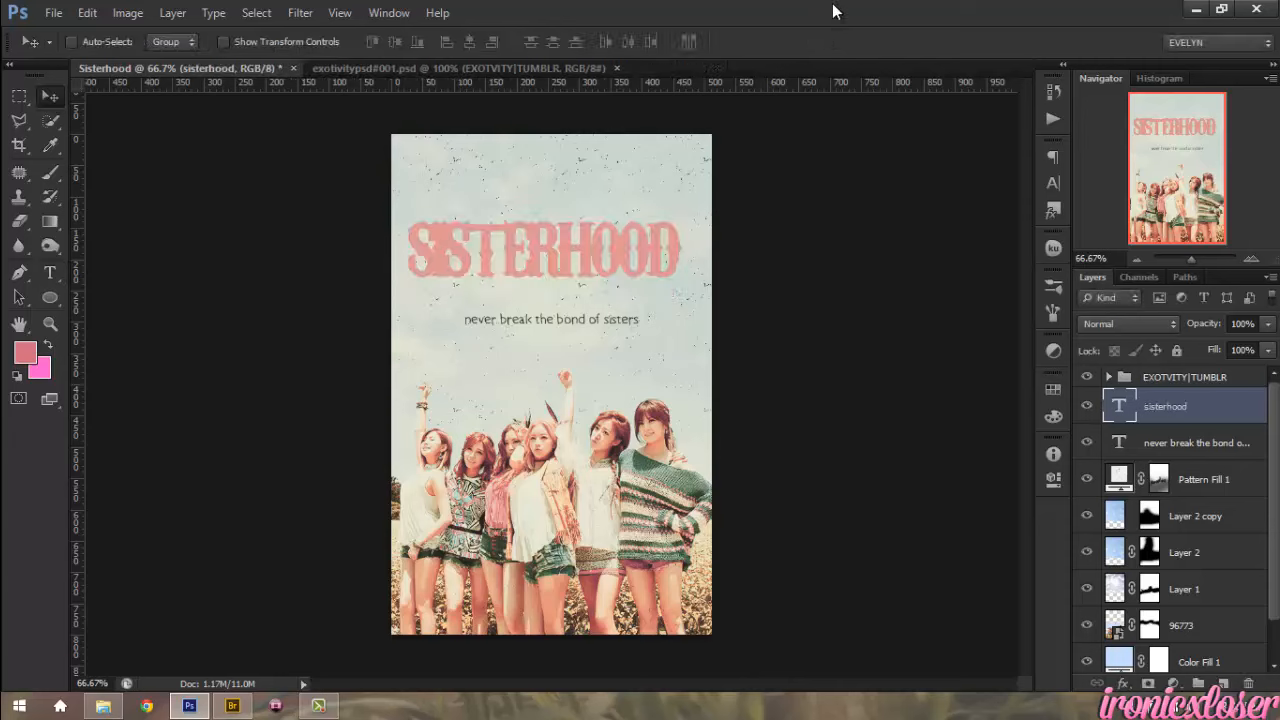
key(ctrl+a)
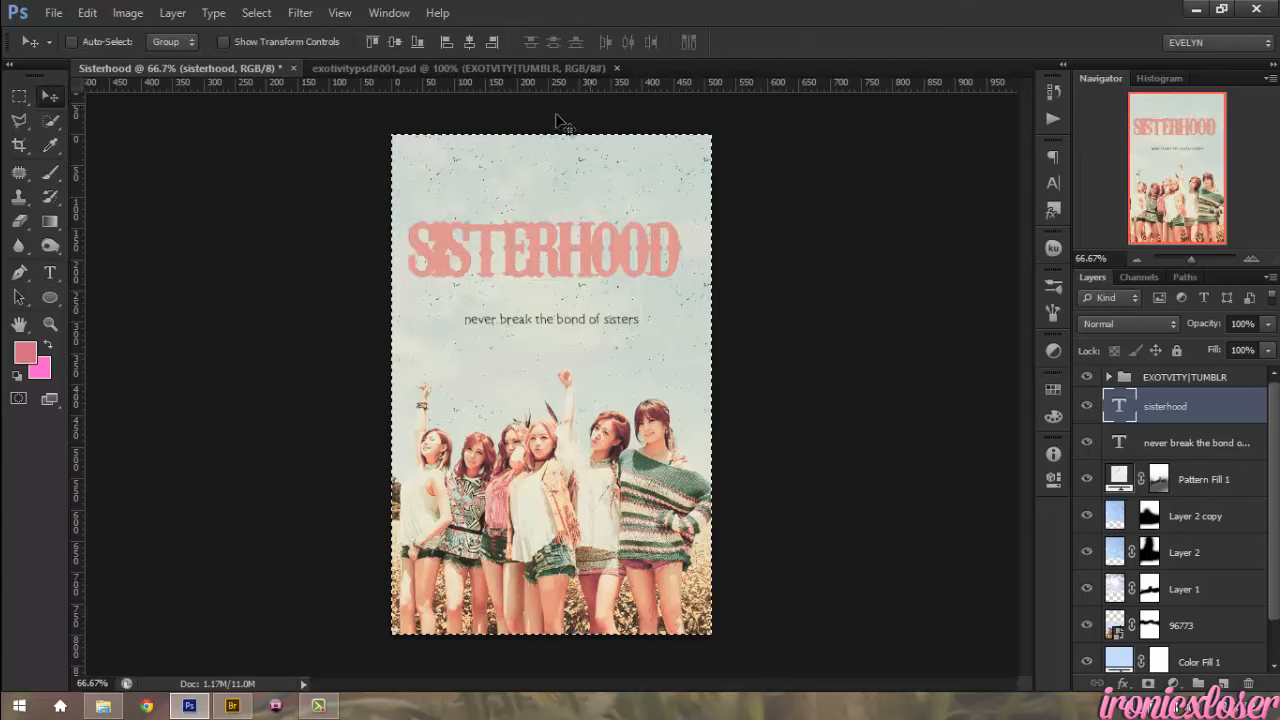
click(469, 41)
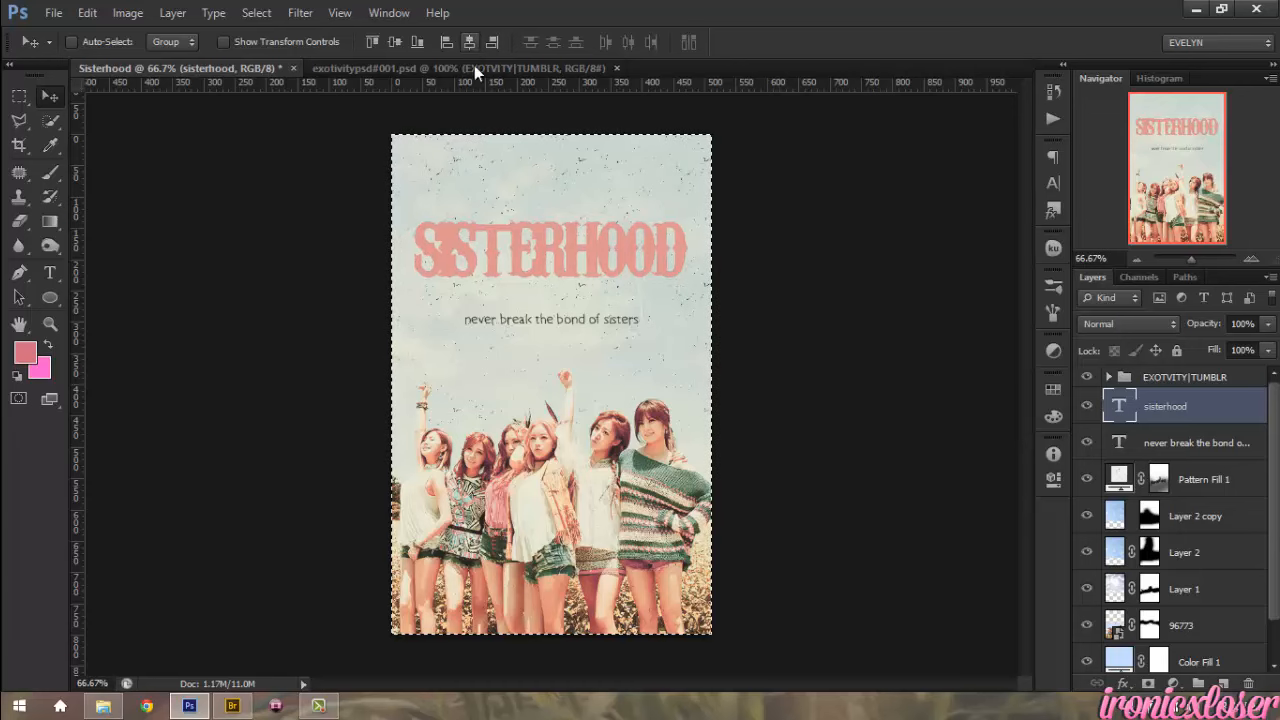
key(ctrl+d)
key(shift+Down)
key(shift+Down)
key(shift+Down)
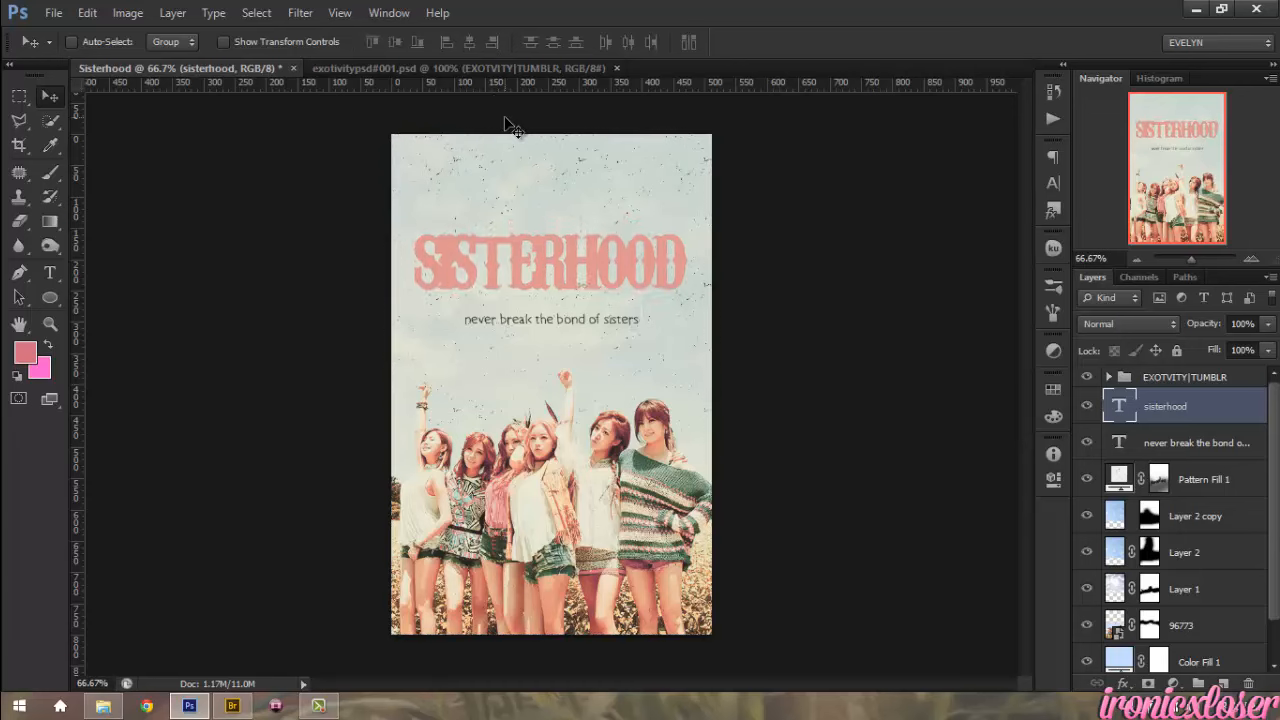
key(shift+Down)
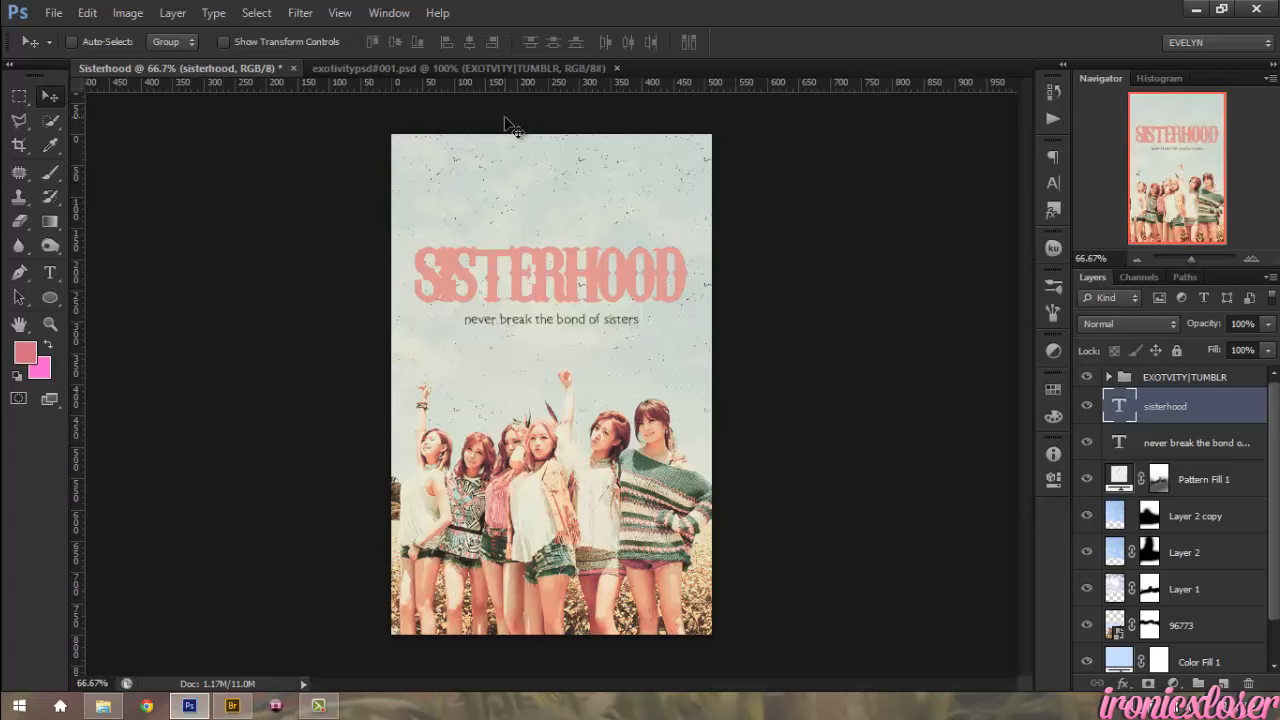
- Nudge the tagline layer up so it sits tight beneath the sisterhood title
click(1128, 452)
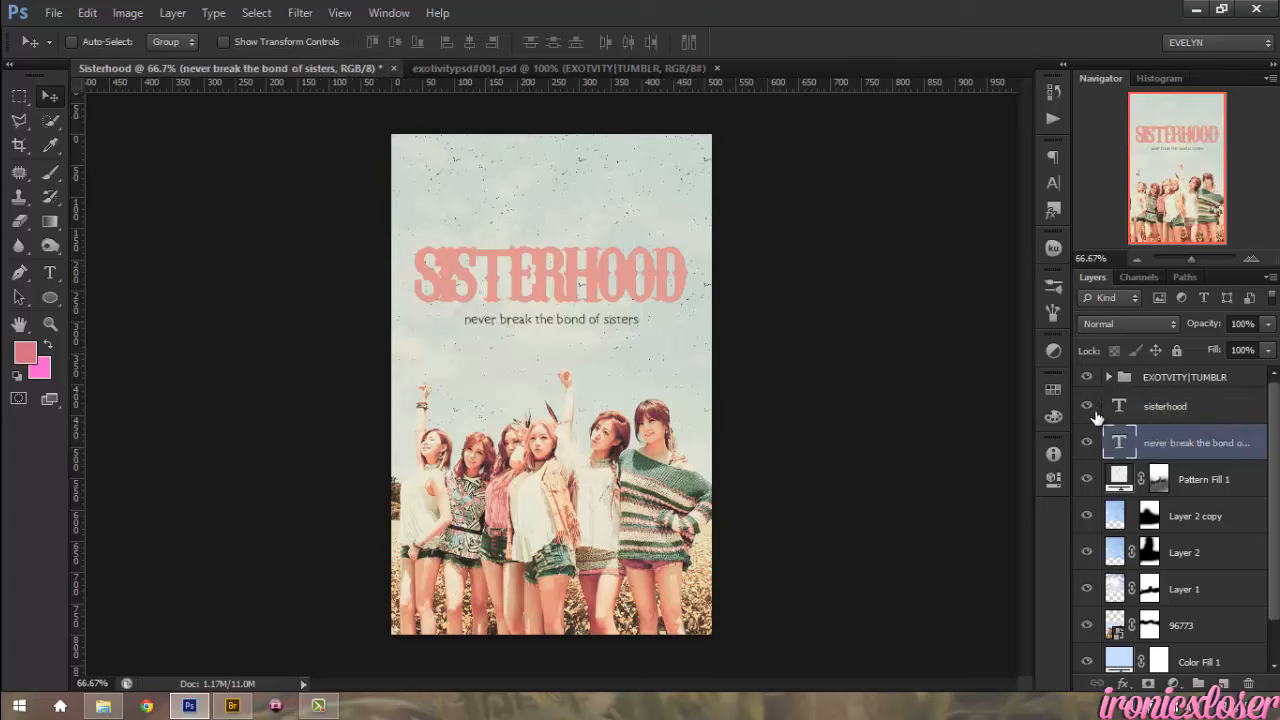
key(shift+Up)
key(Up)
key(Up)
key(Up)
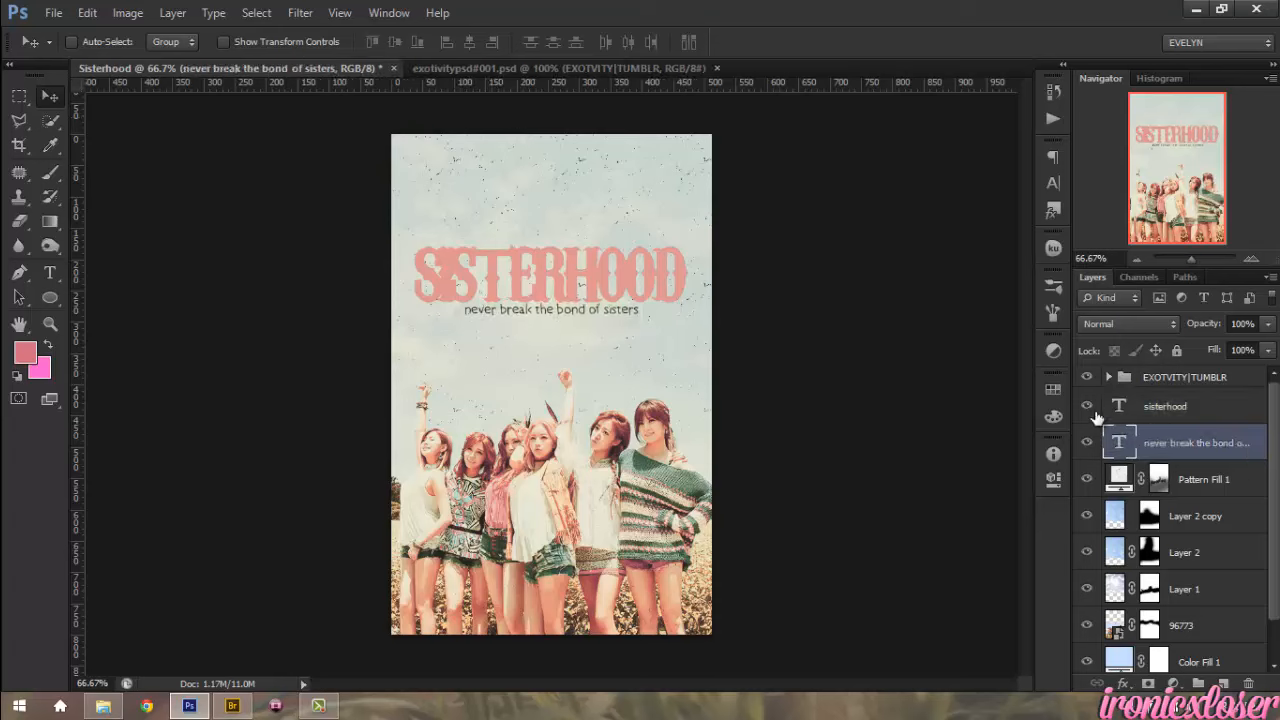
- Set the tagline's character tracking to 25
click(1052, 183)
click(1016, 216)
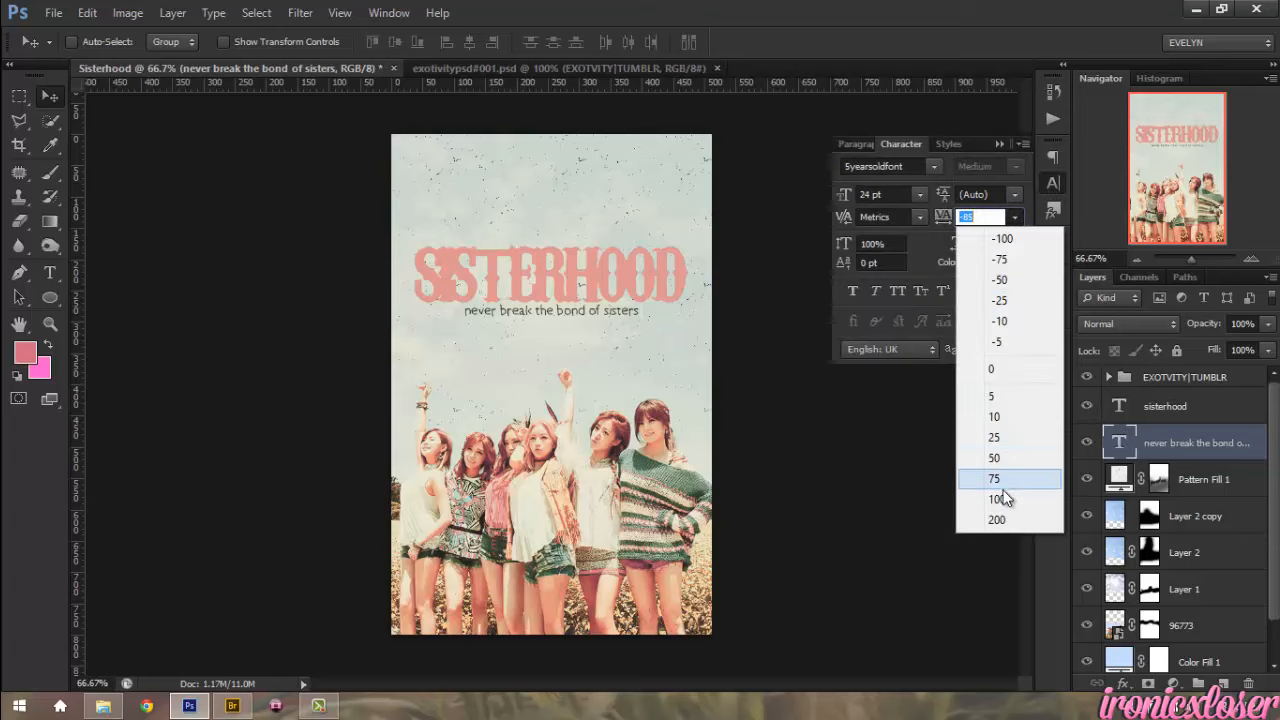
click(1004, 416)
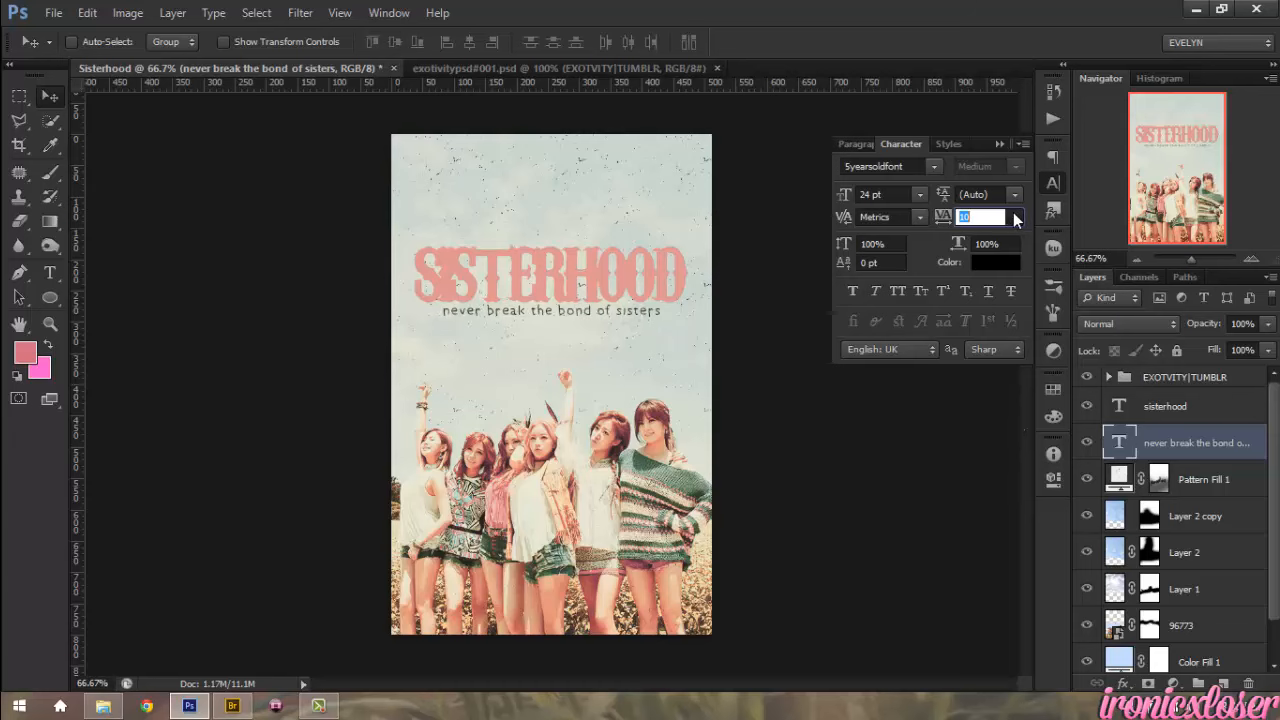
click(1016, 218)
click(1002, 434)
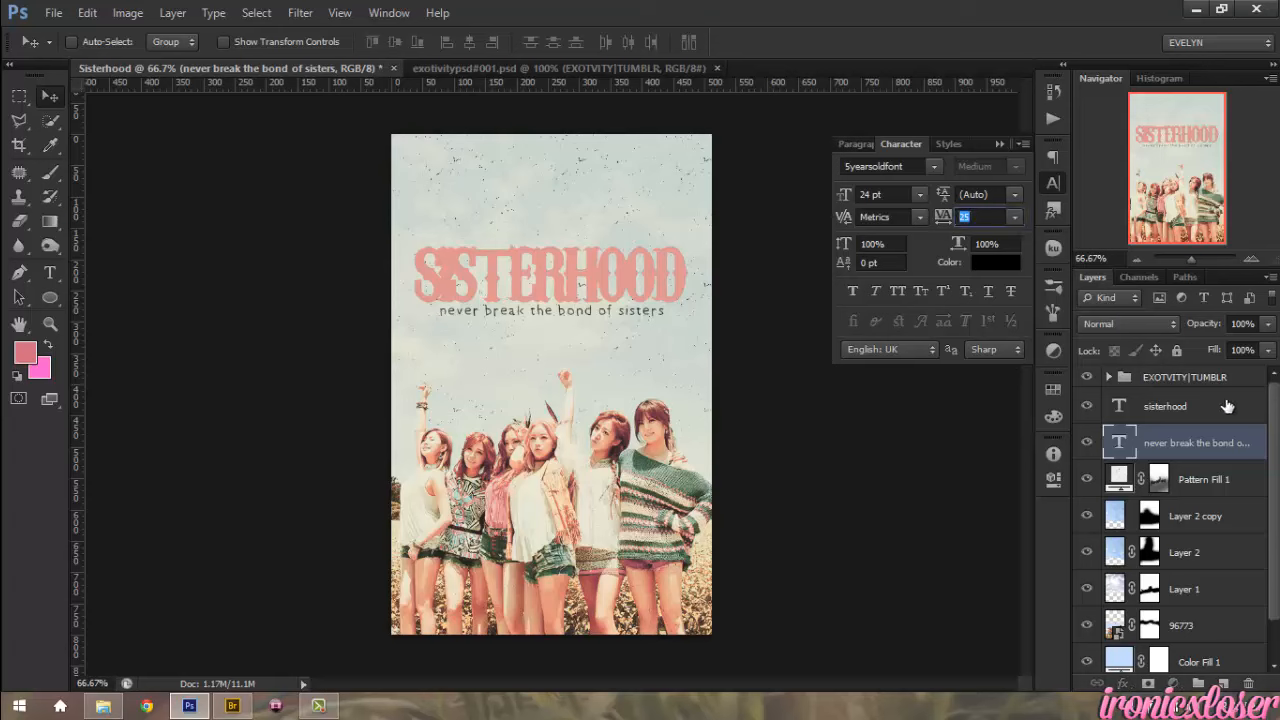
- Add a 6 px outside stroke in light gray #ededed to the sisterhood title layer
click(1224, 407)
click(1053, 185)
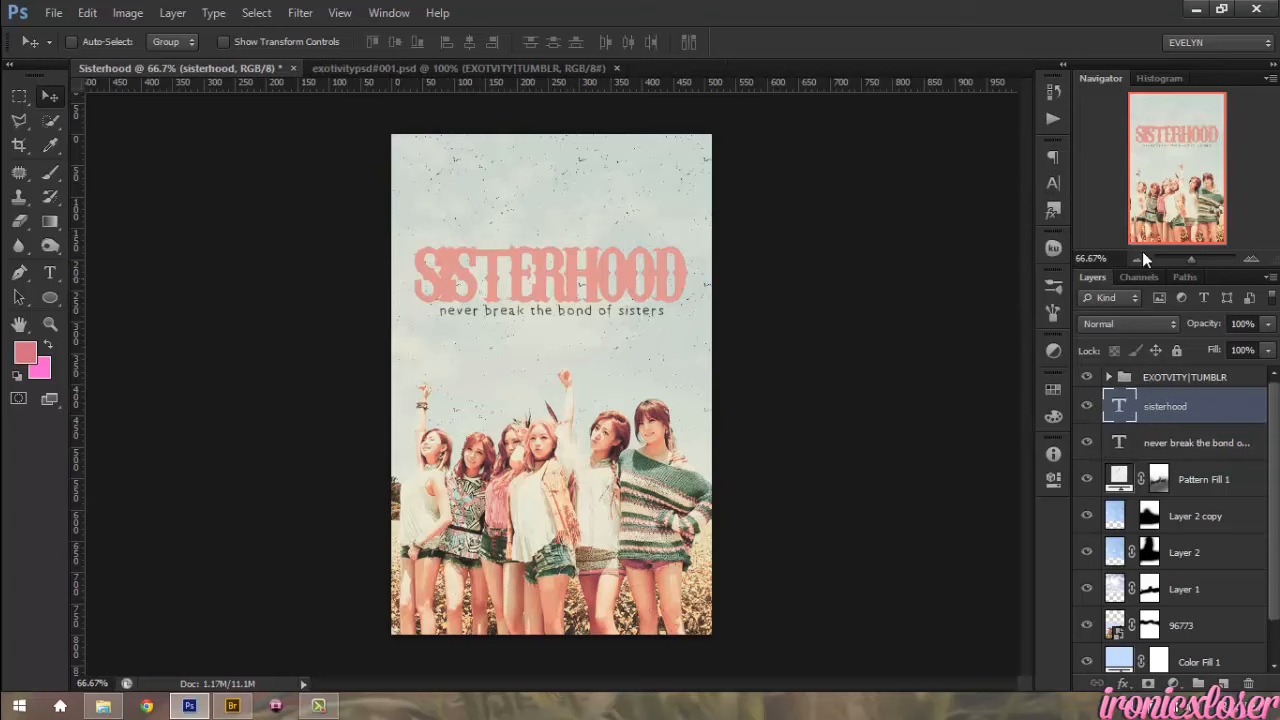
click(1121, 683)
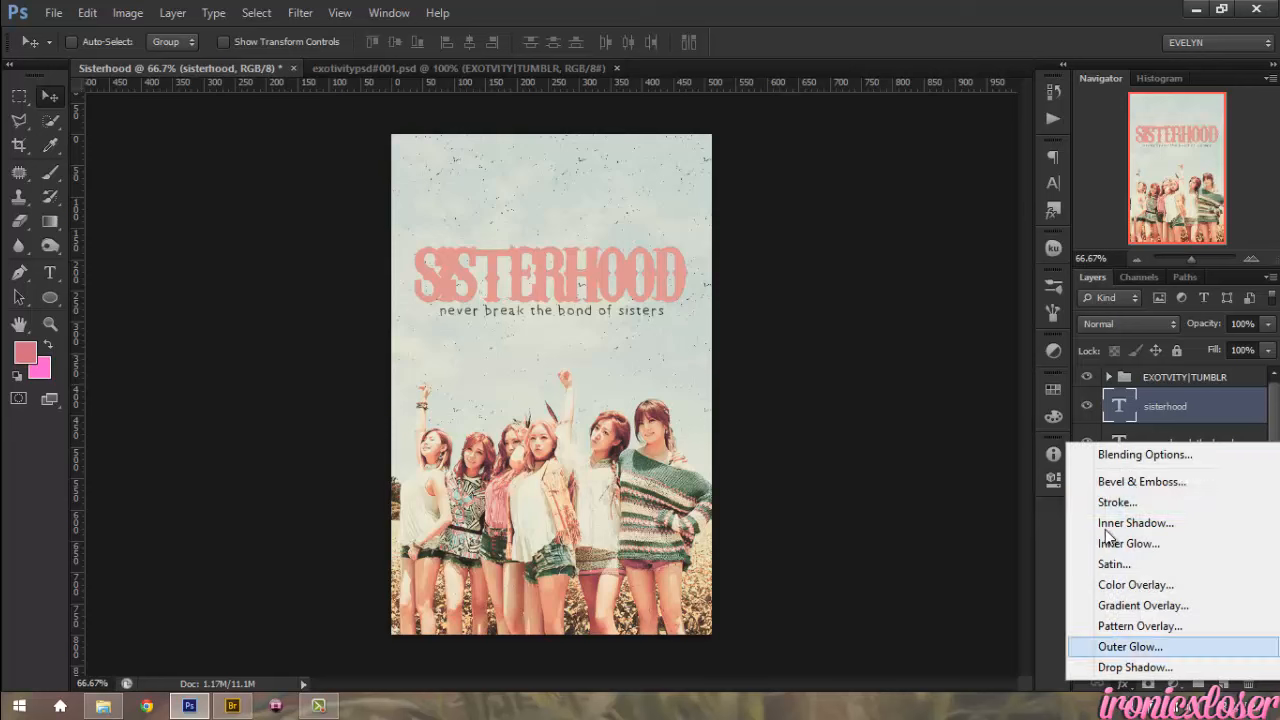
click(1113, 502)
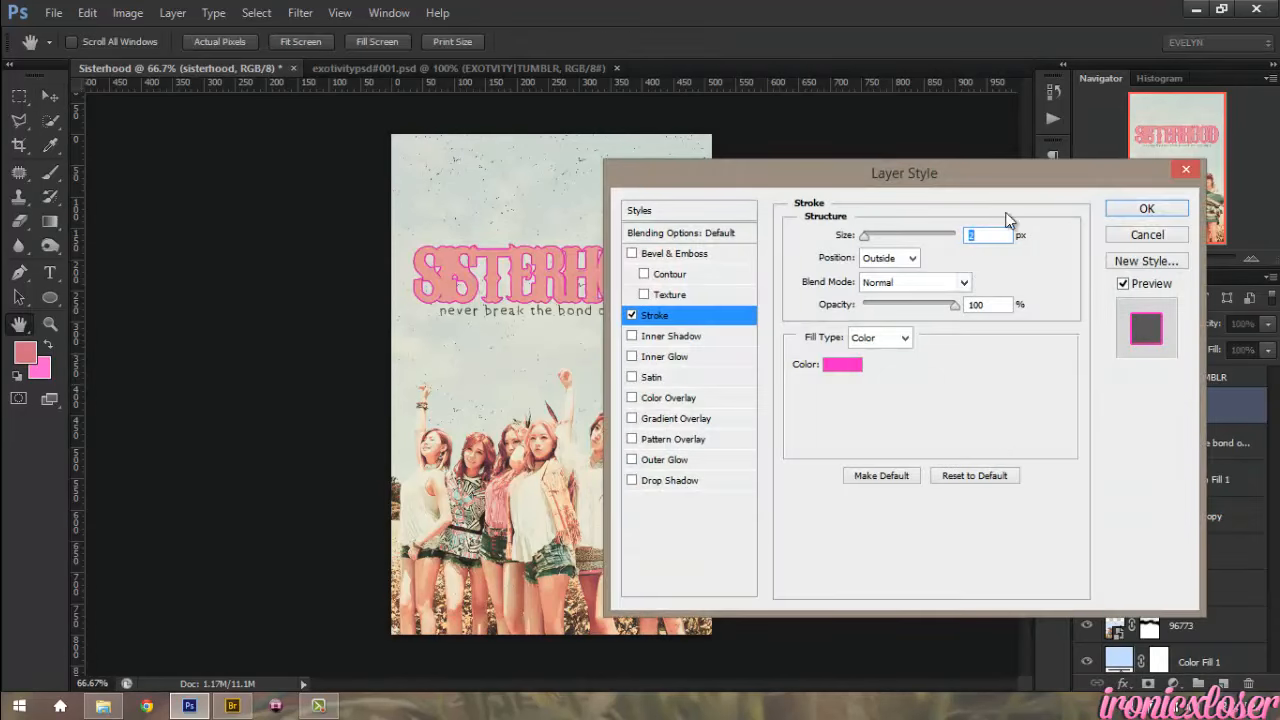
text(6)
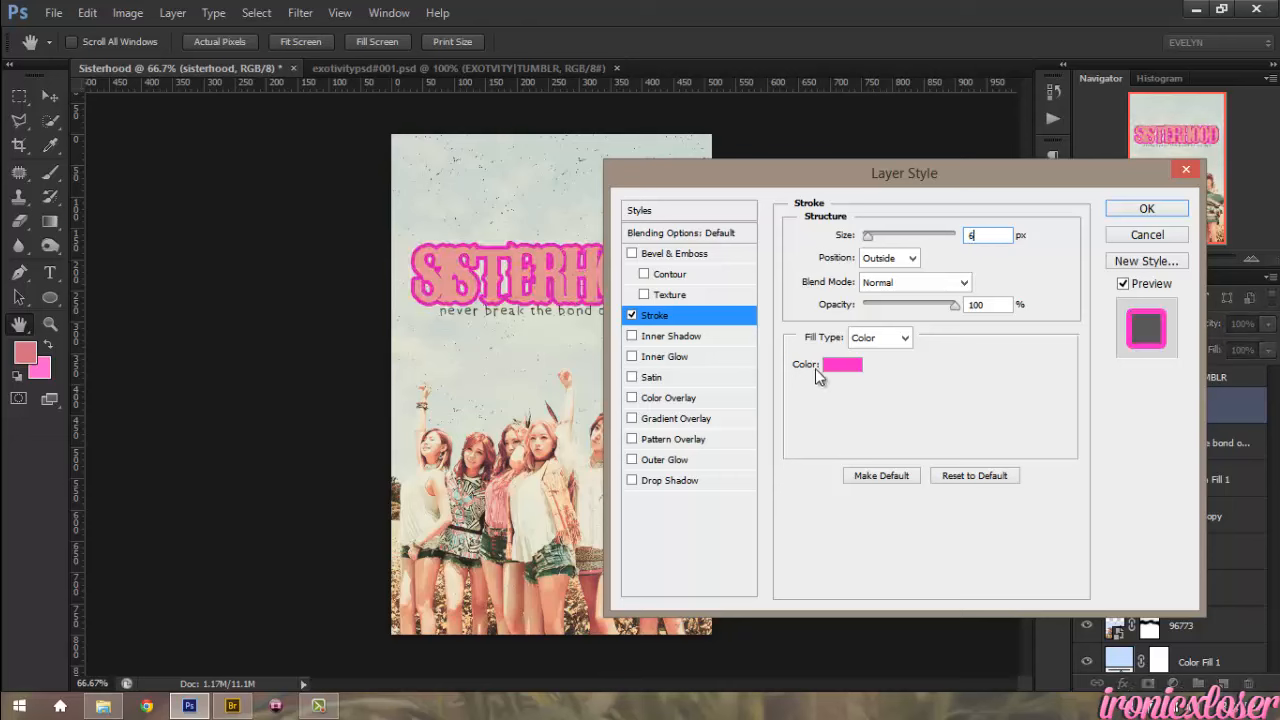
click(838, 365)
click(738, 282)
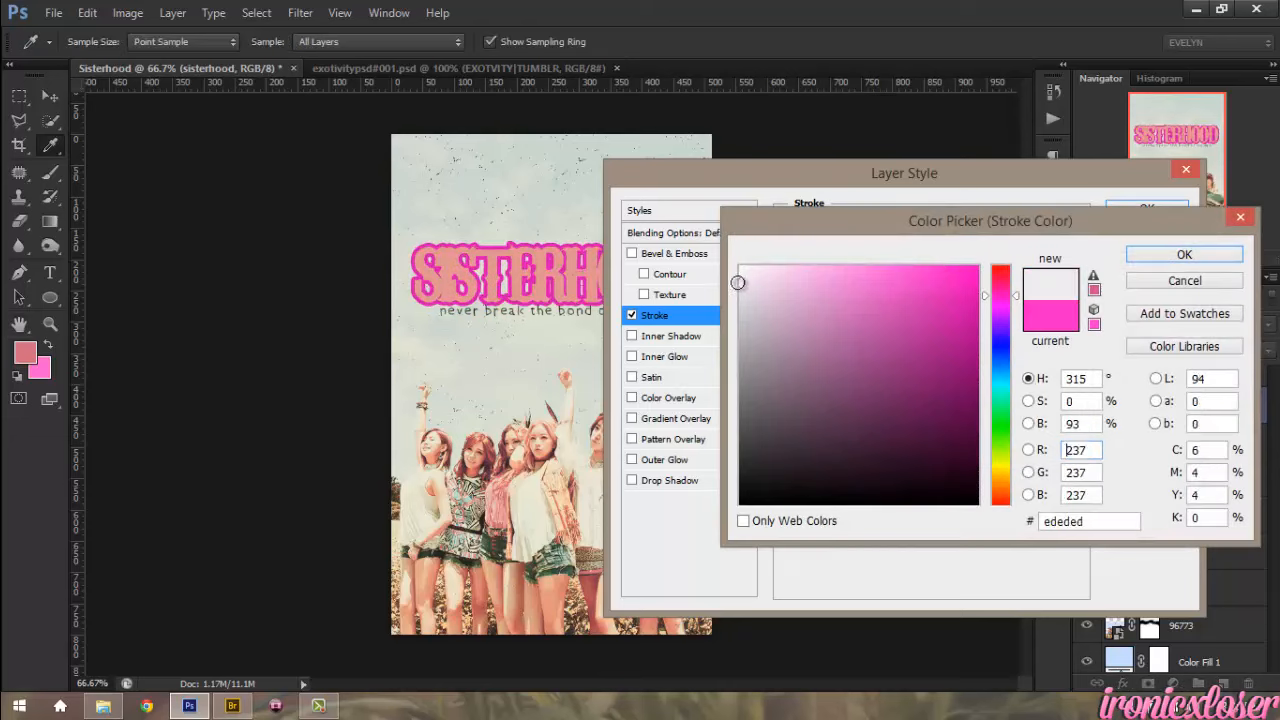
click(1185, 254)
- Add a drop shadow to the title with global light off, angle 0°, distance 0, size 46 px and 30% opacity
click(631, 480)
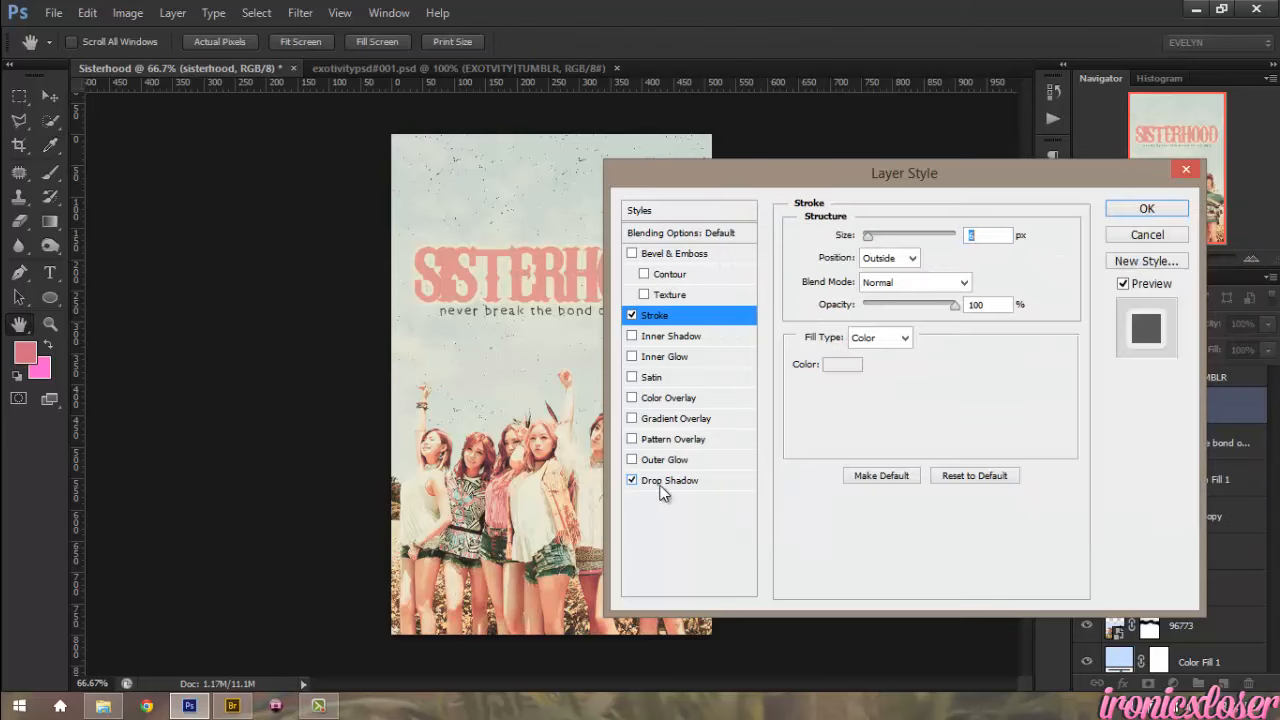
click(679, 481)
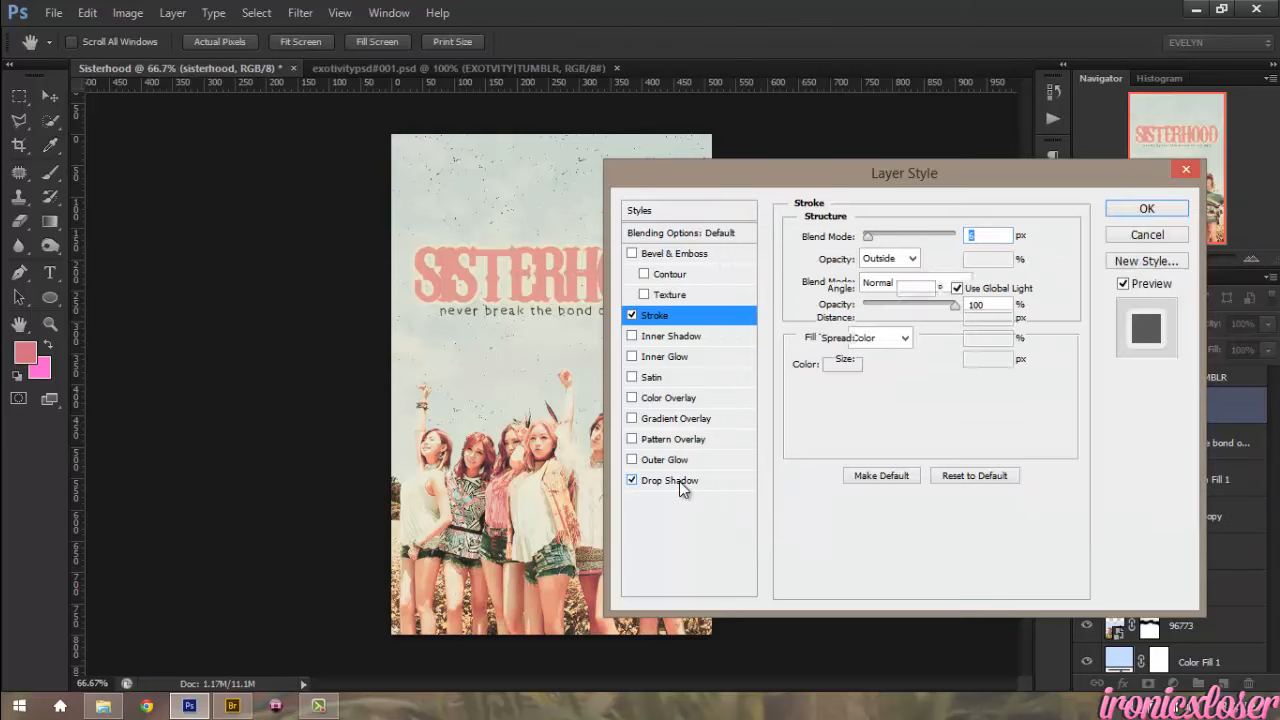
click(957, 289)
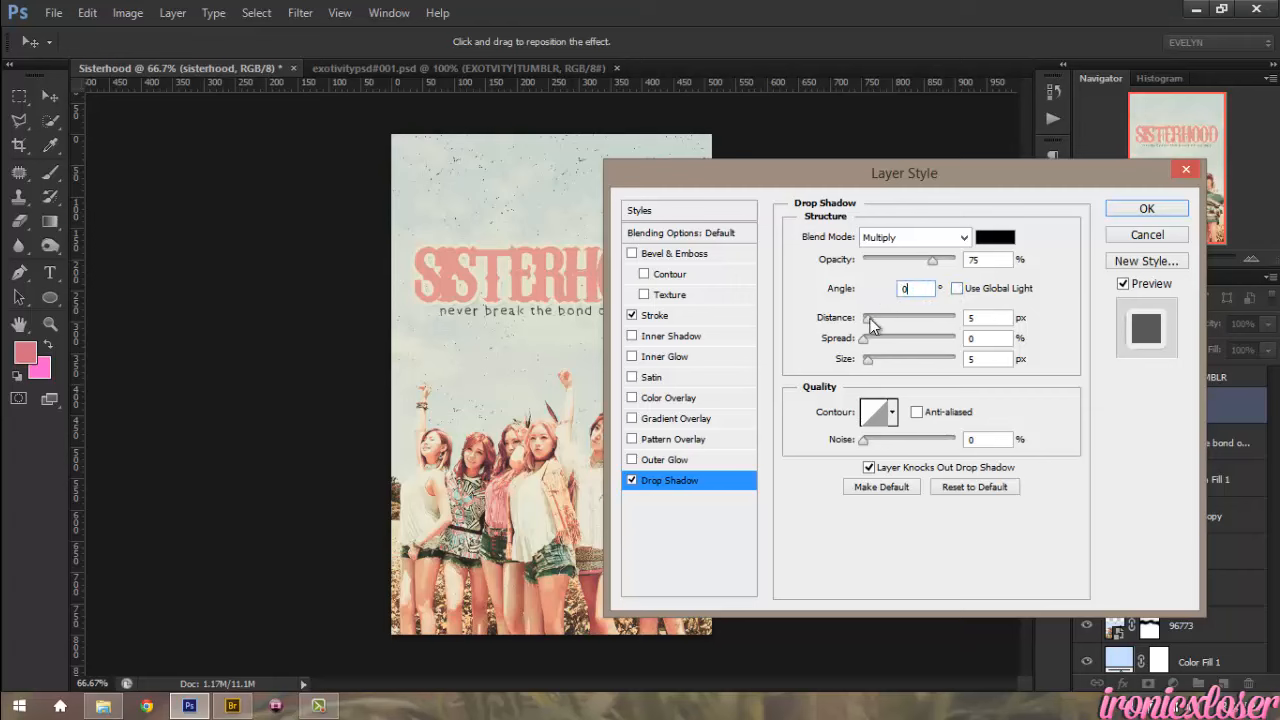
drag(867, 318, 838, 326)
drag(873, 367, 889, 367)
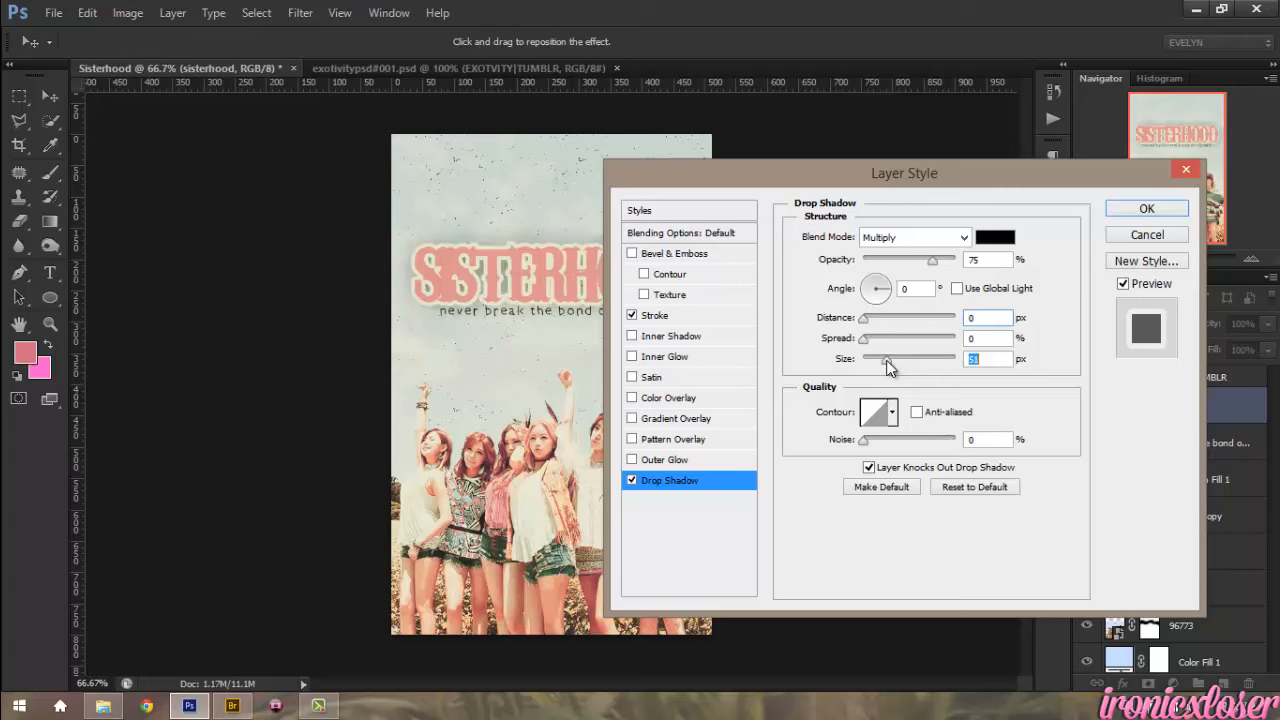
click(890, 259)
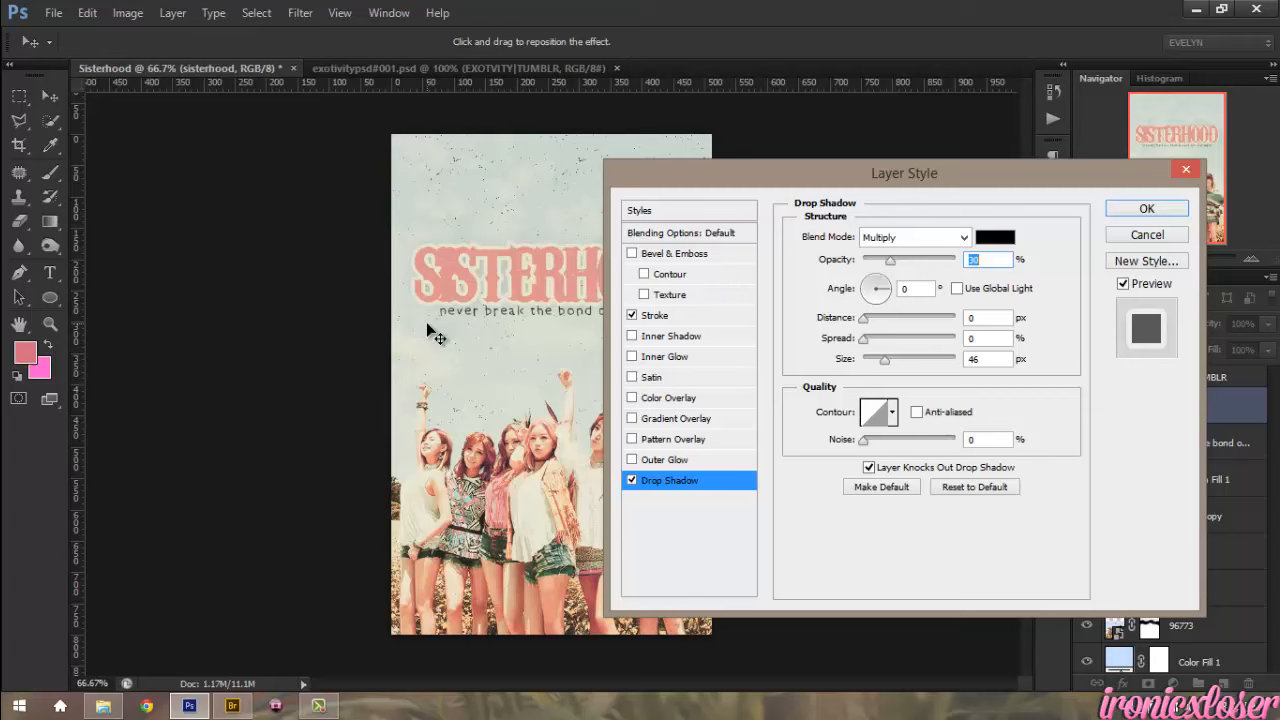
- Add a Soft Light inner shadow to the title with global light off, distance 0, size 32 px and reduced opacity
click(633, 338)
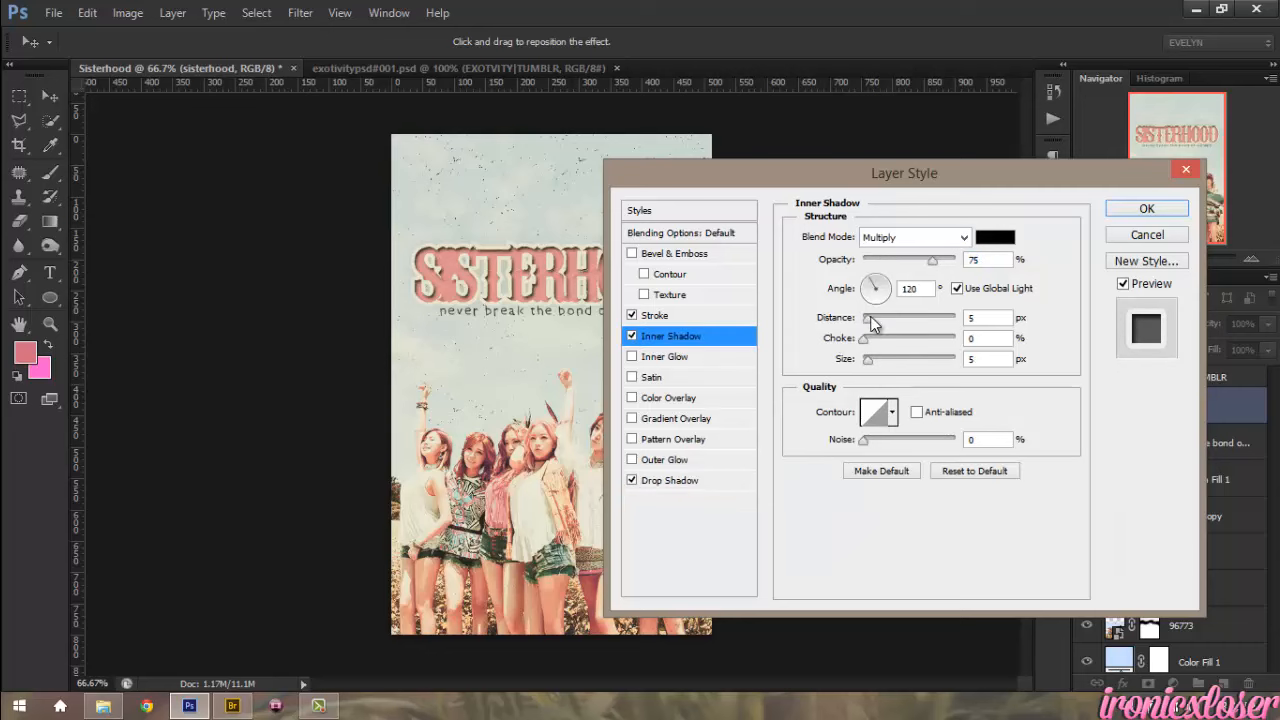
drag(872, 322, 823, 323)
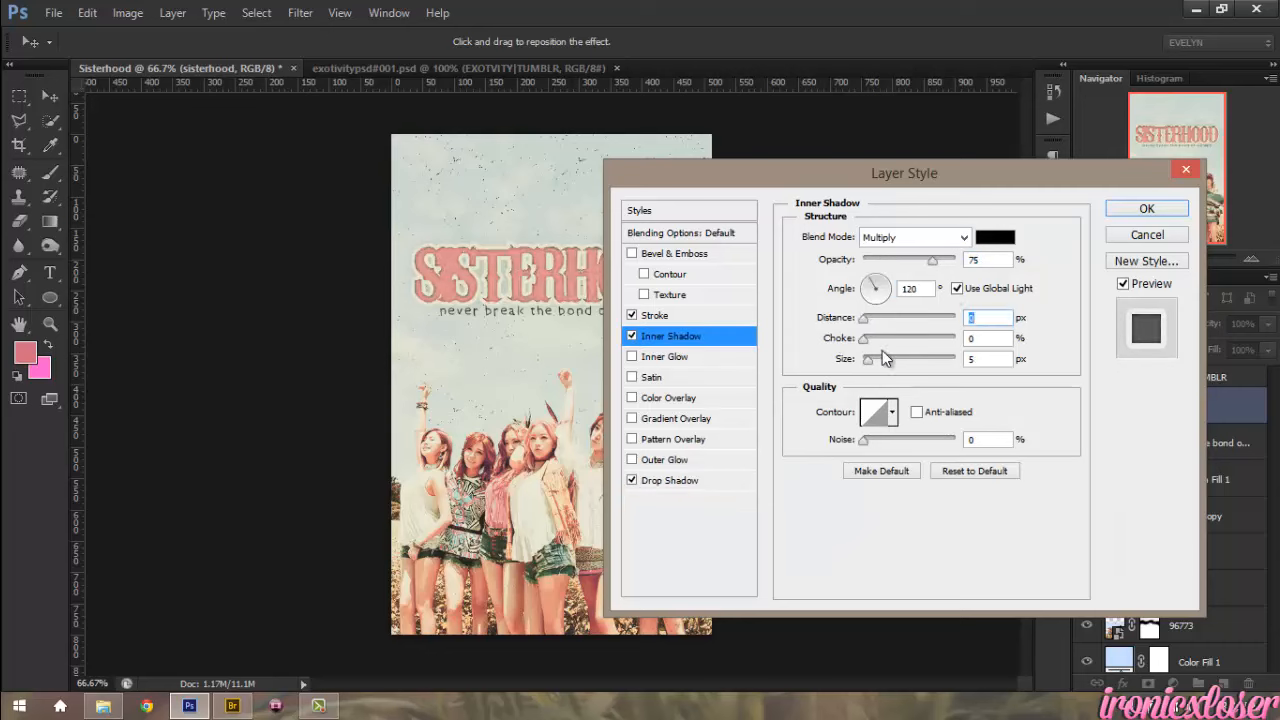
click(957, 288)
drag(872, 358, 880, 356)
click(910, 238)
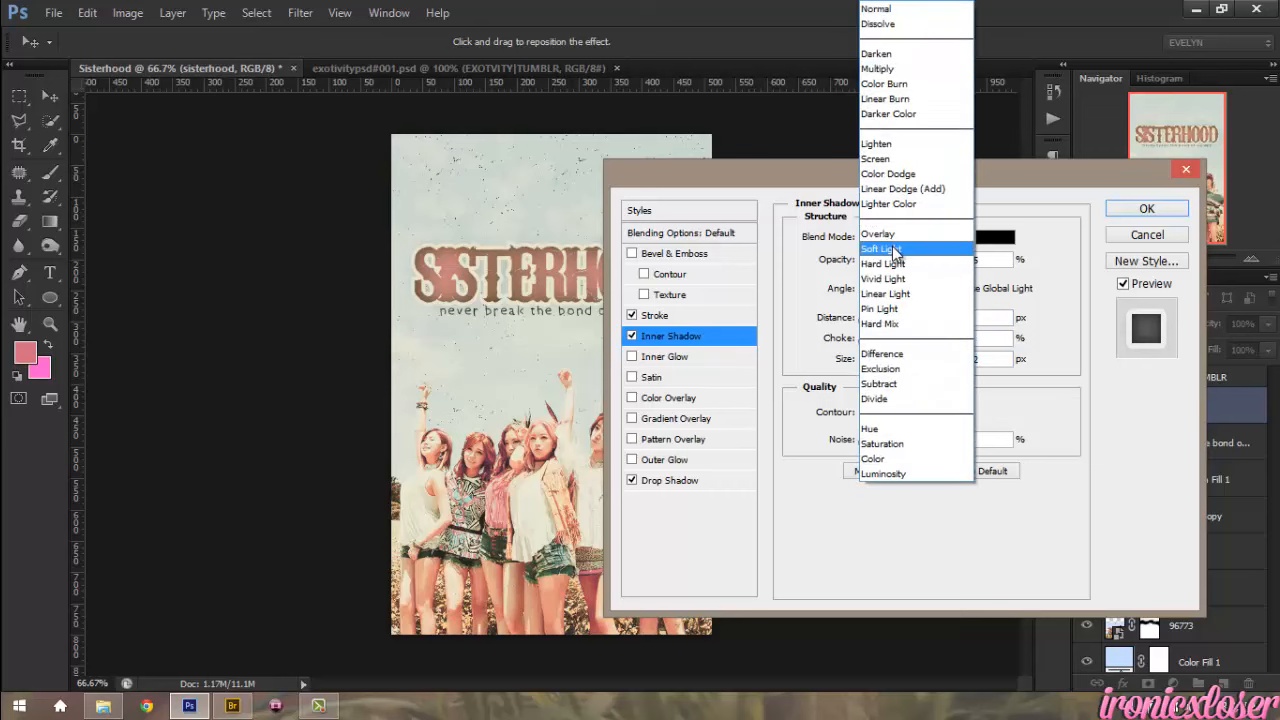
click(912, 246)
click(889, 258)
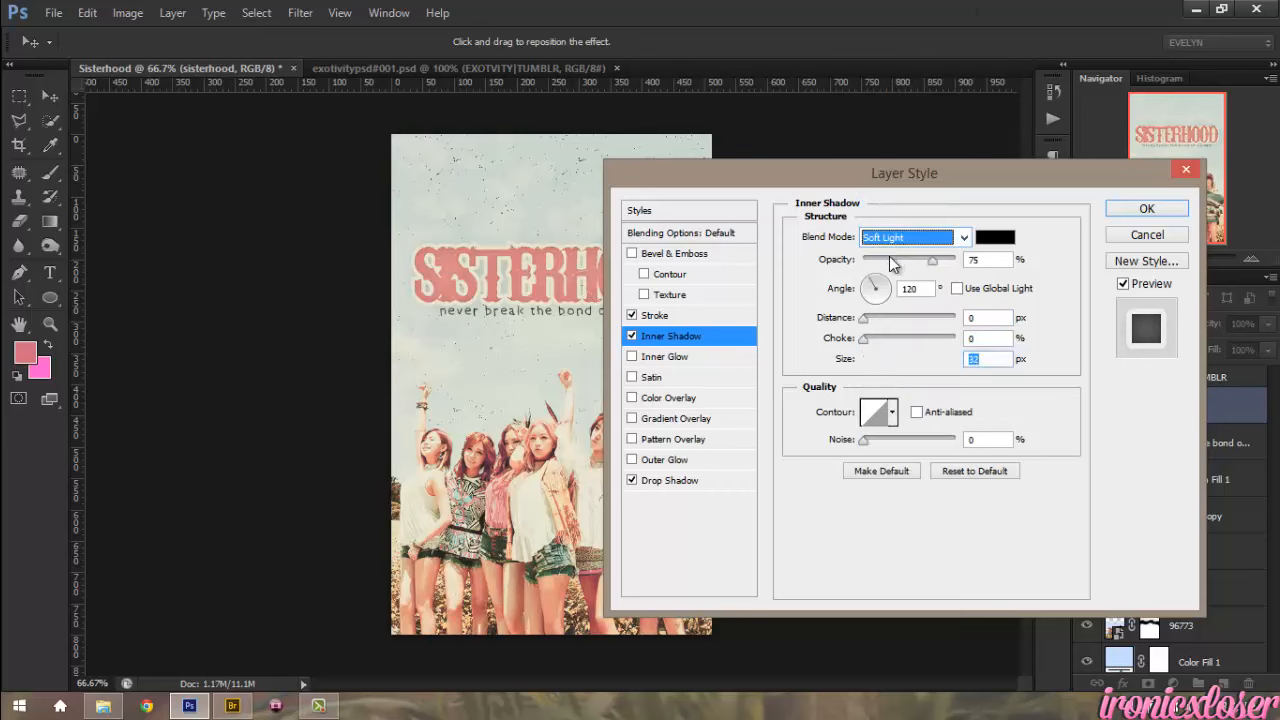
- Add an inner glow to the title with Center source, size 38 px and about 18% opacity
click(632, 357)
click(664, 357)
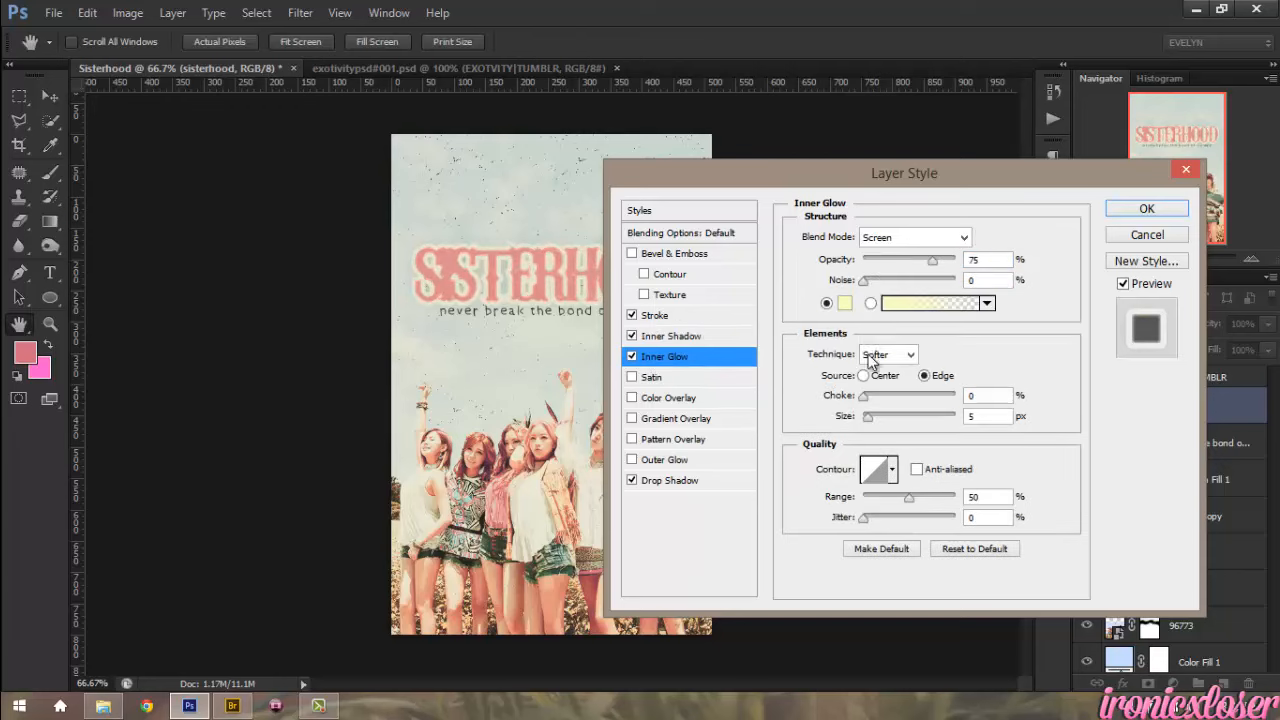
click(863, 375)
drag(872, 416, 882, 415)
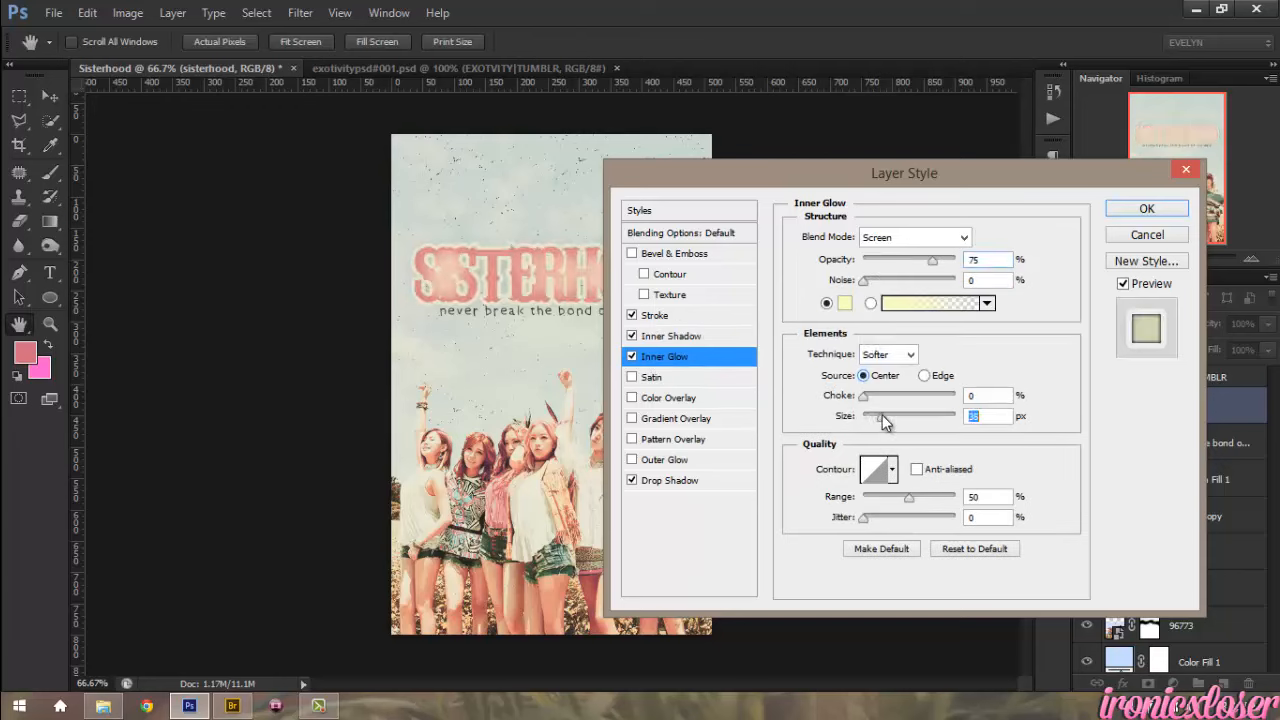
click(883, 258)
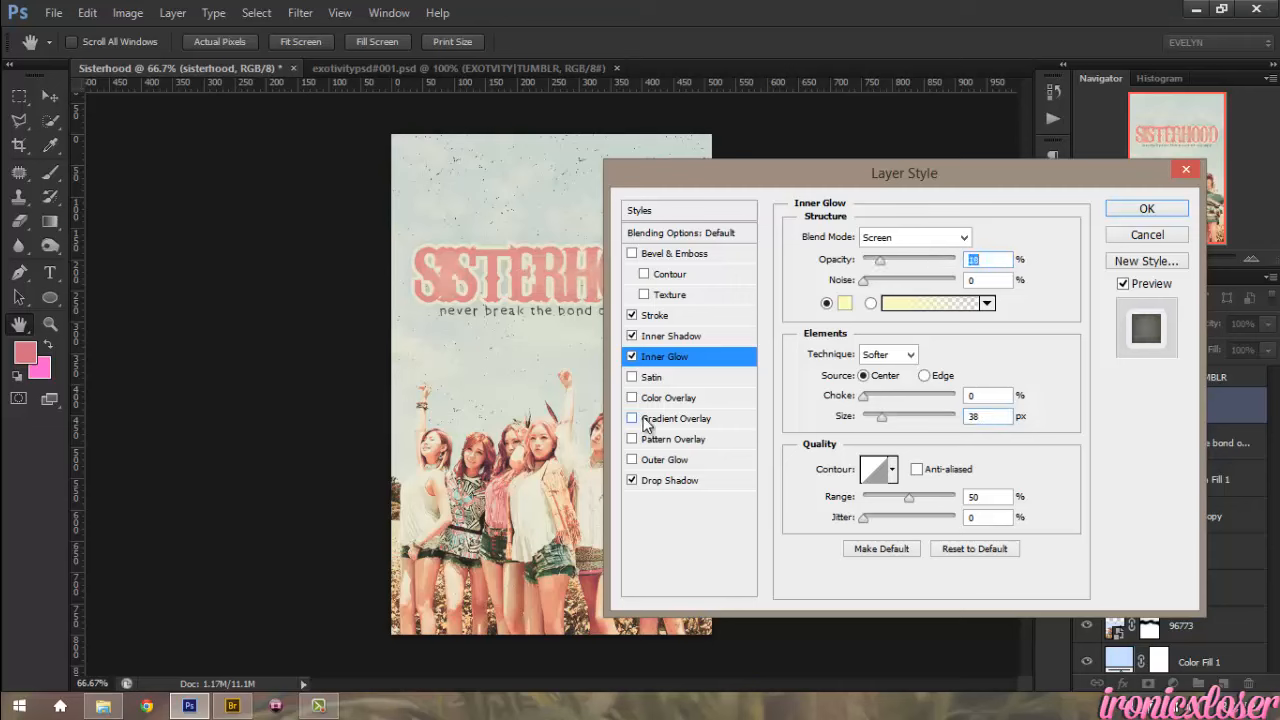
- Add a black-to-white gradient overlay to the title in Soft Light mode at 20% opacity and apply the layer style
click(676, 420)
click(899, 245)
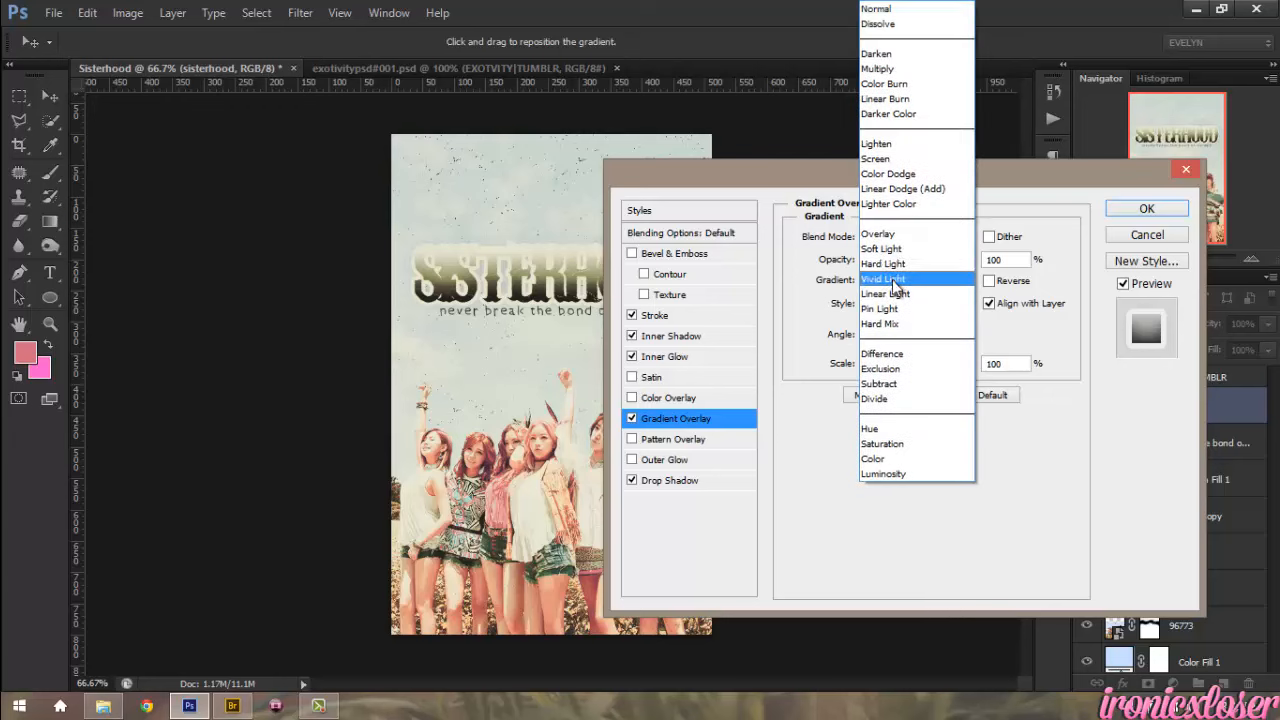
click(897, 250)
click(883, 259)
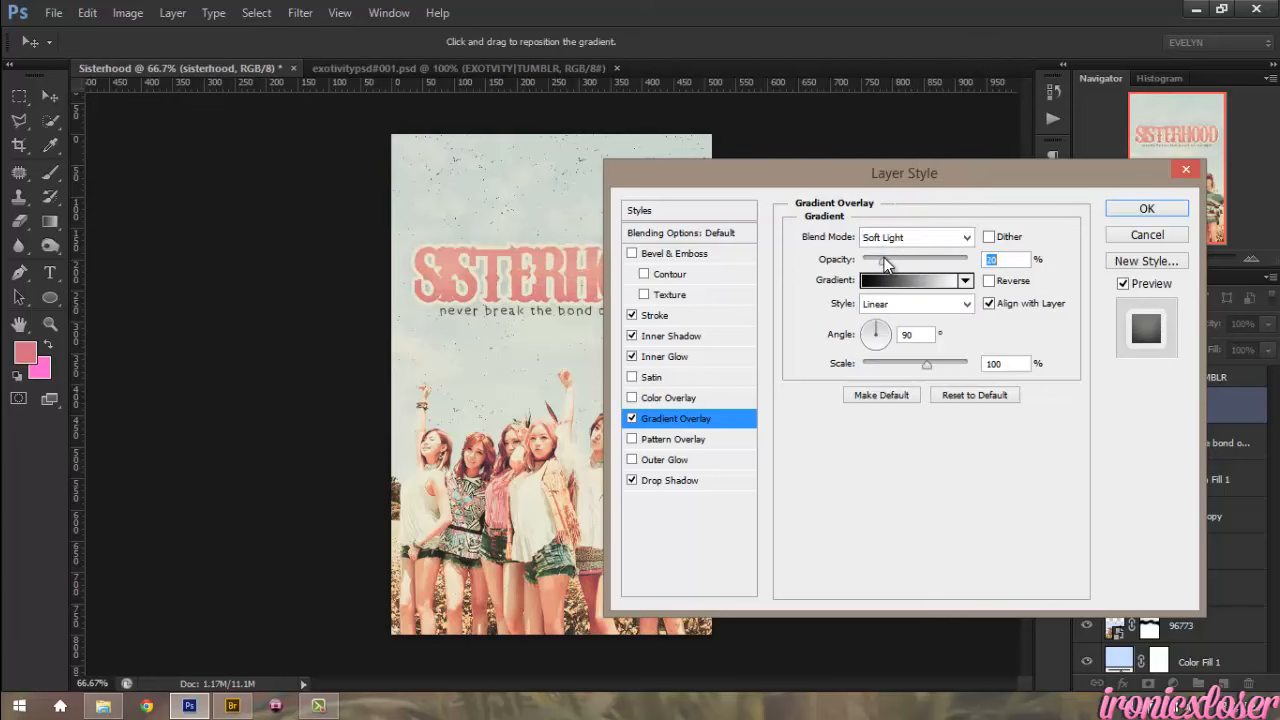
click(1146, 208)
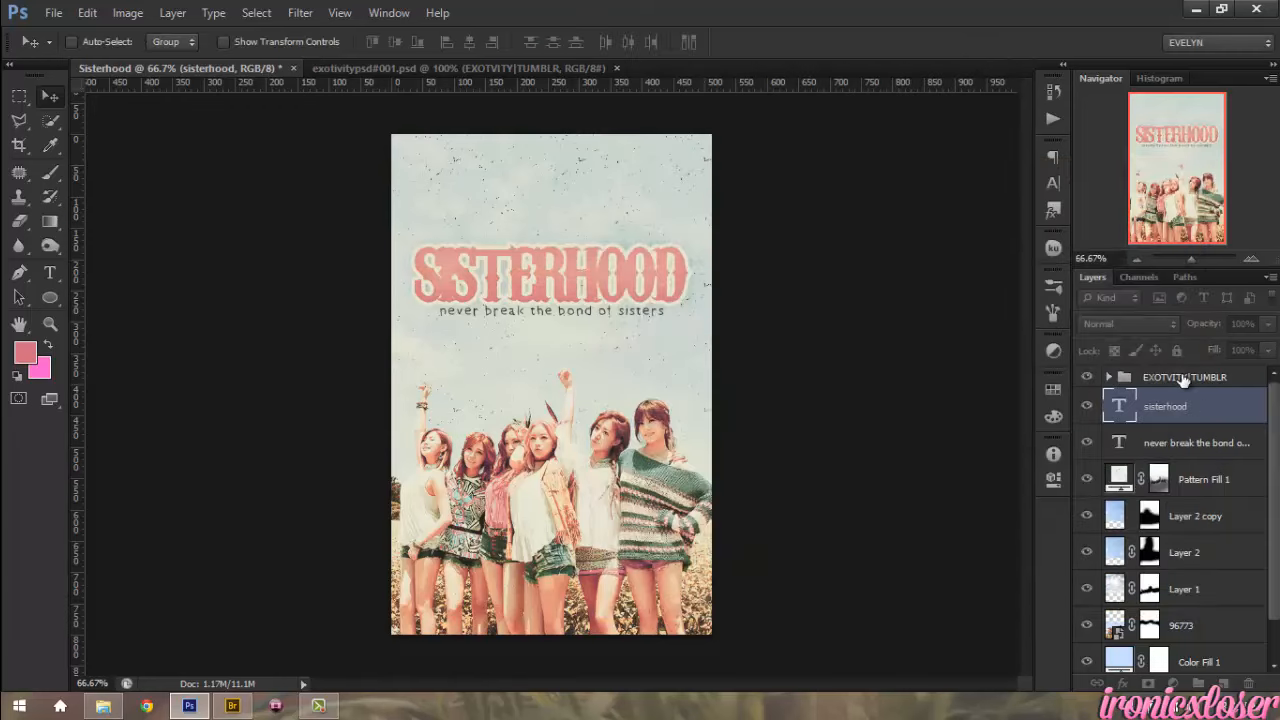
- Stamp all visible layers into a new layer above the EXOTVITY|TUMBLR group and apply Smart Sharpen to it
click(1240, 377)
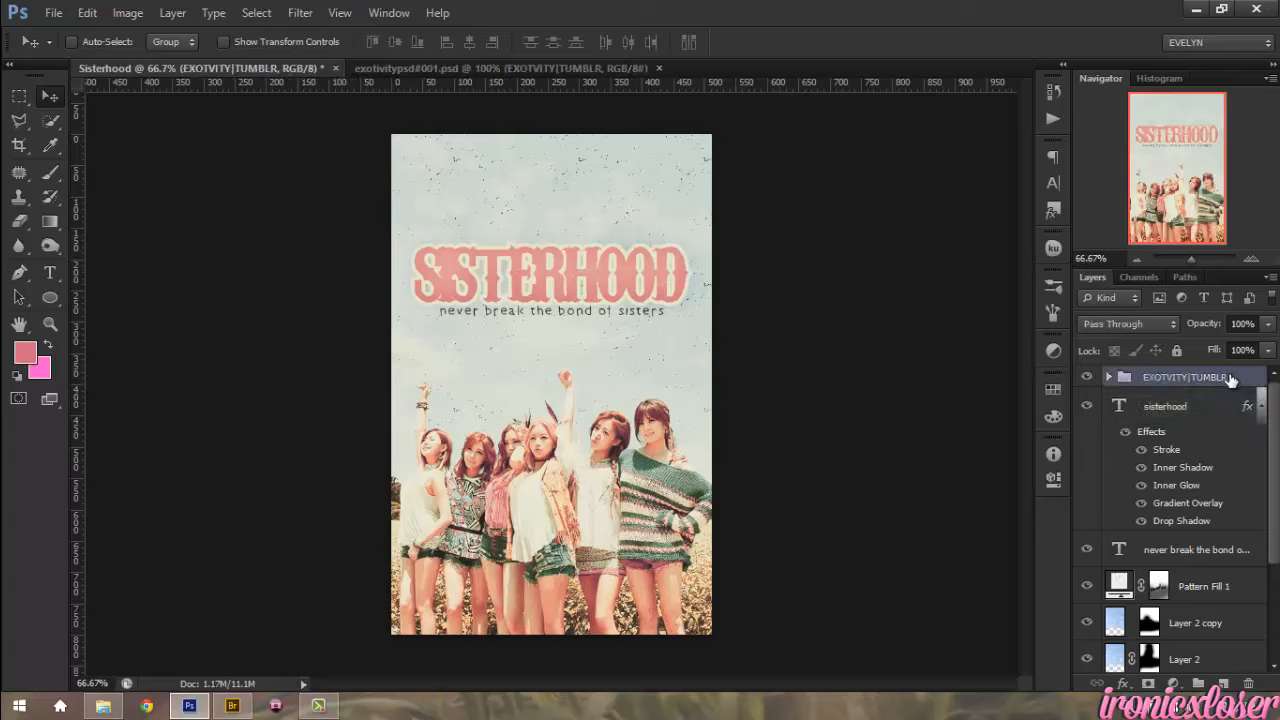
key(ctrl+shift+alt+e)
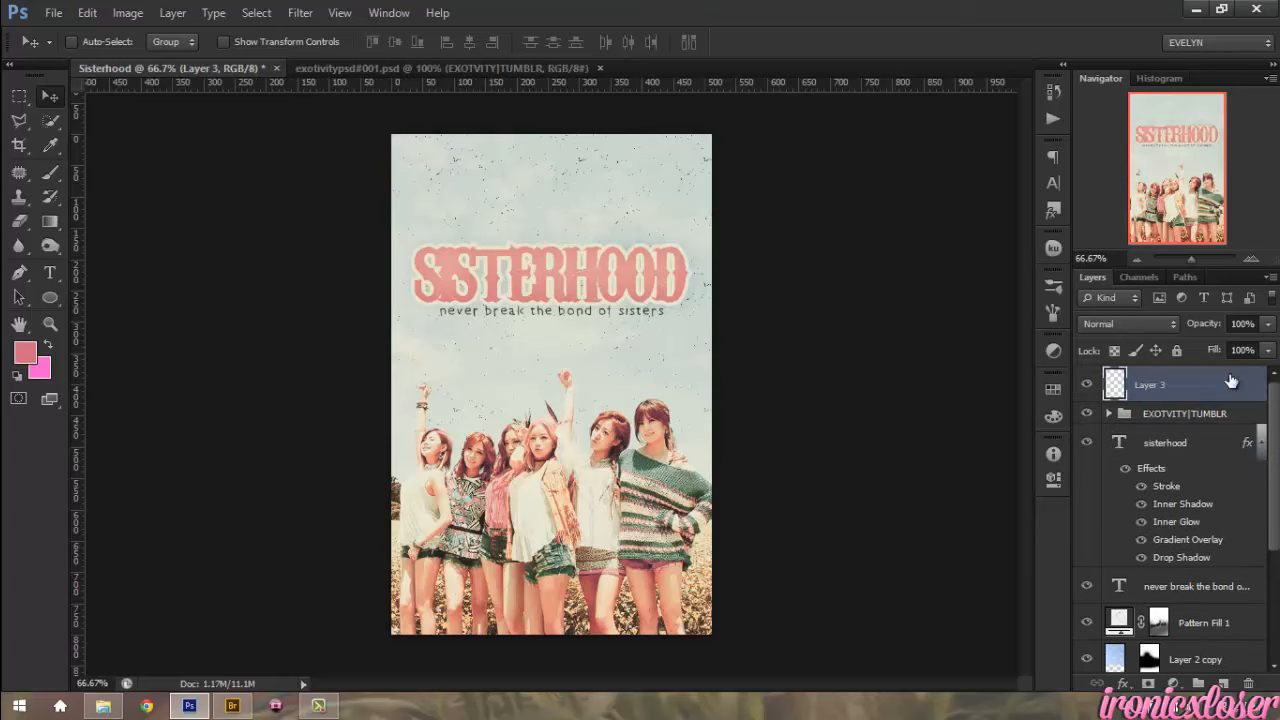
click(300, 12)
click(330, 31)
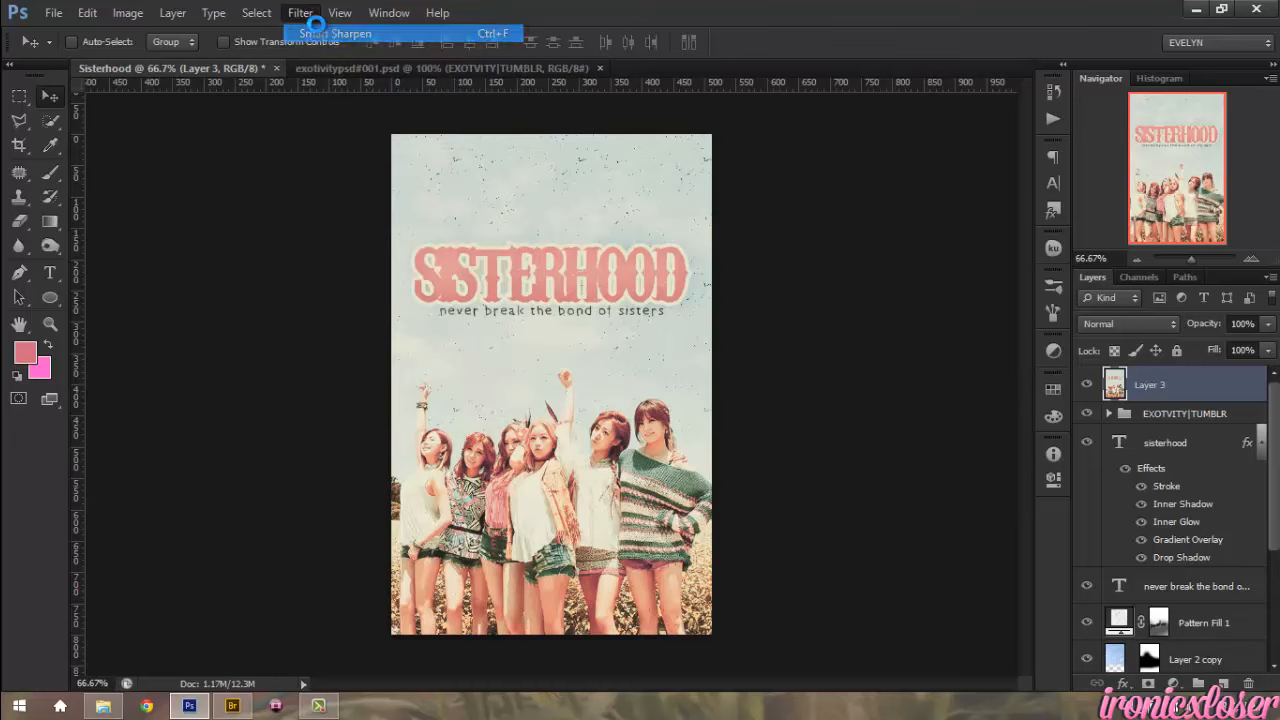
click(318, 706)
click(1190, 626)
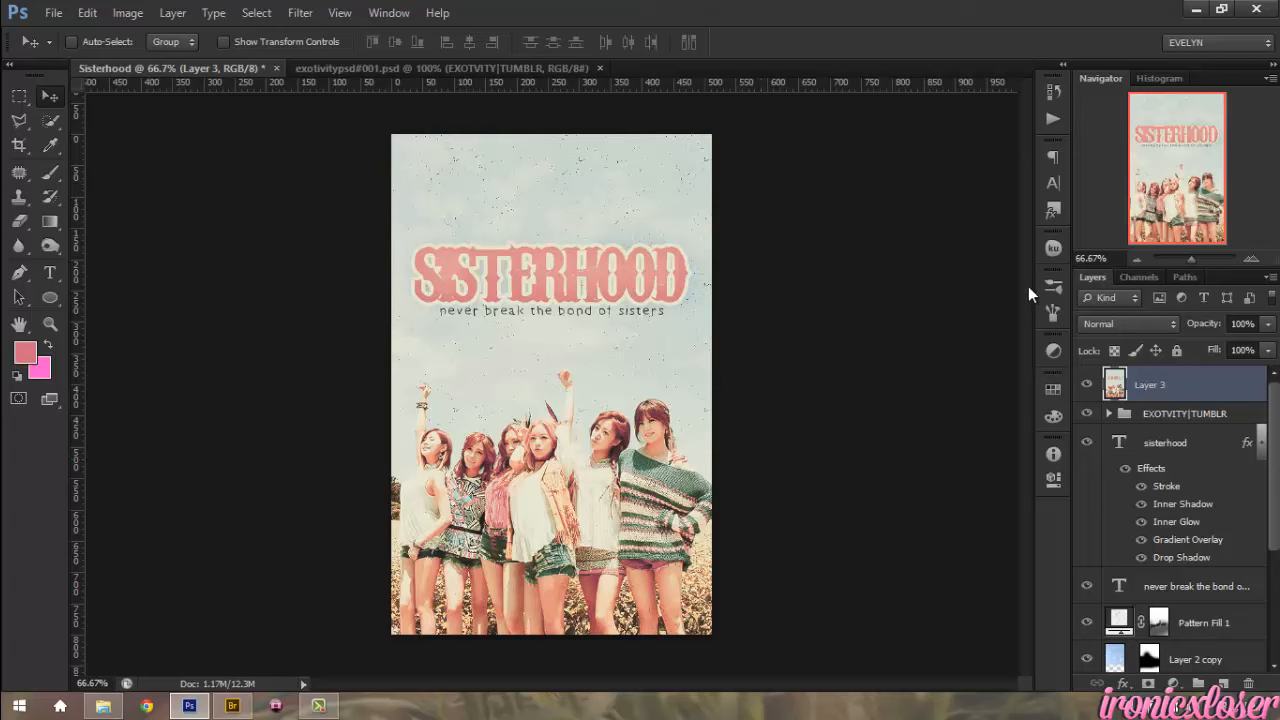
- Examine the sharpened title and group photo at 100% zoom
click(1245, 259)
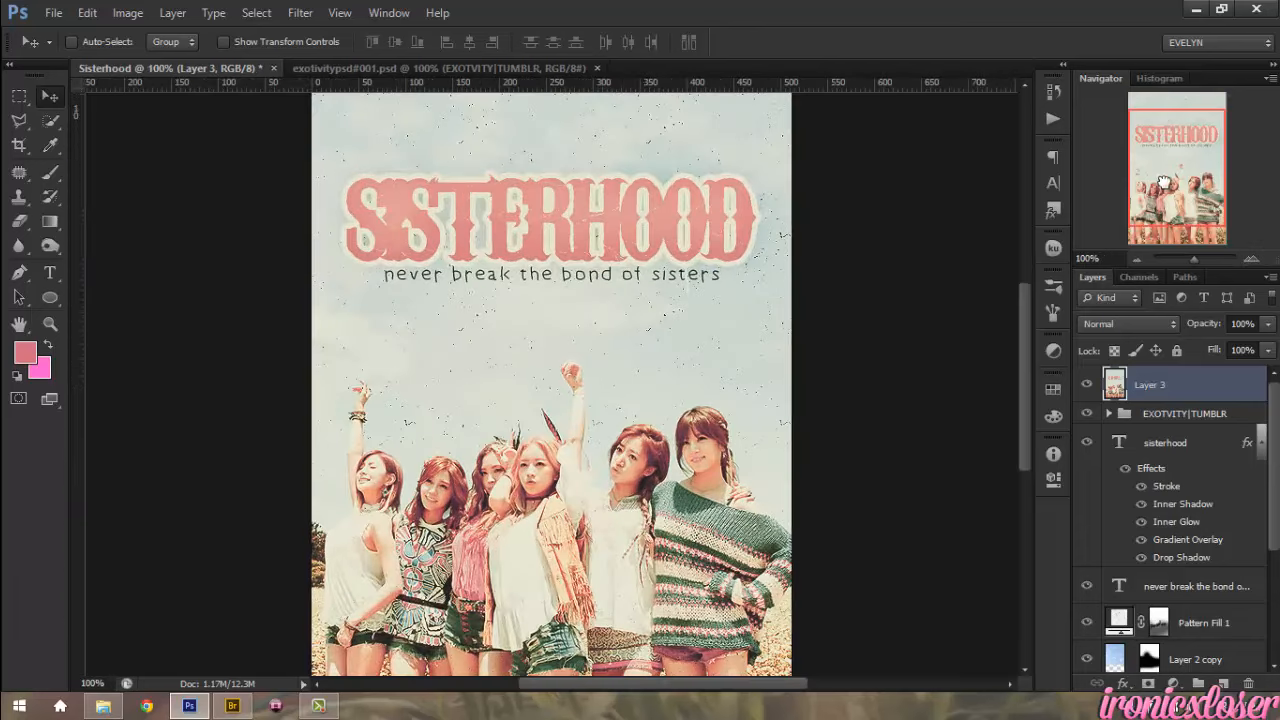
mouse_move(1165, 180)
mouse_down()
mouse_move(1159, 214)
mouse_move(1157, 172)
mouse_up()
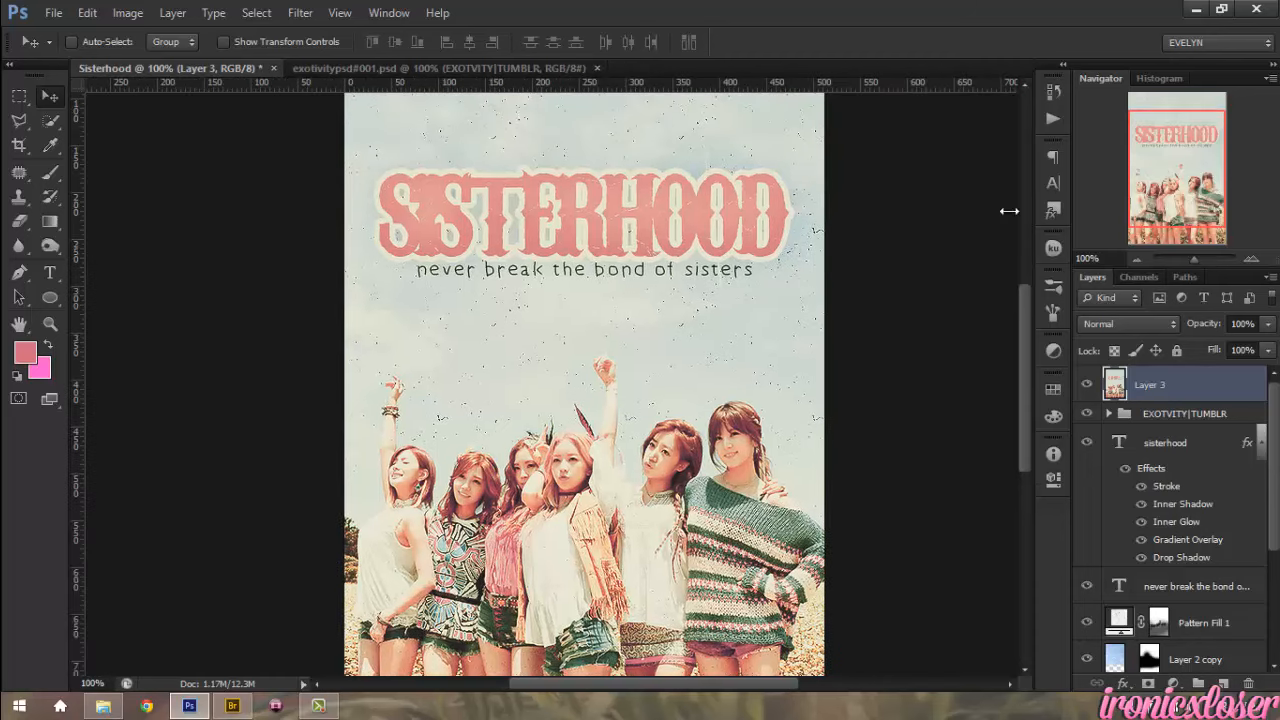